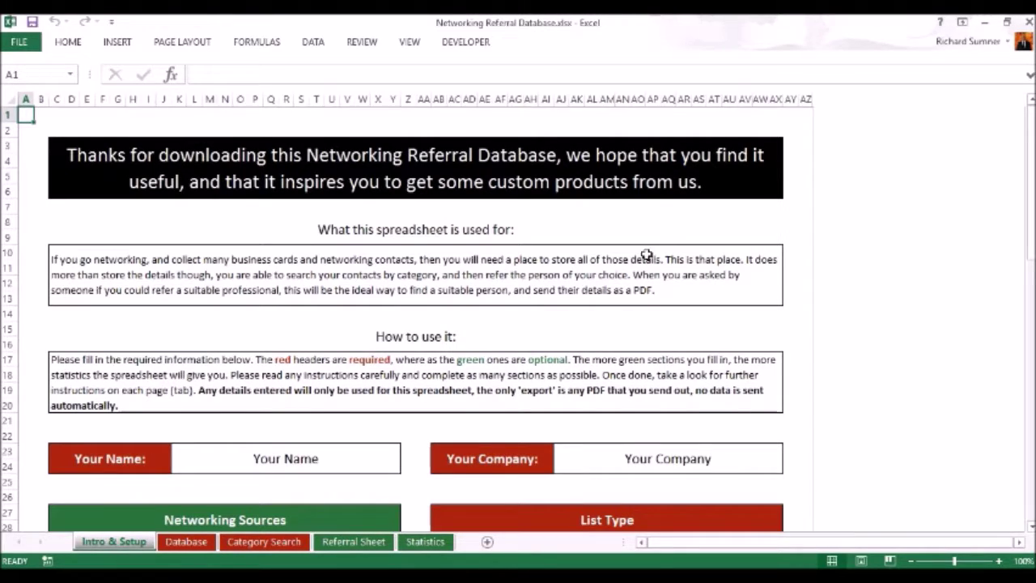
Review the Your Name and Your Company fields on the setup sheet.
scroll(646, 255, "down", 1)
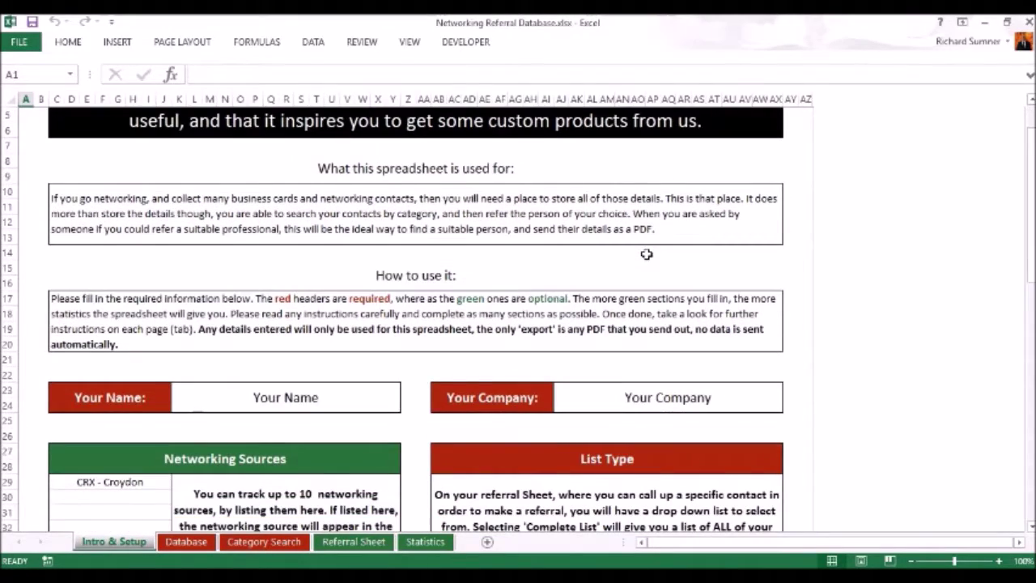
scroll(646, 254, "down", 2)
scroll(646, 254, "down", 5)
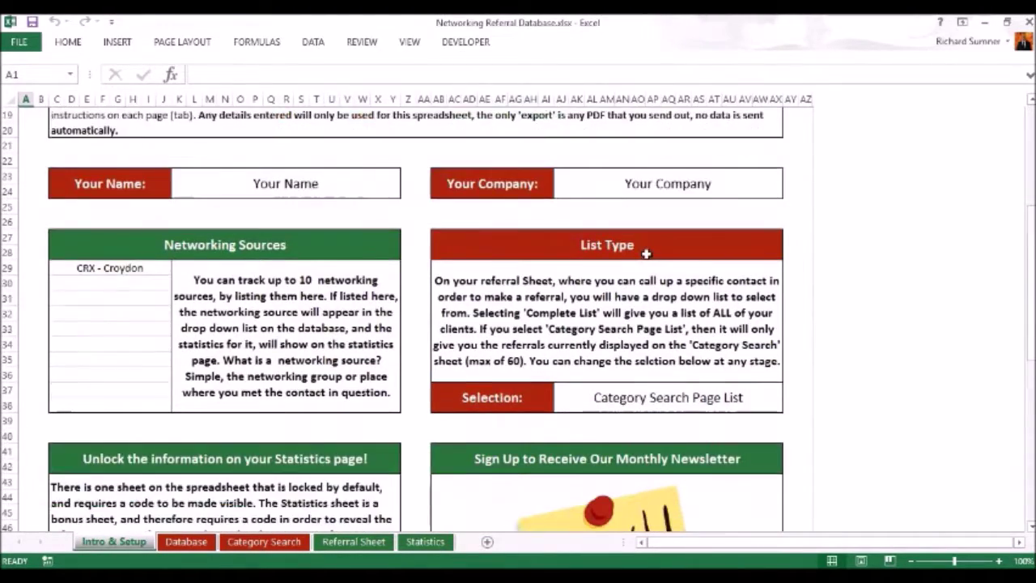
scroll(646, 255, "up", 3)
scroll(646, 254, "up", 5)
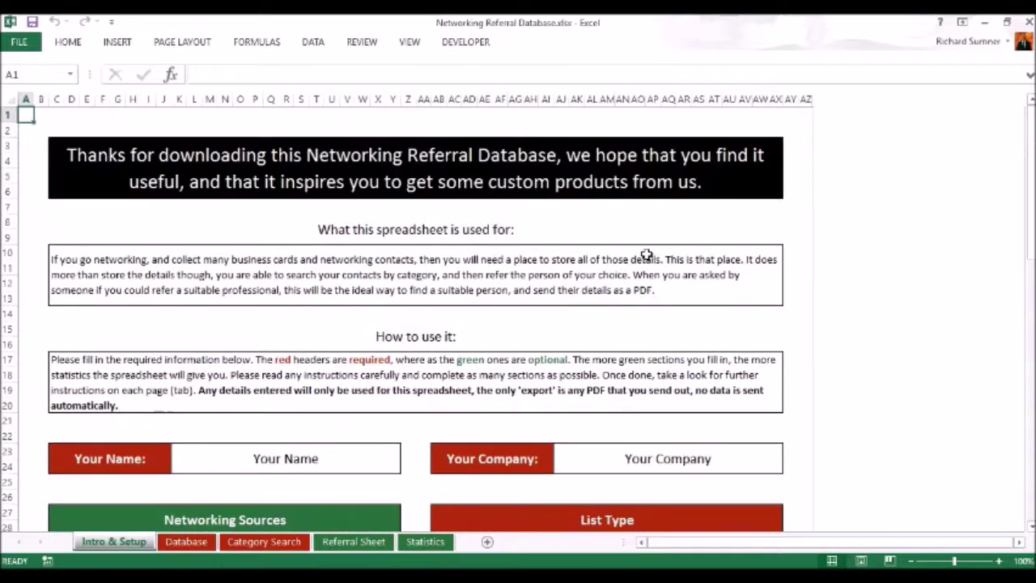
scroll(646, 254, "down", 2)
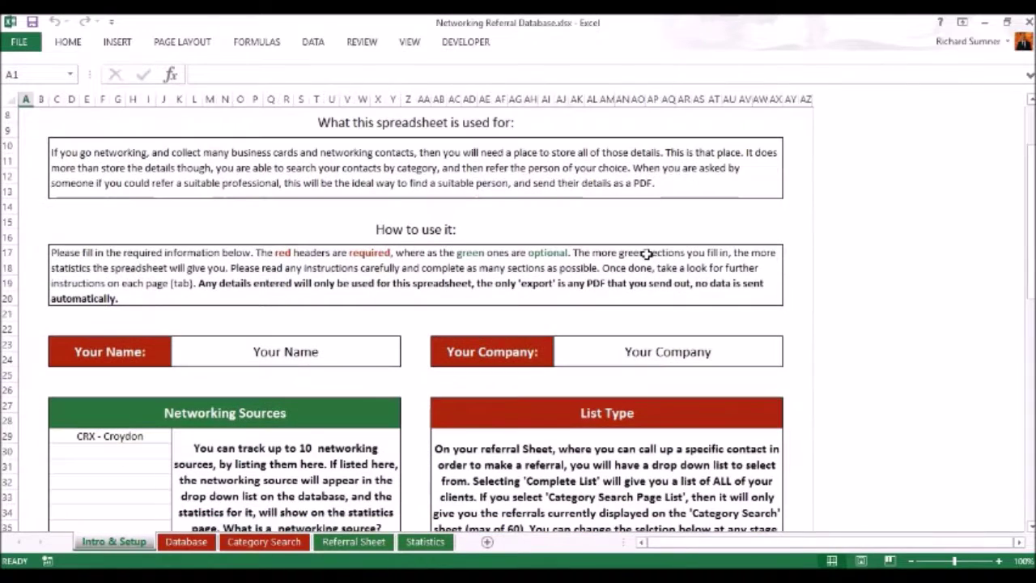
left_click(301, 353)
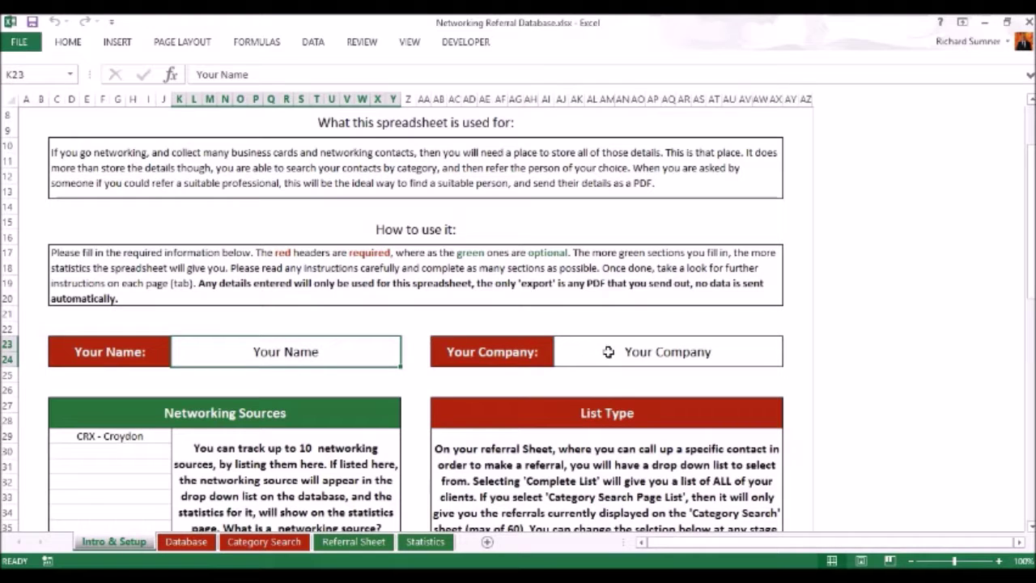
left_click(634, 352)
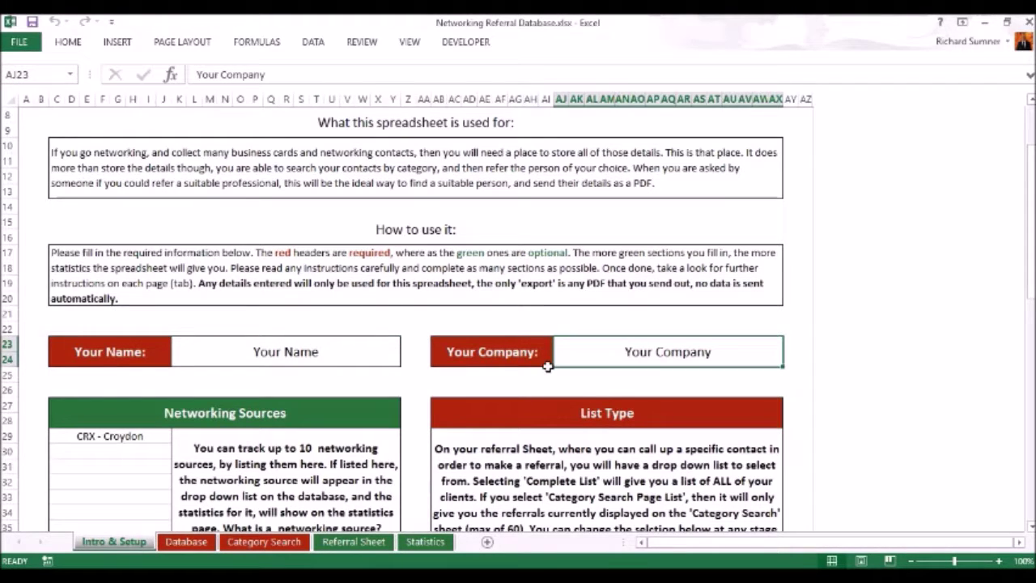
scroll(547, 366, "down", 1)
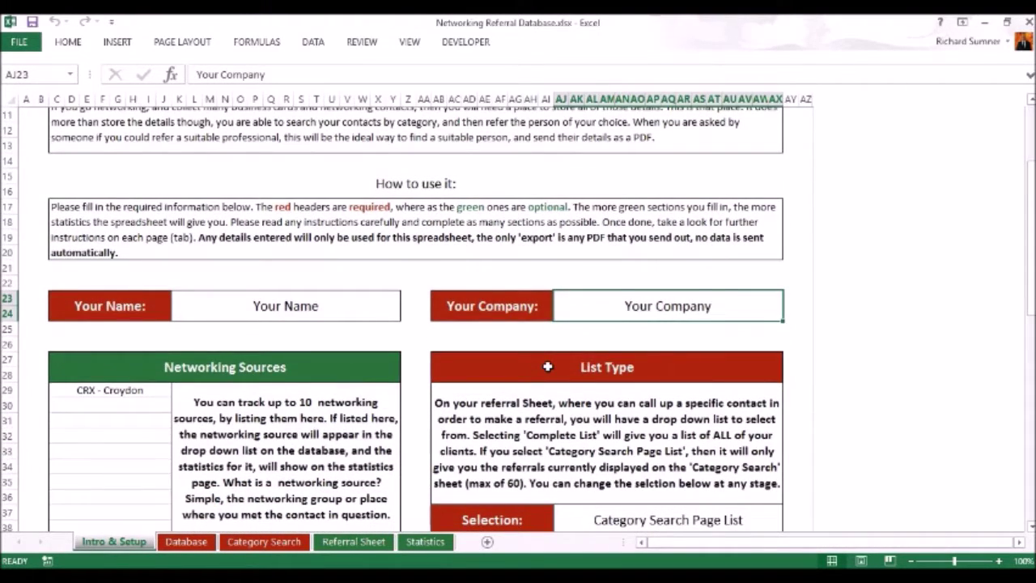
scroll(547, 367, "up", 3)
scroll(547, 367, "down", 2)
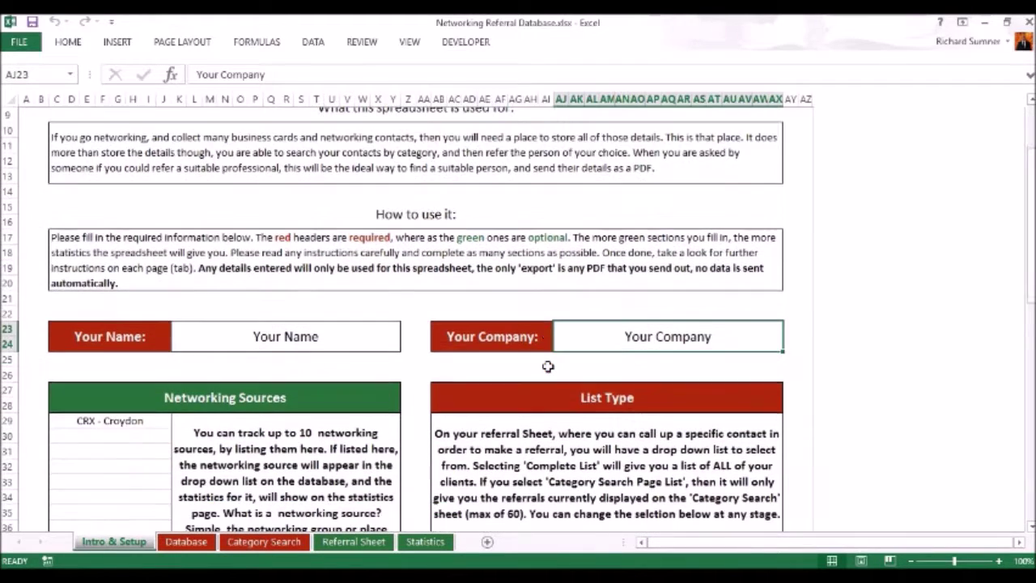
scroll(547, 367, "up", 1)
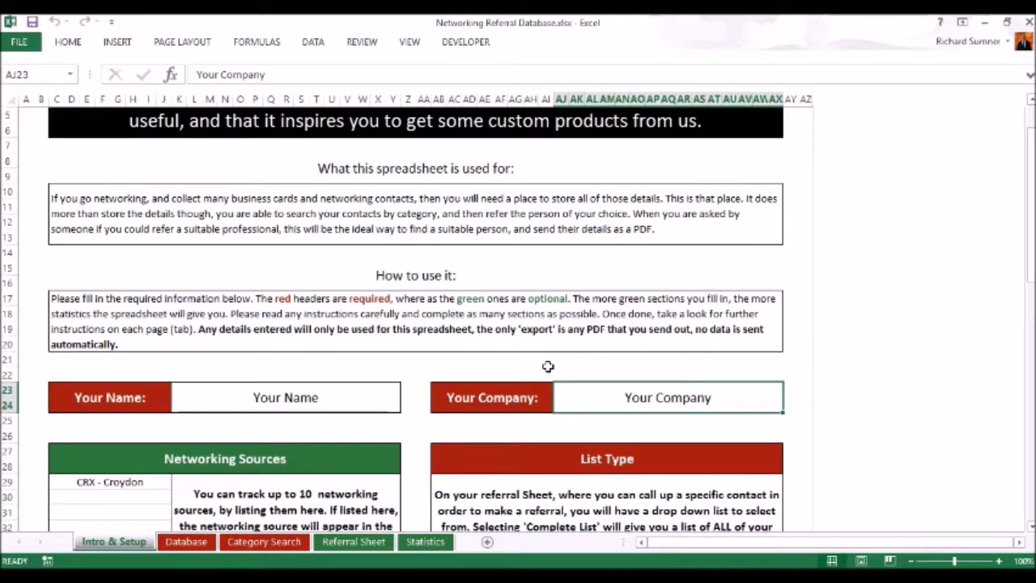
scroll(548, 367, "up", 2)
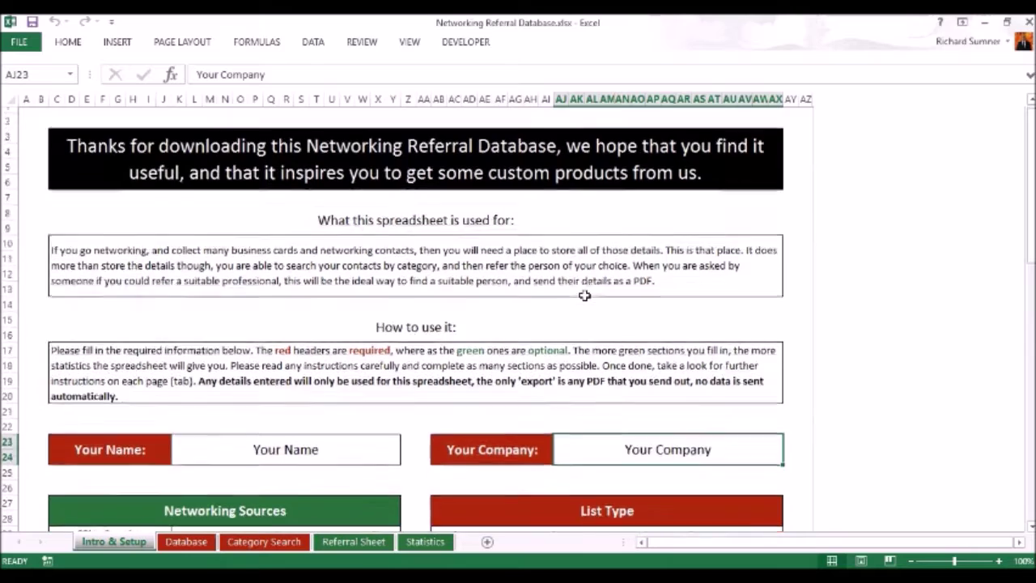
scroll(584, 295, "down", 1)
scroll(584, 294, "down", 1)
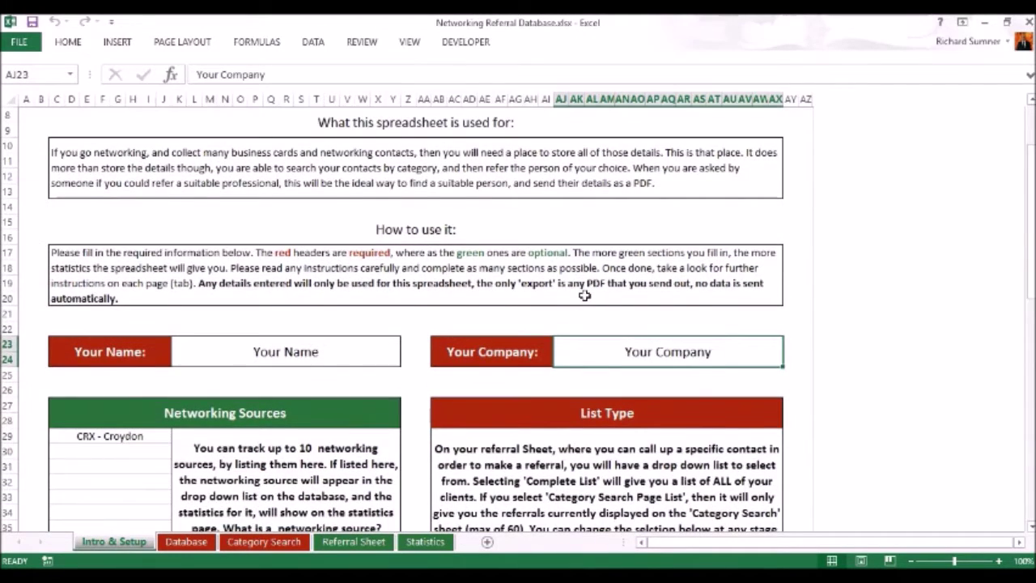
scroll(584, 294, "down", 1)
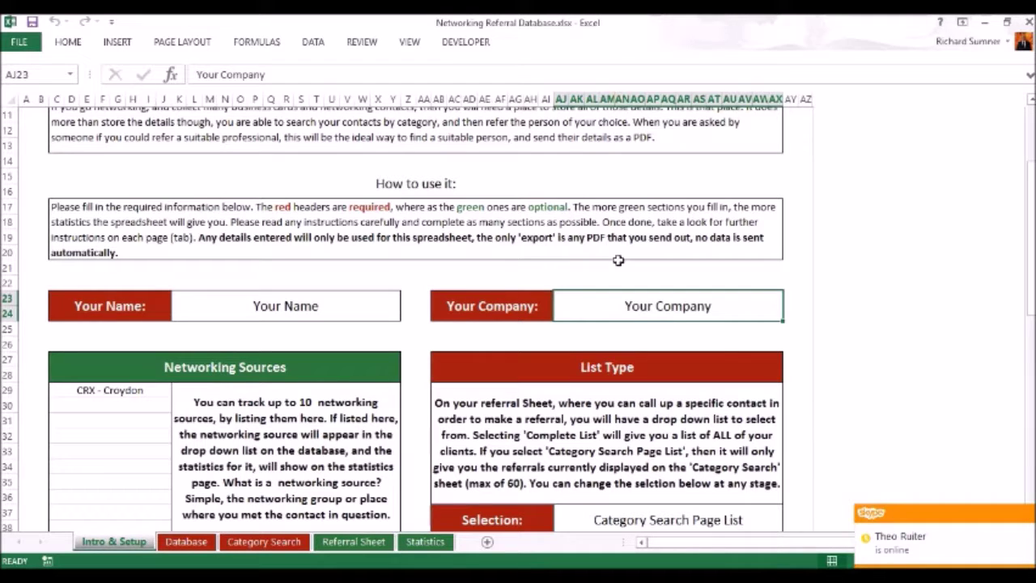
scroll(617, 259, "down", 1)
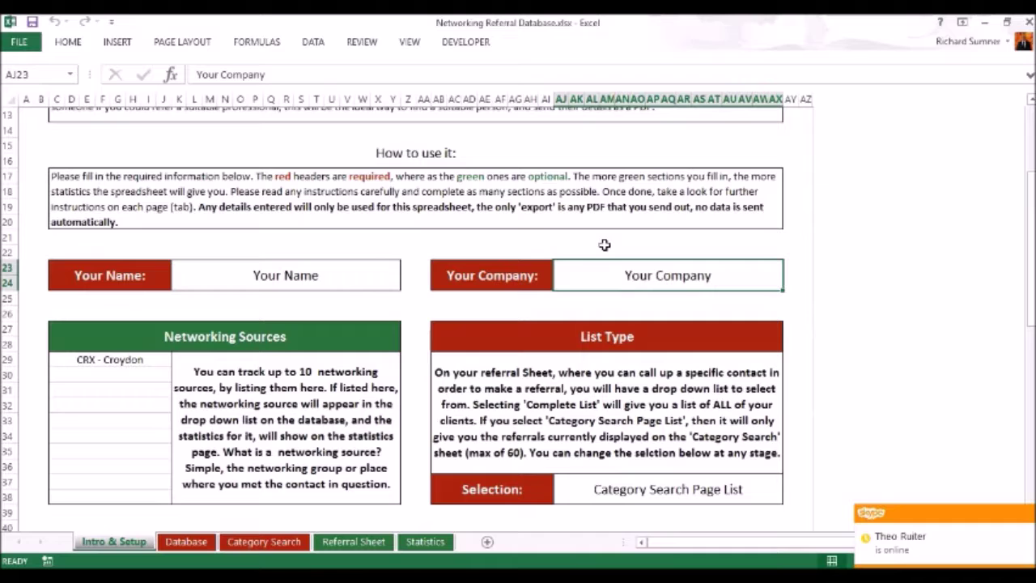
scroll(605, 244, "down", 2)
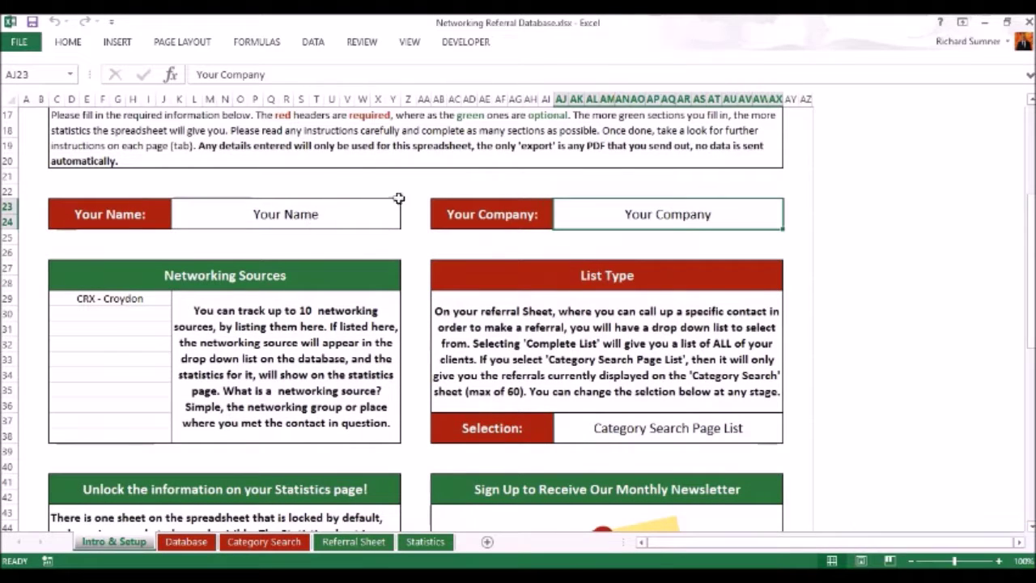
scroll(618, 240, "down", 1)
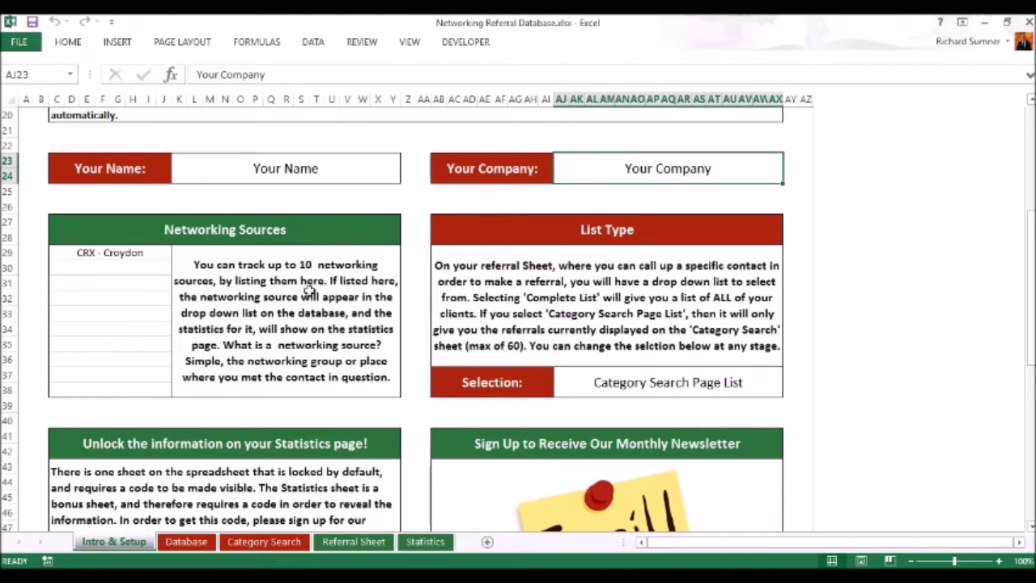
scroll(418, 266, "down", 1)
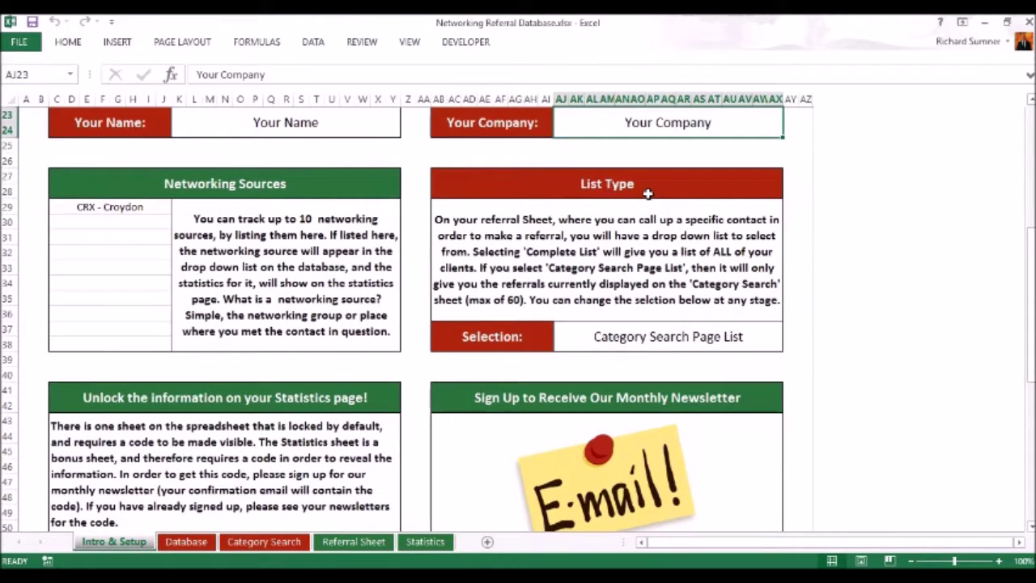
scroll(689, 314, "down", 1)
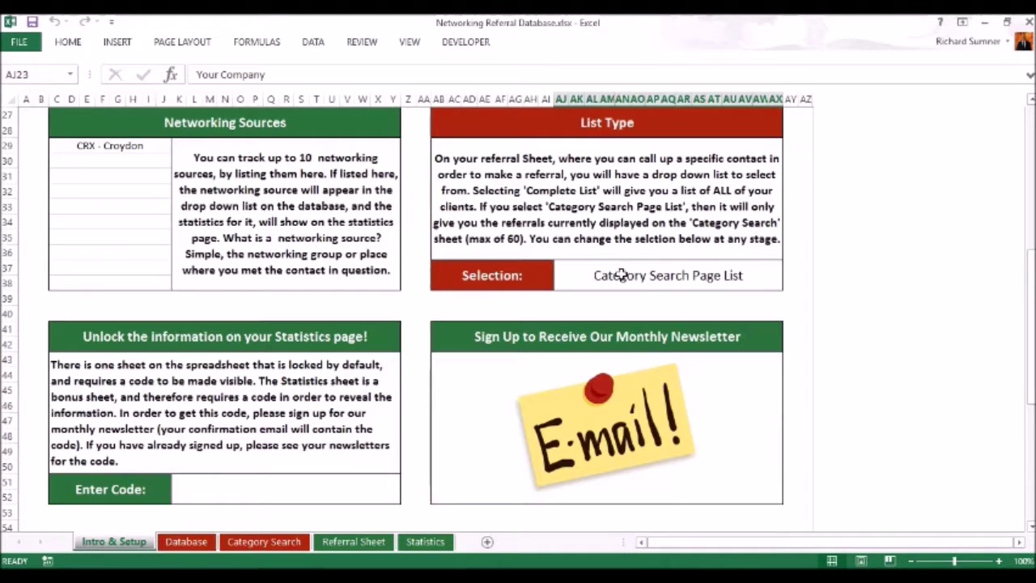
Try the Complete List list type, then restore Category Search Page List.
left_click(622, 275)
left_click(789, 268)
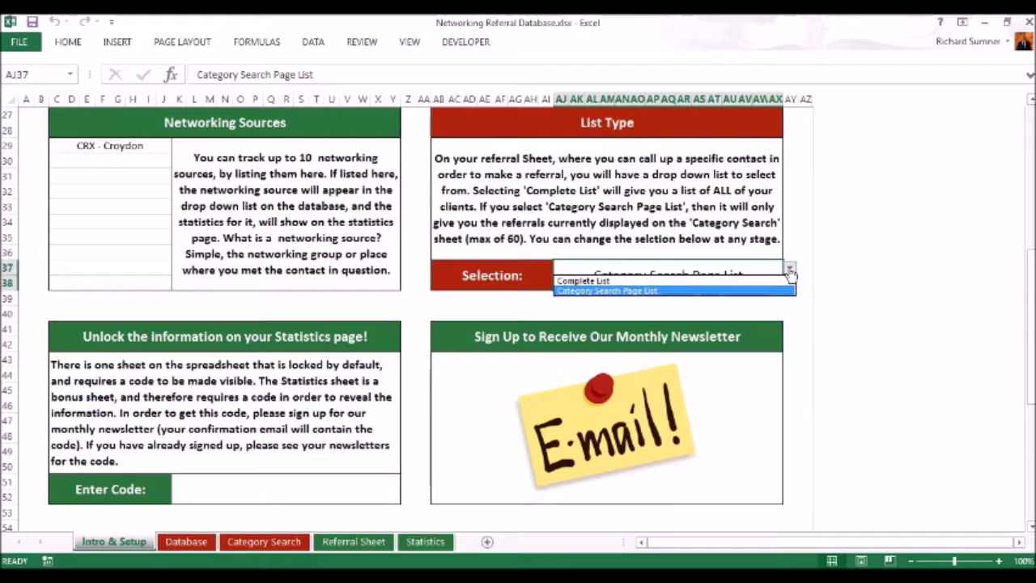
left_click(765, 281)
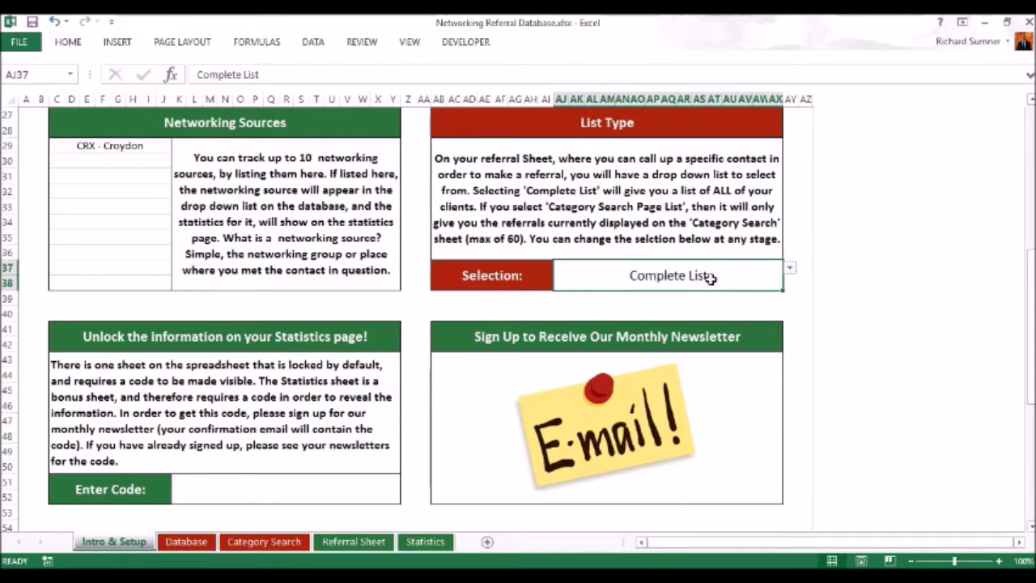
left_click(790, 272)
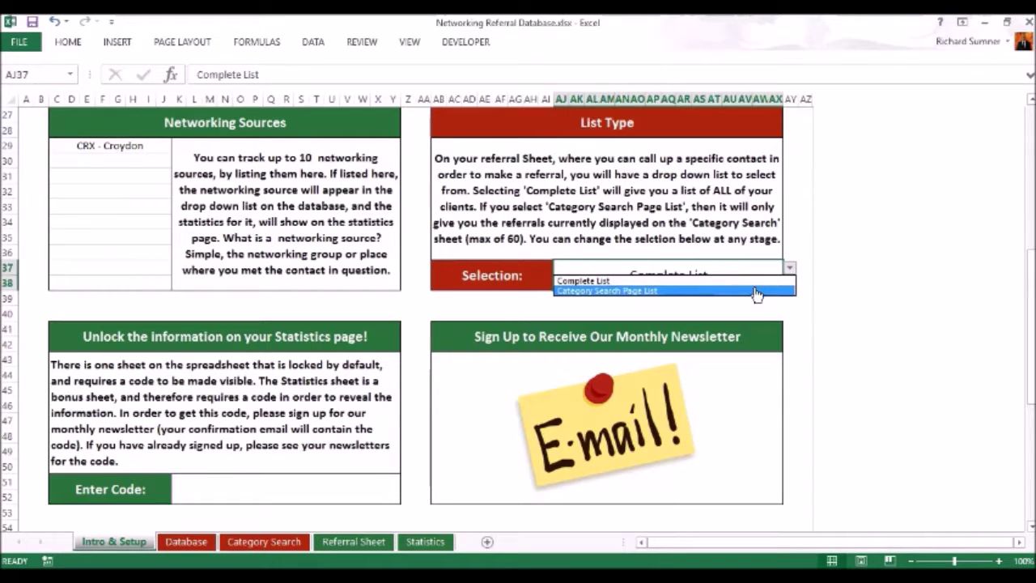
left_click(757, 290)
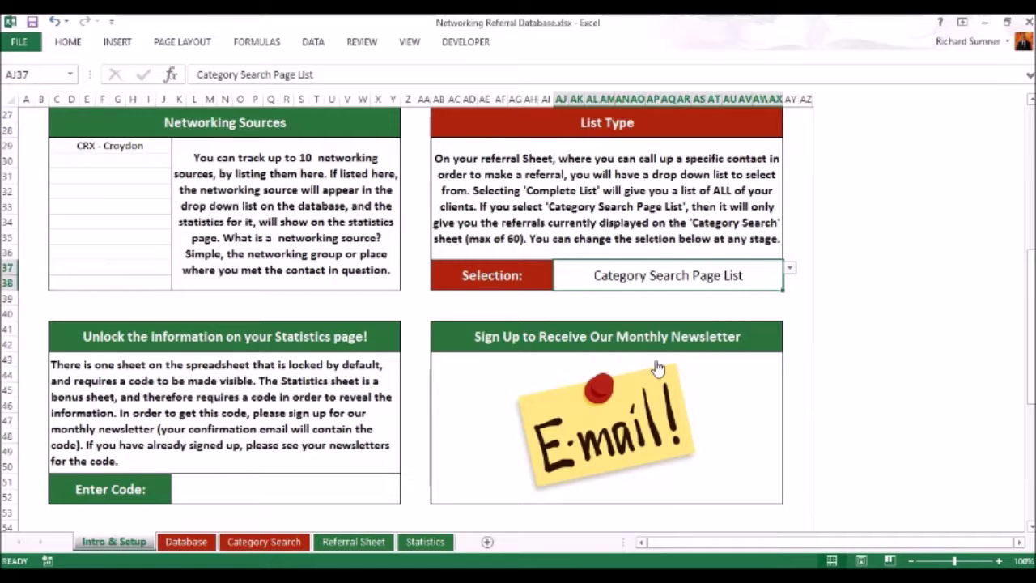
scroll(658, 366, "down", 1)
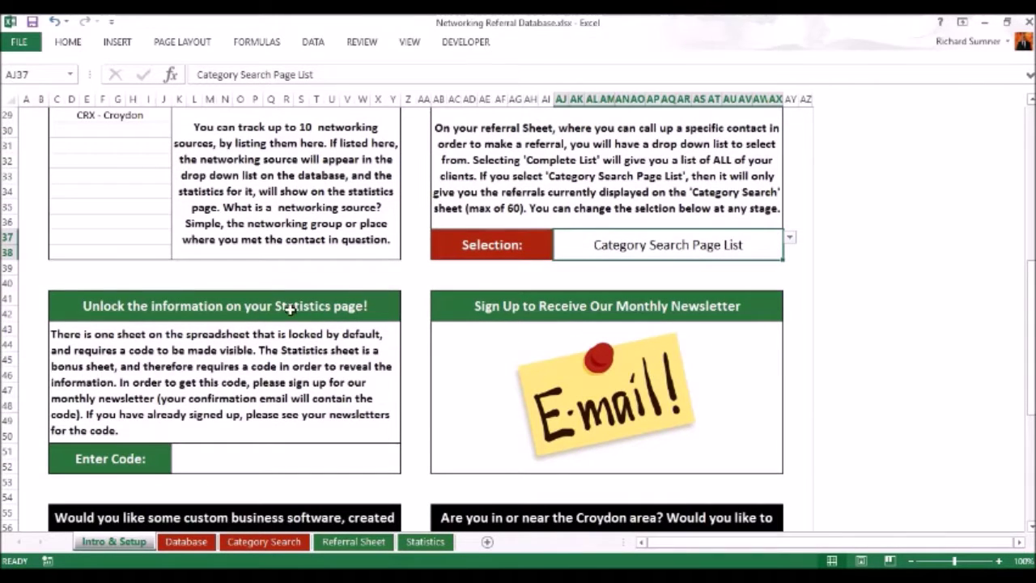
scroll(245, 352, "down", 1)
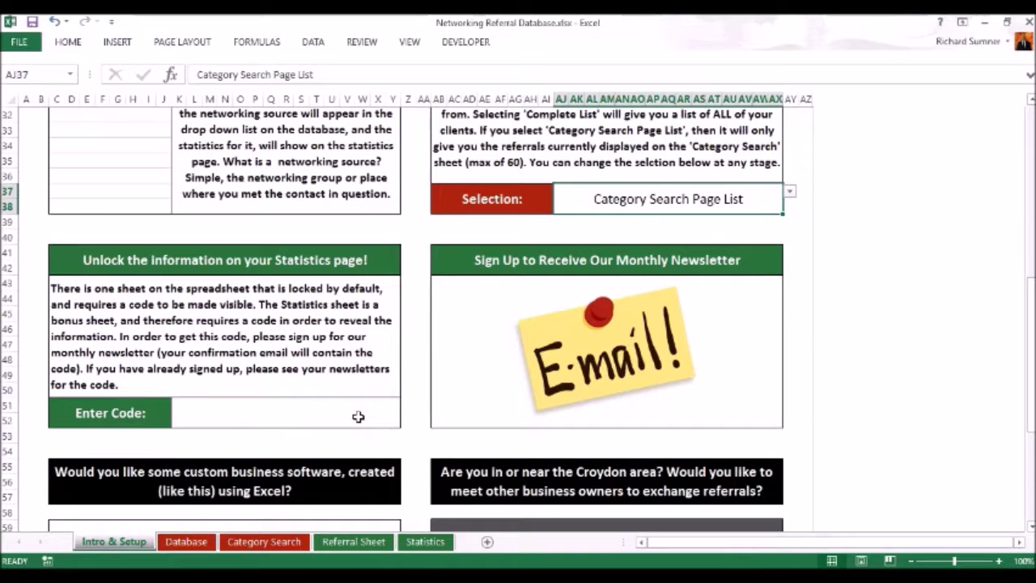
scroll(389, 403, "down", 2)
scroll(388, 403, "down", 2)
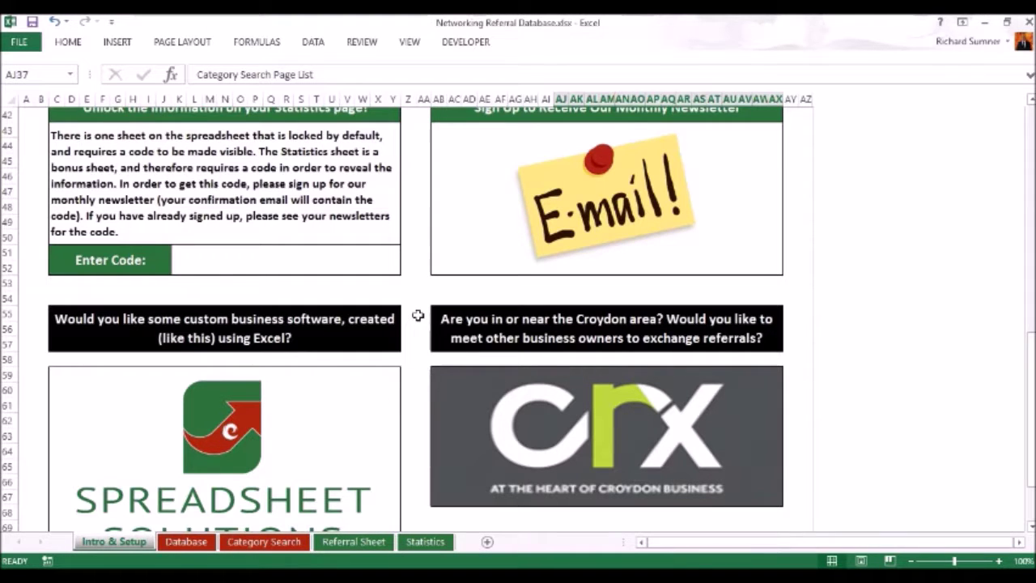
scroll(418, 316, "up", 14)
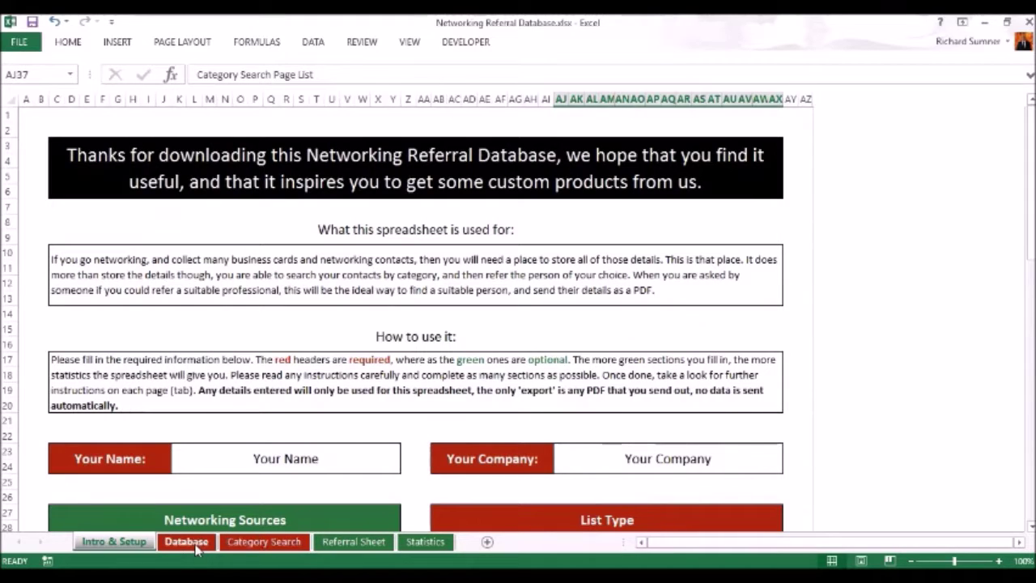
On the Database sheet, enter Another Spreadsheet Co. and its contact's name in row 40.
left_click(187, 542)
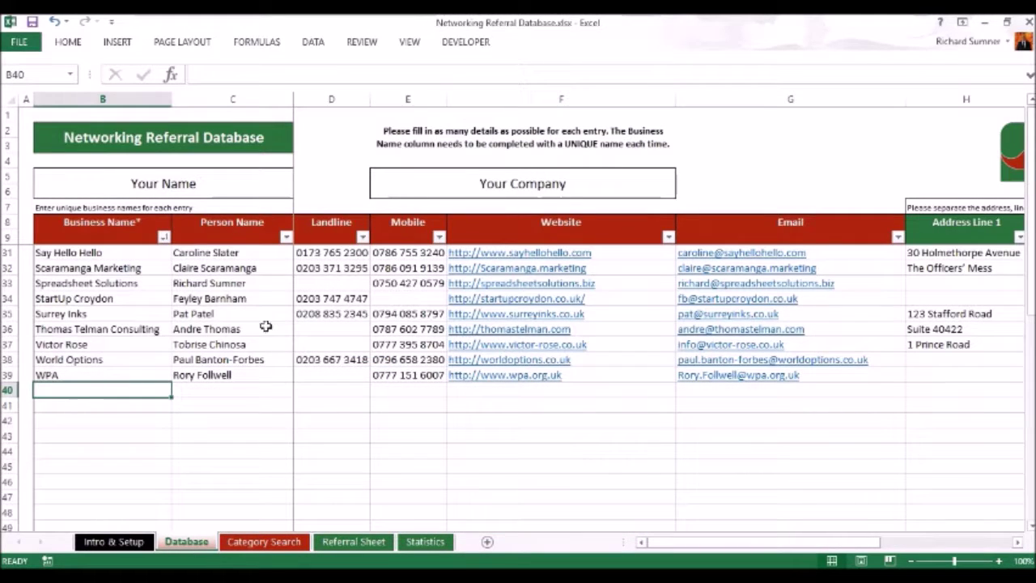
scroll(253, 276, "up", 6)
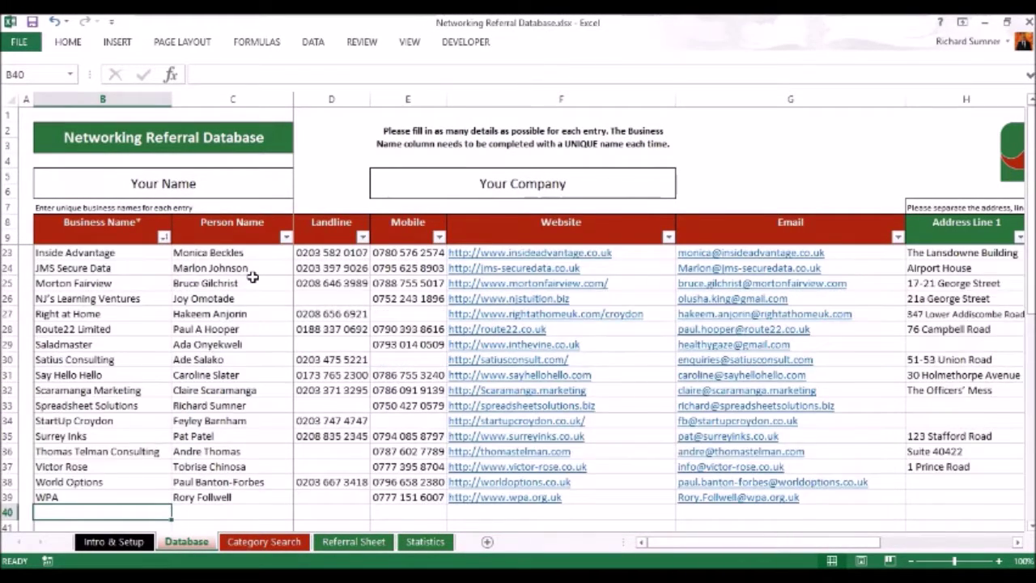
scroll(253, 277, "down", 5)
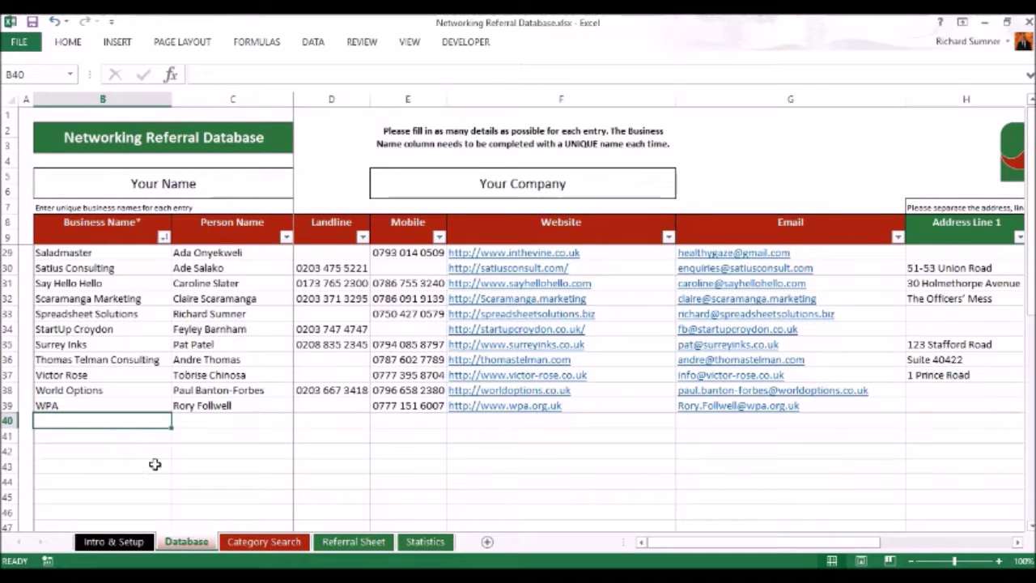
type("Anothe")
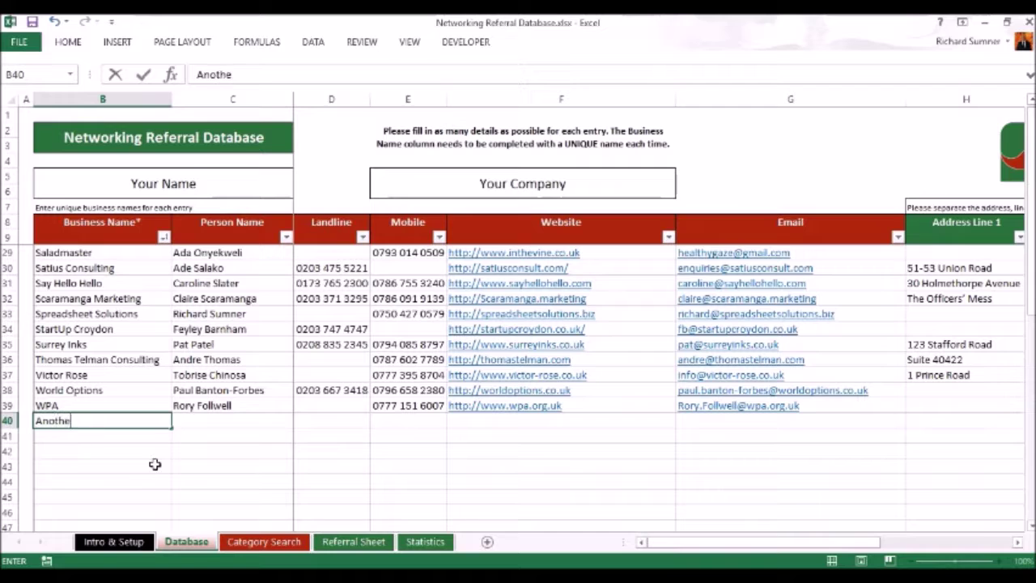
type("r Spread")
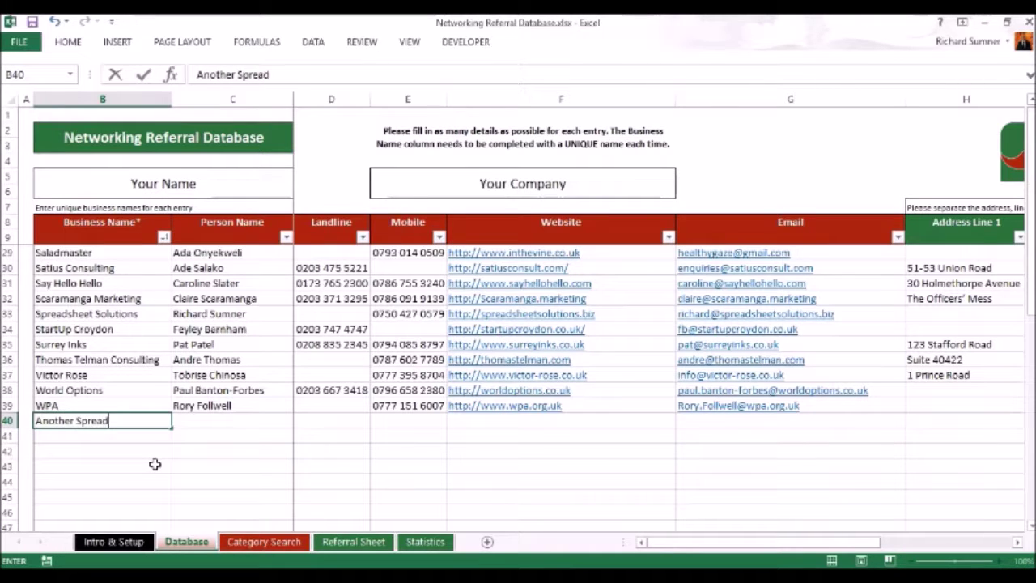
type("sheet Co.")
key("Return")
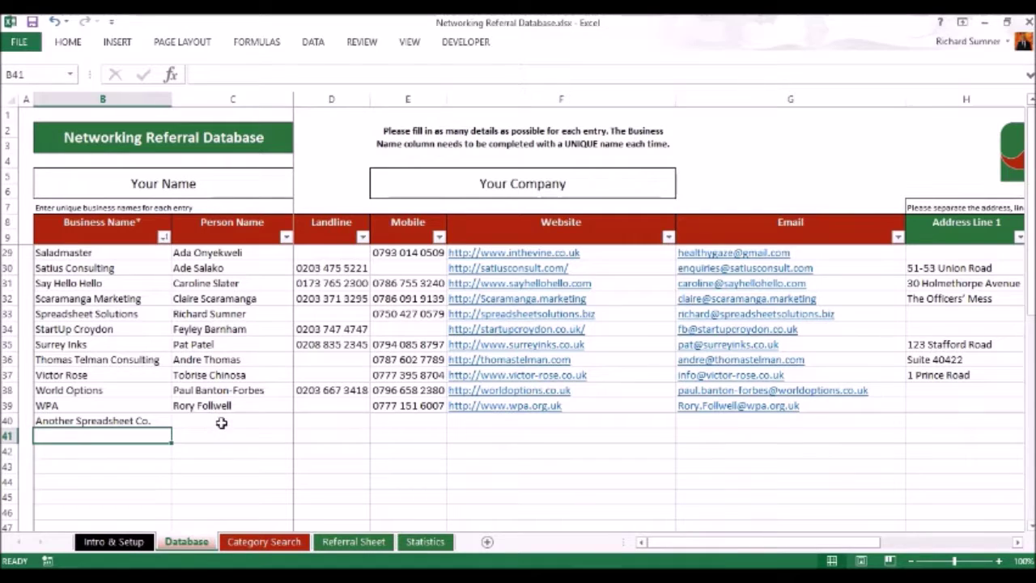
left_click(221, 422)
key("Return")
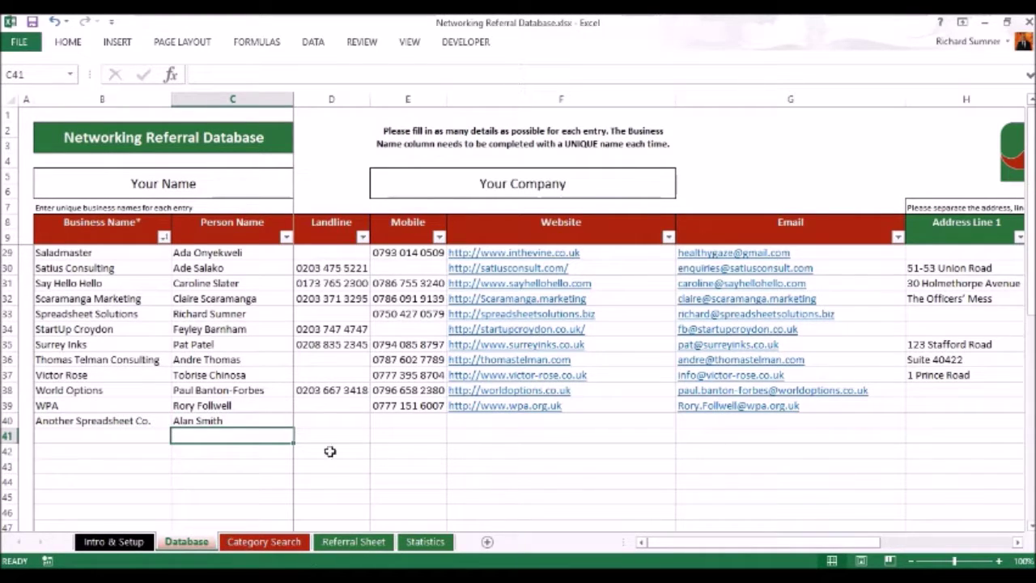
Enter the contact's mobile number in row 40, correcting it in the formula bar.
left_click(333, 423)
left_click(398, 418)
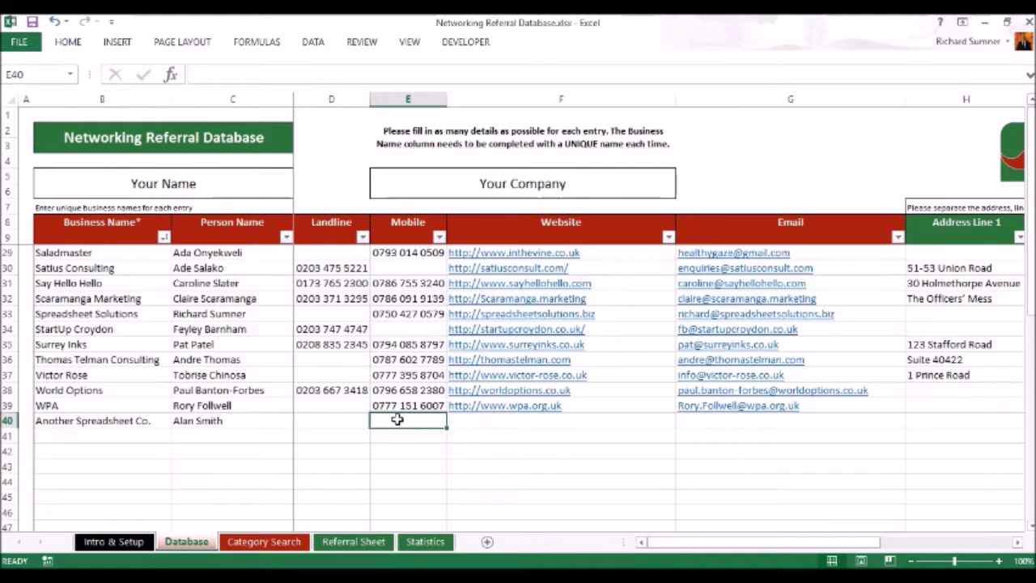
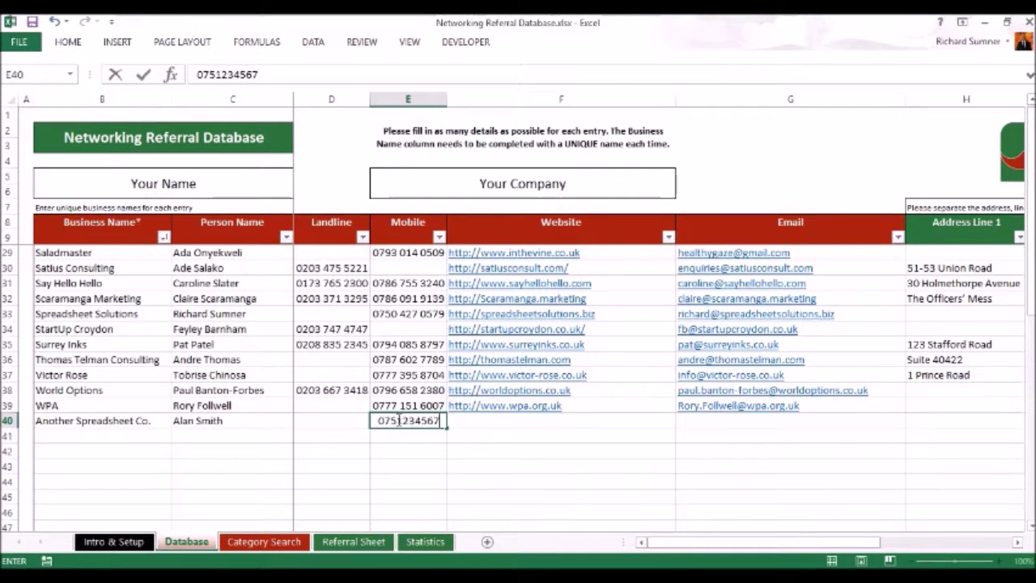
key("Return")
left_click(396, 420)
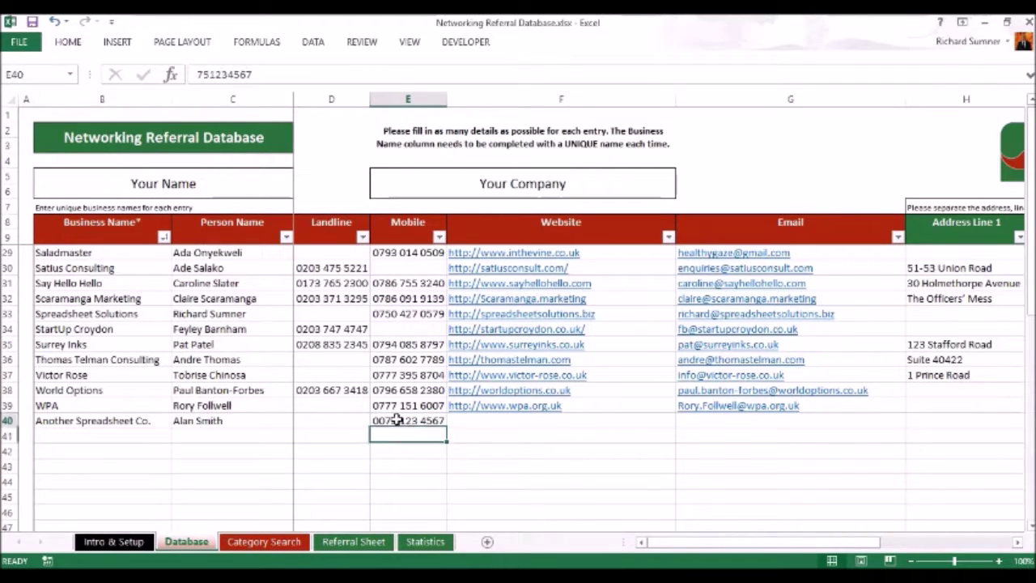
left_click(267, 76)
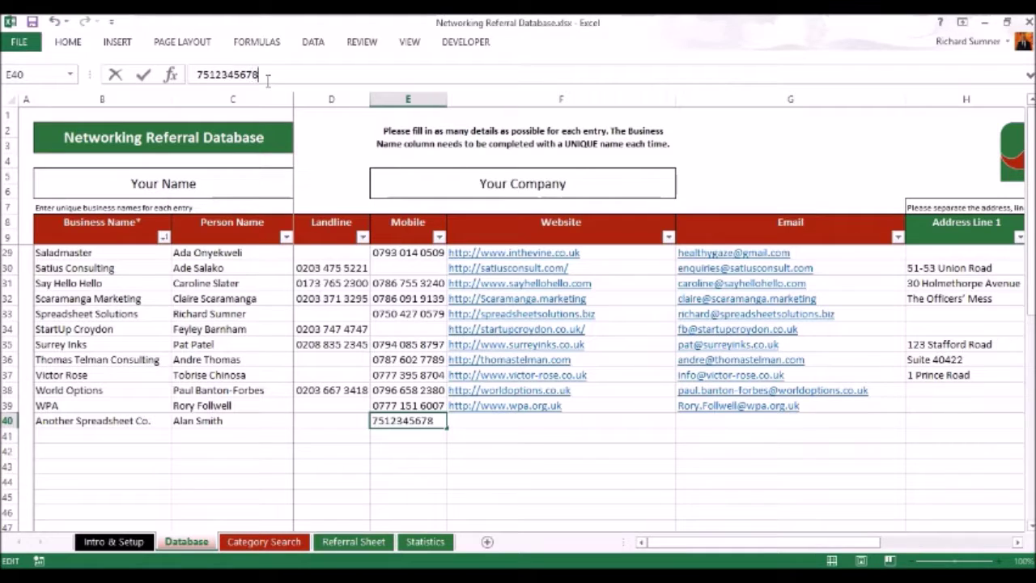
type("8")
key("Return")
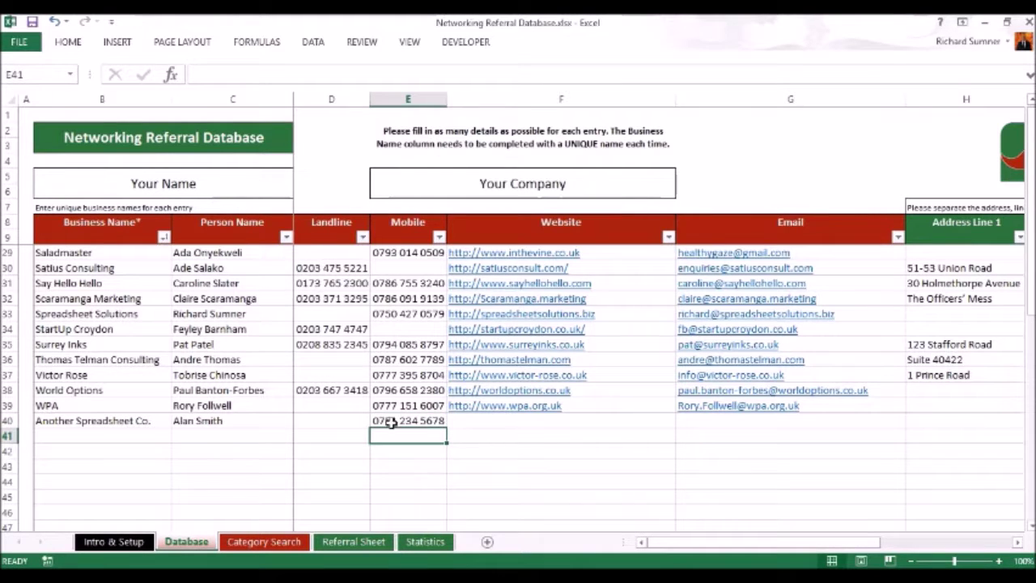
Fill in the contact's e-mail address in row 40's e-mail cell.
left_click(489, 422)
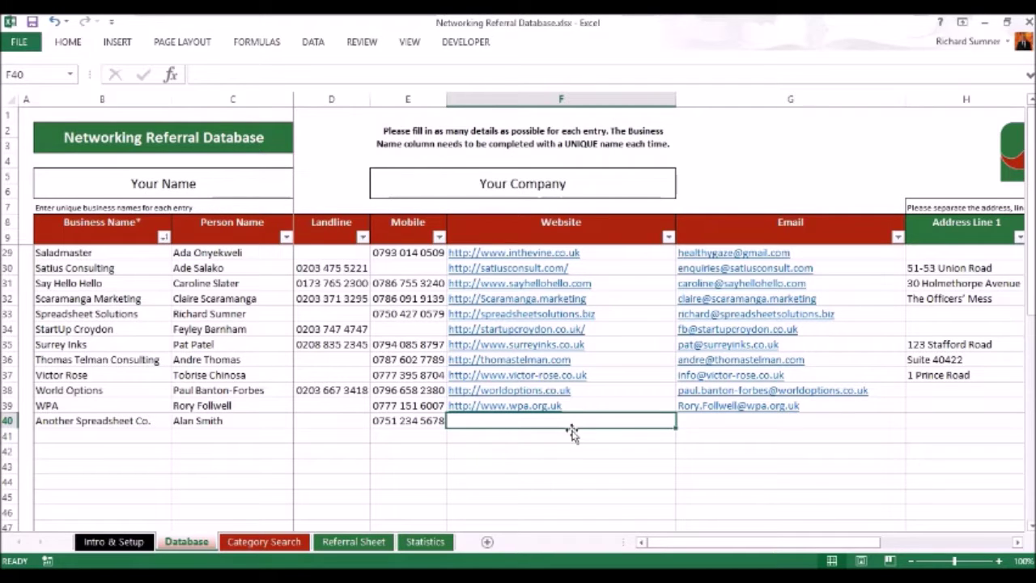
left_click(706, 418)
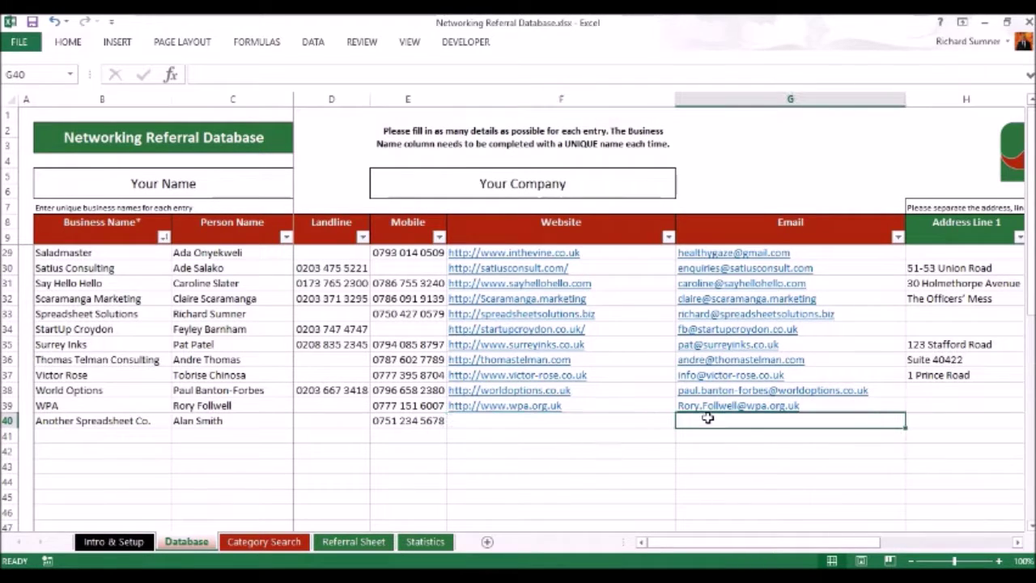
left_click(560, 420)
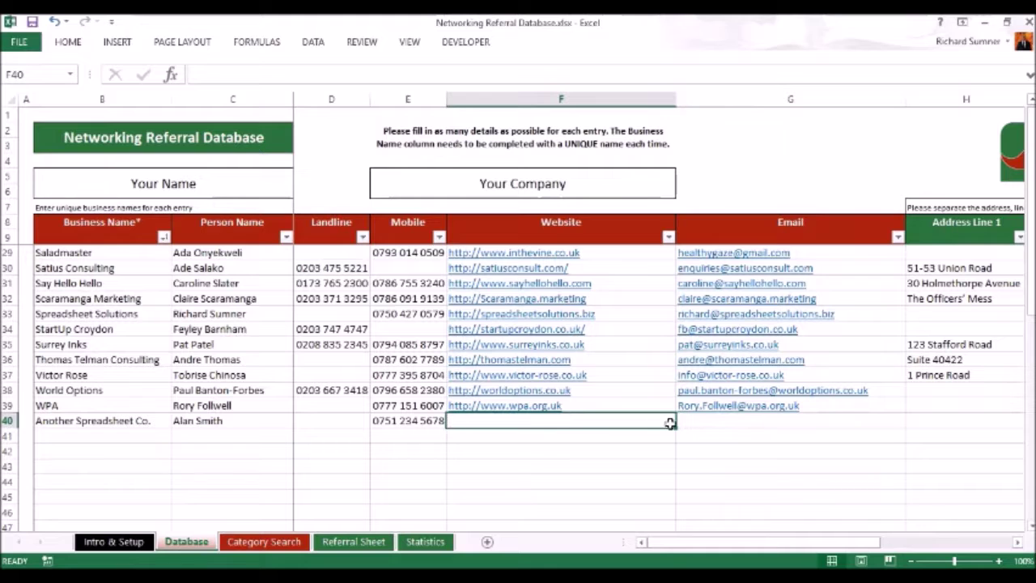
left_click(700, 423)
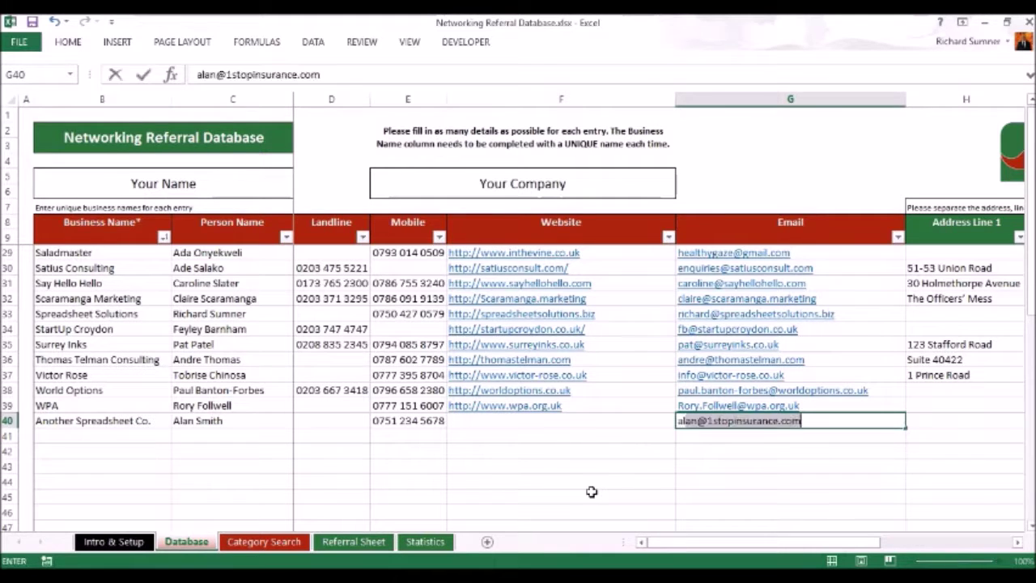
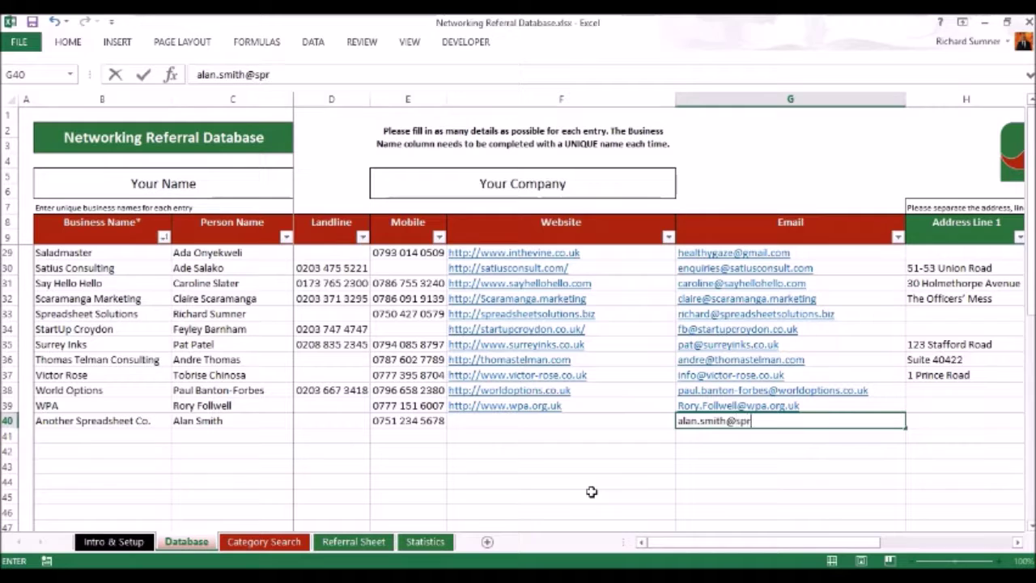
key("Return")
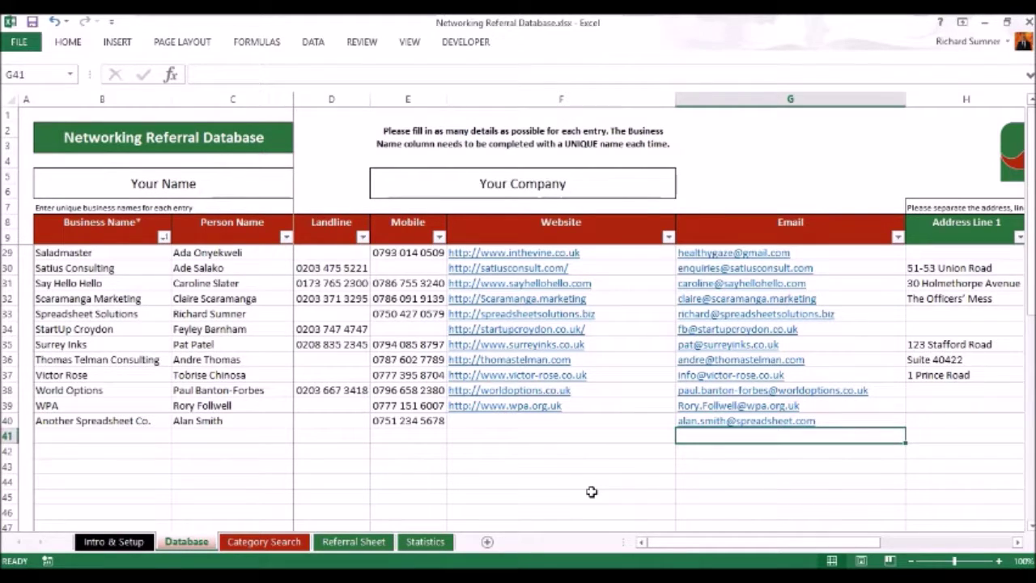
Set row 40's Town/City to London.
key("Up")
key("Right")
key("Right")
key("Right")
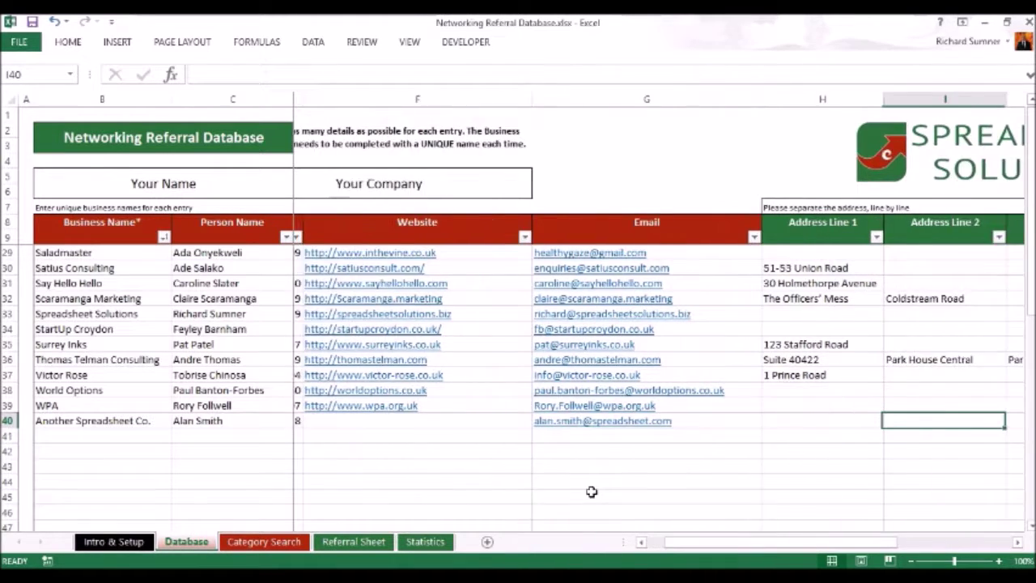
key("Left")
key("Left")
key("Left")
key("Right")
key("Right")
key("Left")
key("Right")
key("Right")
key("Right")
key("Right")
key("Right")
key("Left")
key("Left")
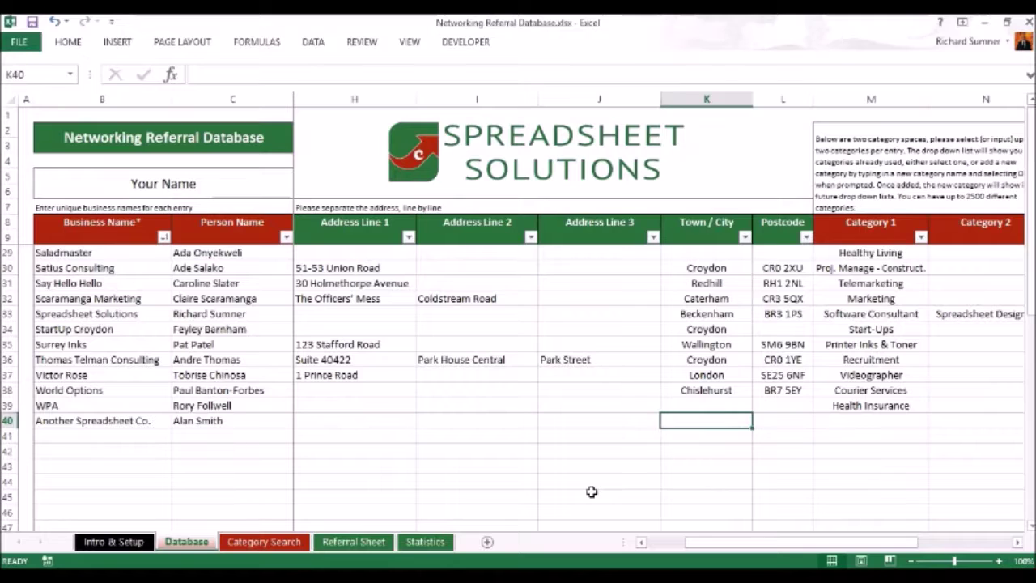
key("Right")
key("Left")
type("London")
key("Return")
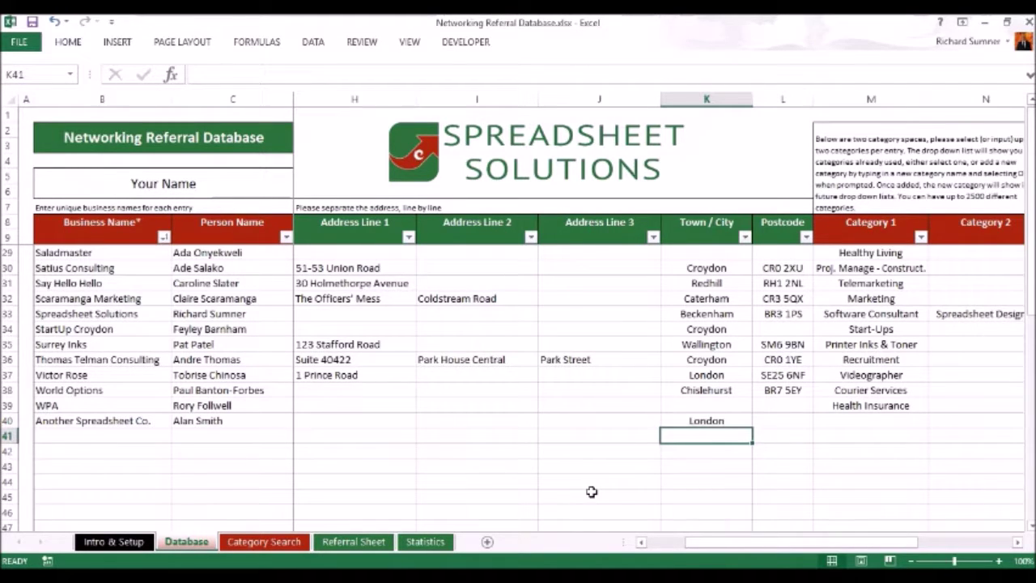
key("Up")
key("Right")
key("Right")
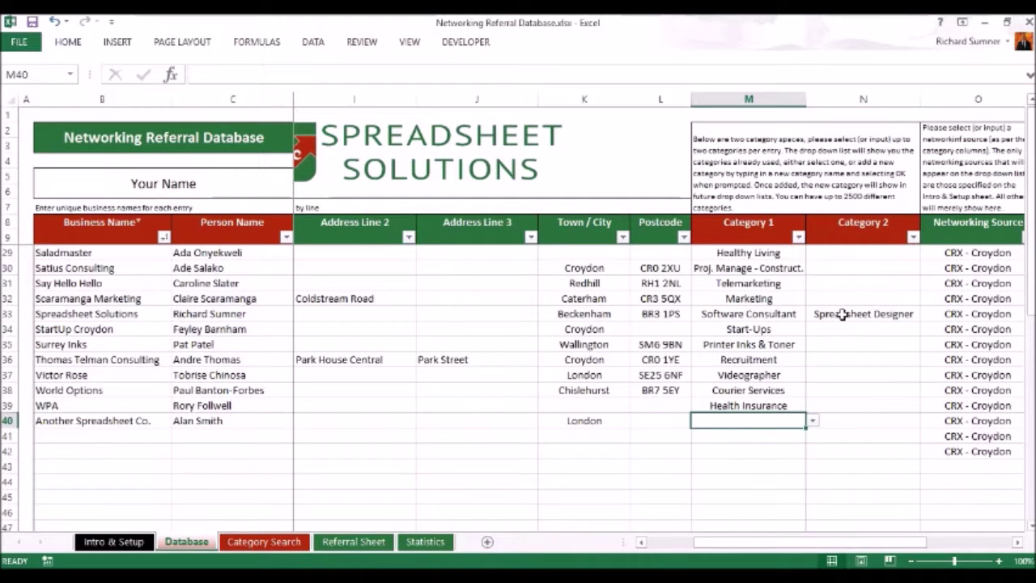
Set row 40's Category 1 to Spreadsheet Designer from the category list.
left_click(813, 423)
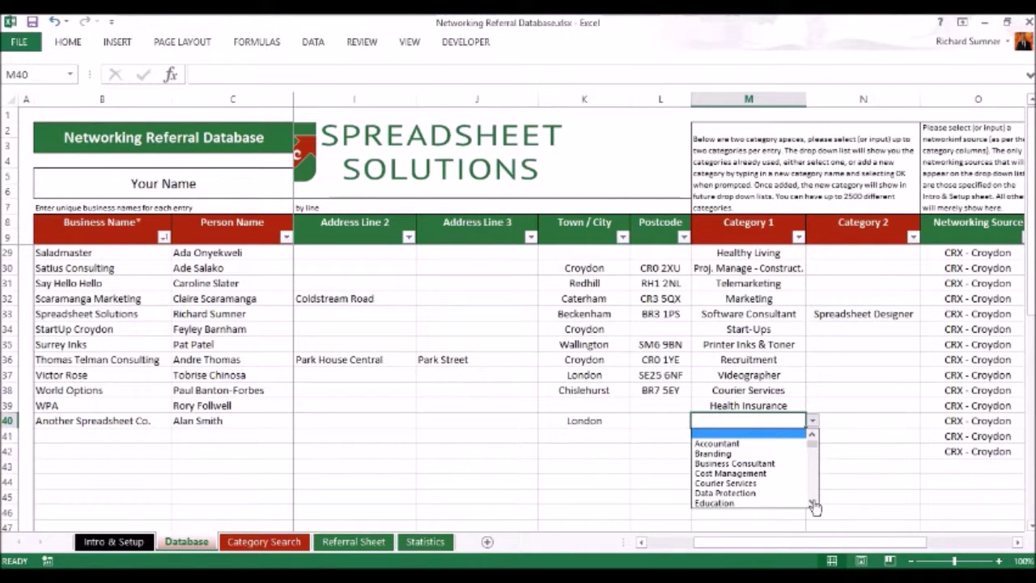
scroll(814, 506, "down", 5)
scroll(815, 506, "down", 3)
scroll(814, 506, "down", 4)
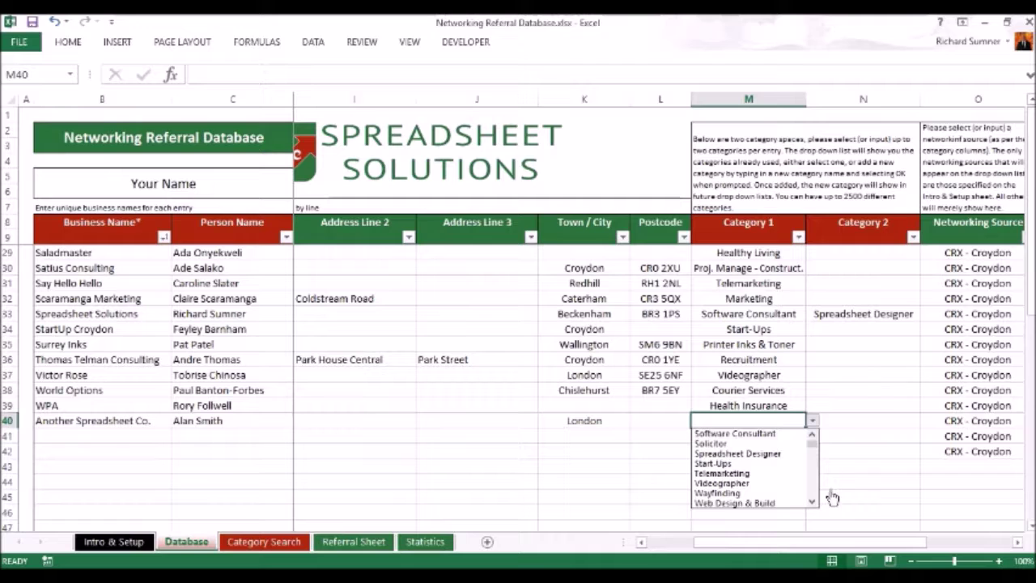
scroll(814, 504, "down", 3)
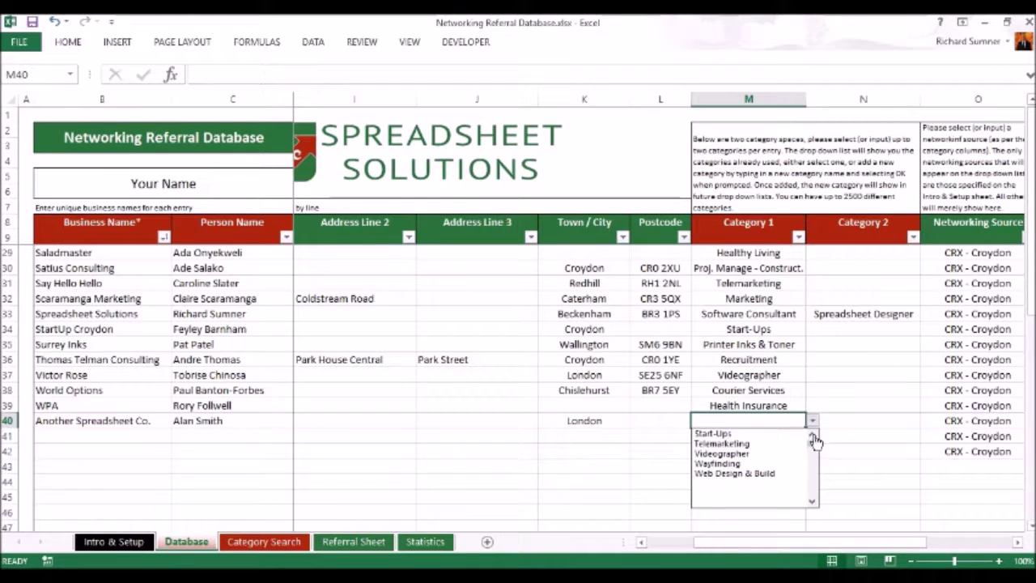
scroll(814, 440, "up", 2)
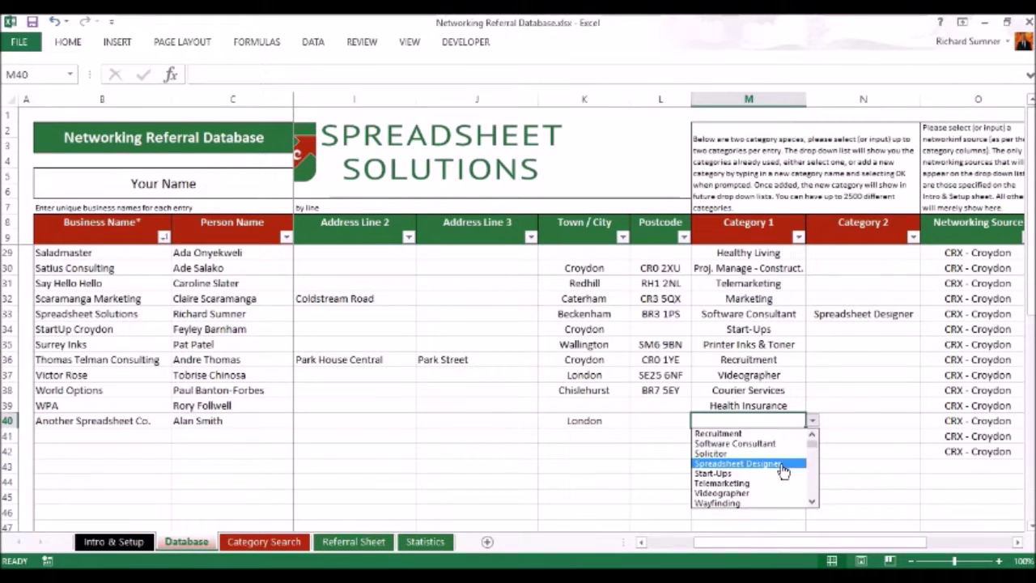
left_click(784, 469)
Enter New Category as row 40's Category 2 and check it in the dropdown list.
left_click(849, 424)
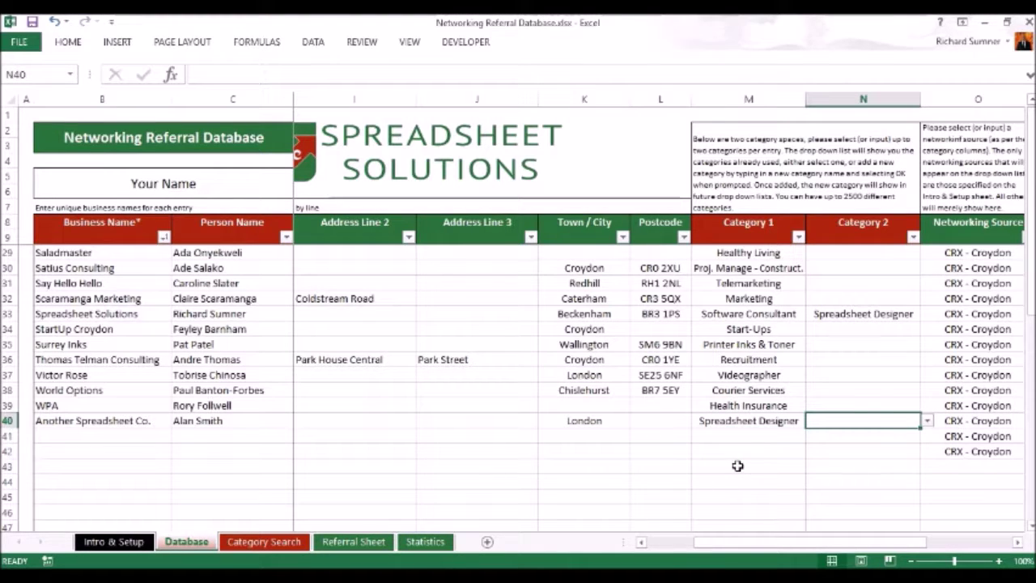
type("New categor")
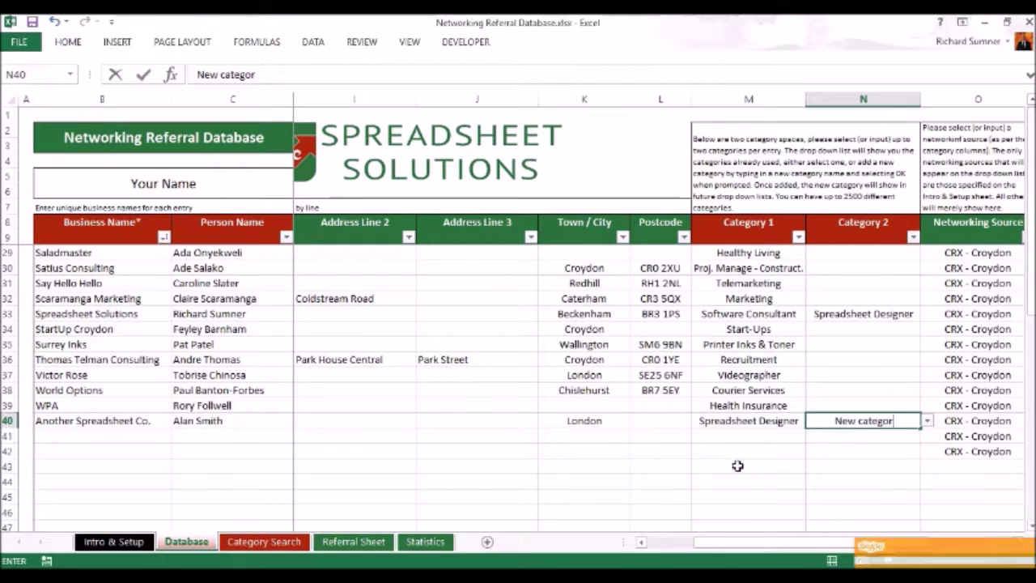
key("BackSpace")
key("BackSpace")
key("BackSpace")
key("BackSpace")
key("BackSpace")
key("BackSpace")
type("C")
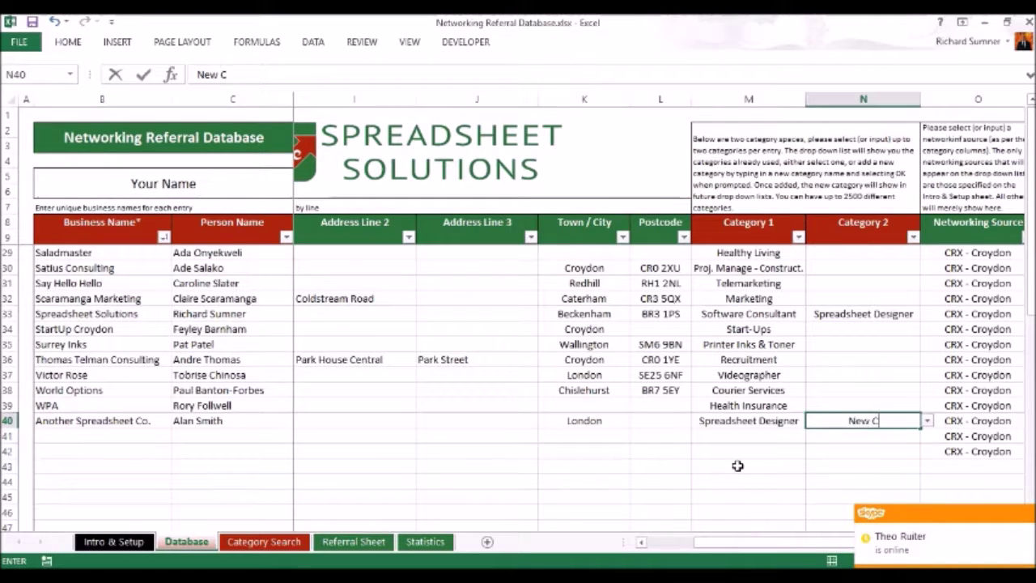
type("ategory")
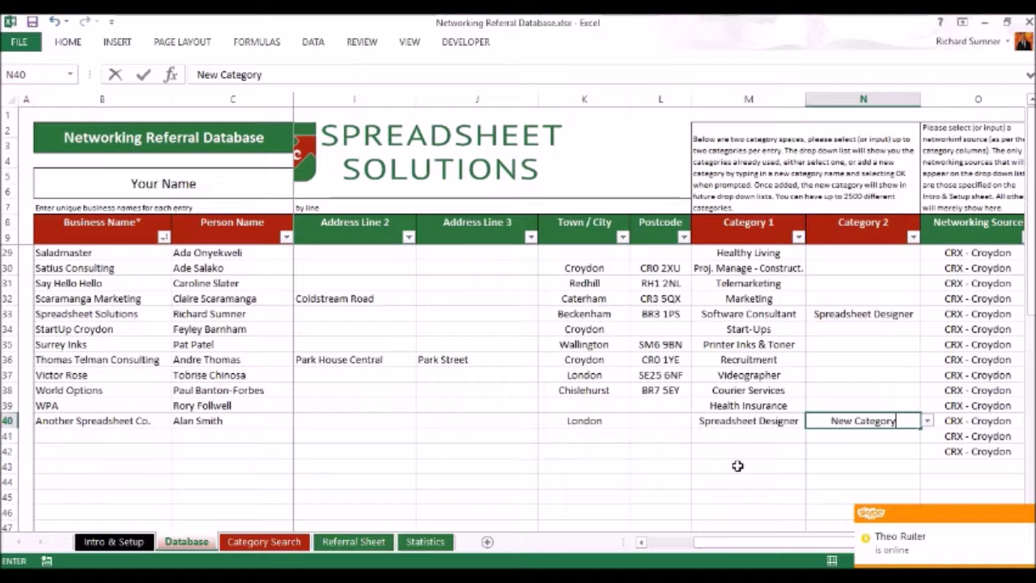
key("Return")
left_click(874, 418)
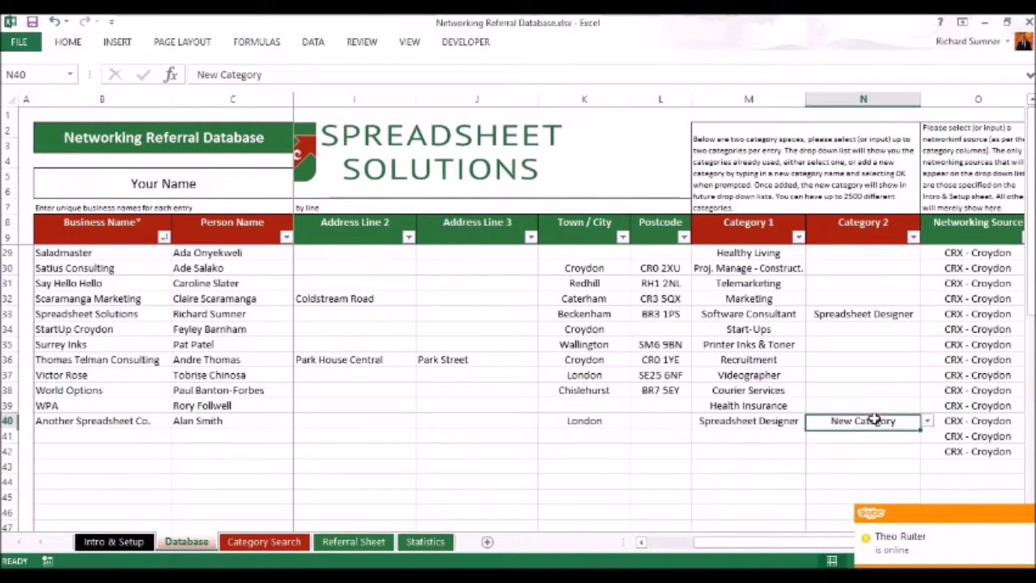
left_click(927, 420)
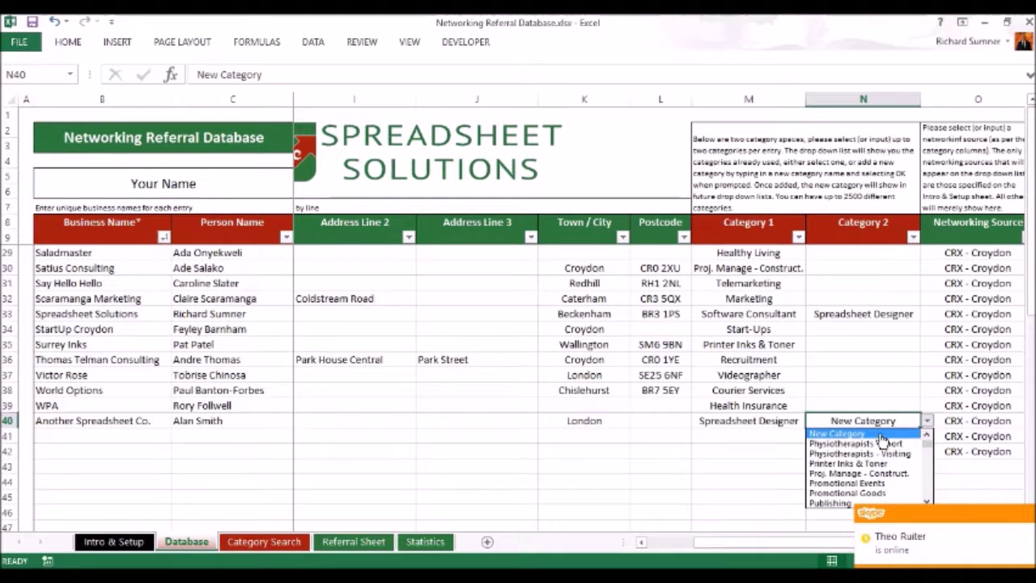
scroll(898, 441, "up", 1)
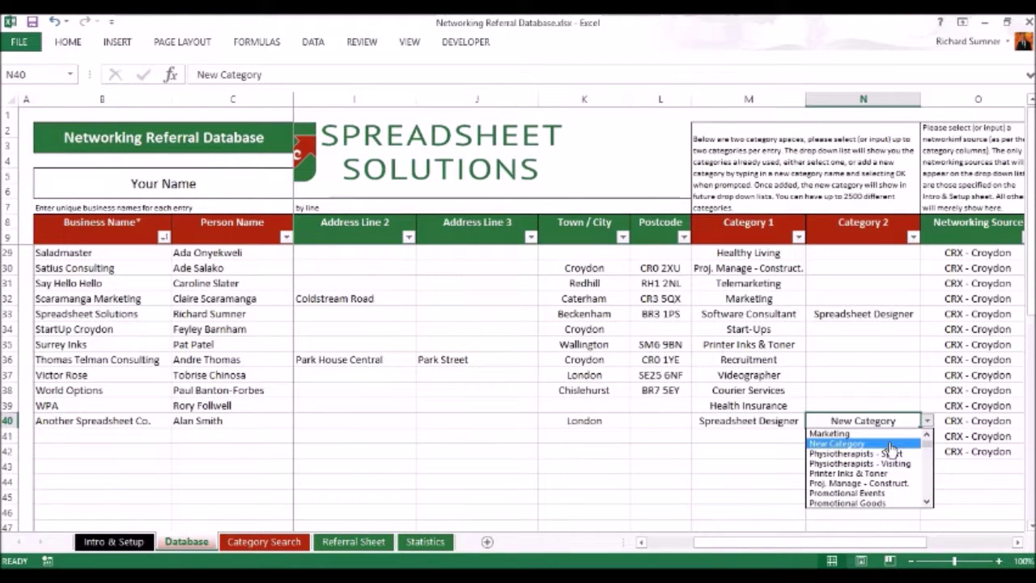
left_click(889, 421)
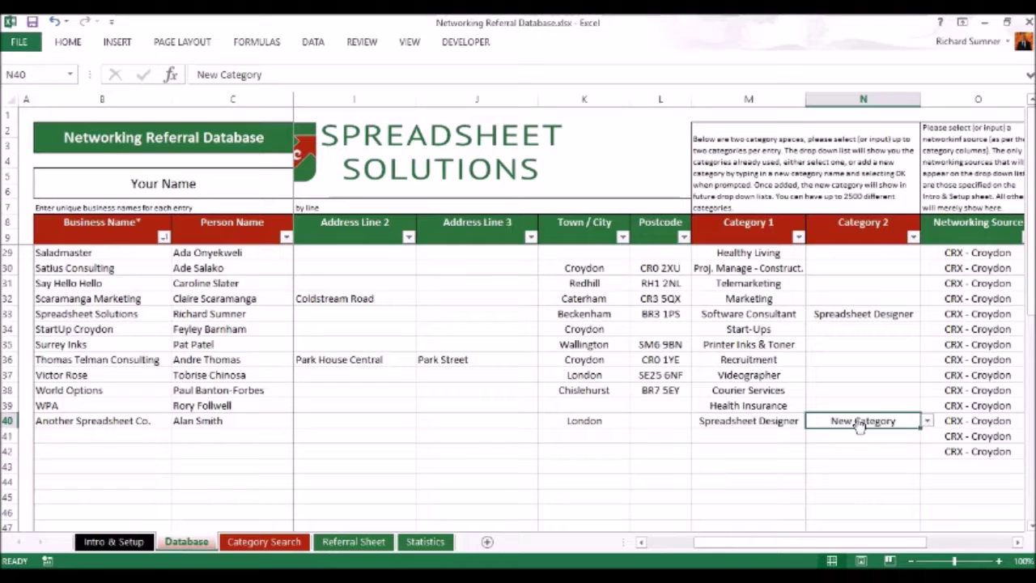
Clear row 40's Category 2, leaving it blank.
key("BackSpace")
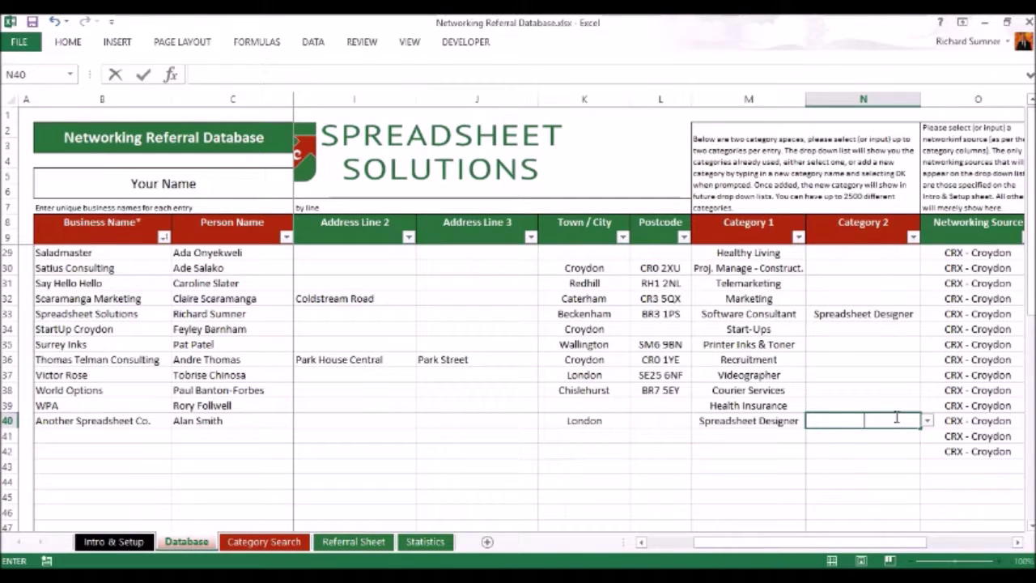
key("Return")
left_click(877, 421)
left_click(927, 421)
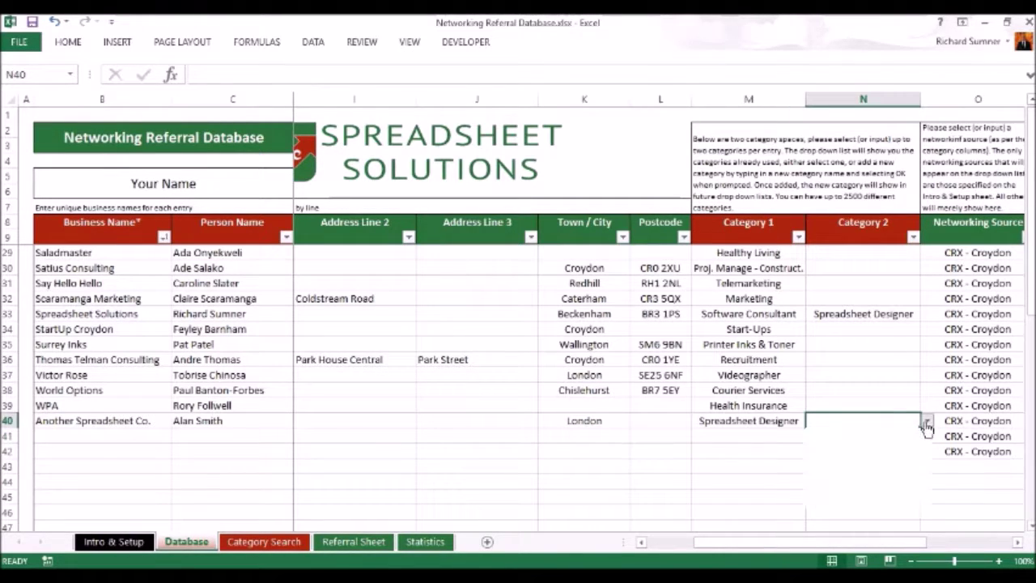
left_click(927, 501)
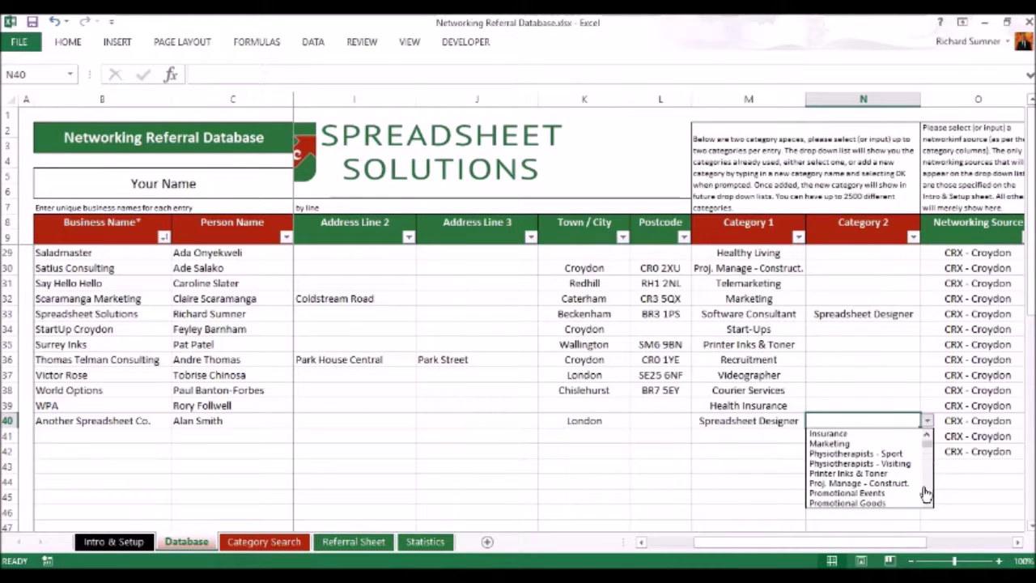
left_click(926, 434)
left_click(927, 434)
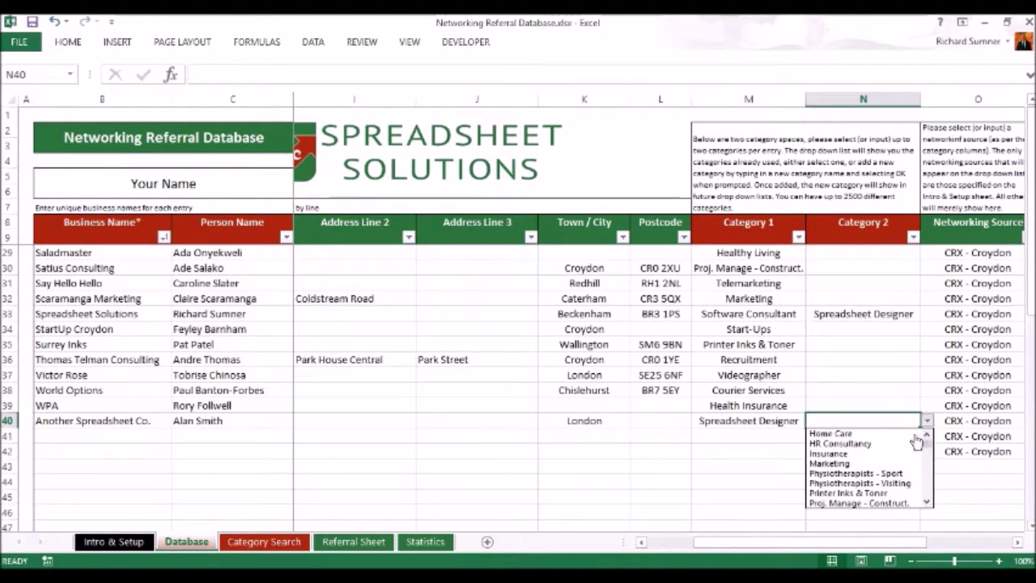
left_click(927, 420)
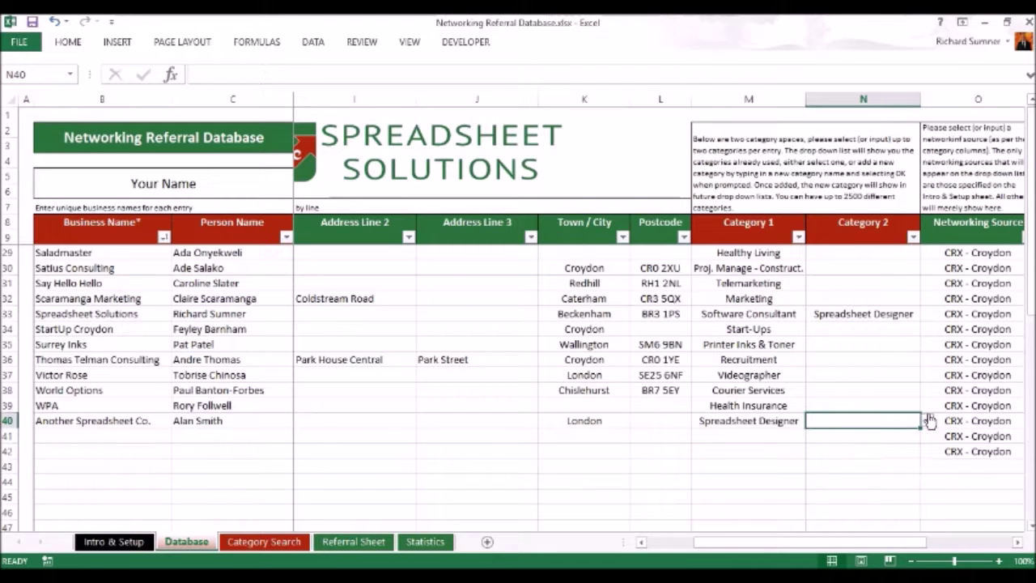
left_click(747, 433)
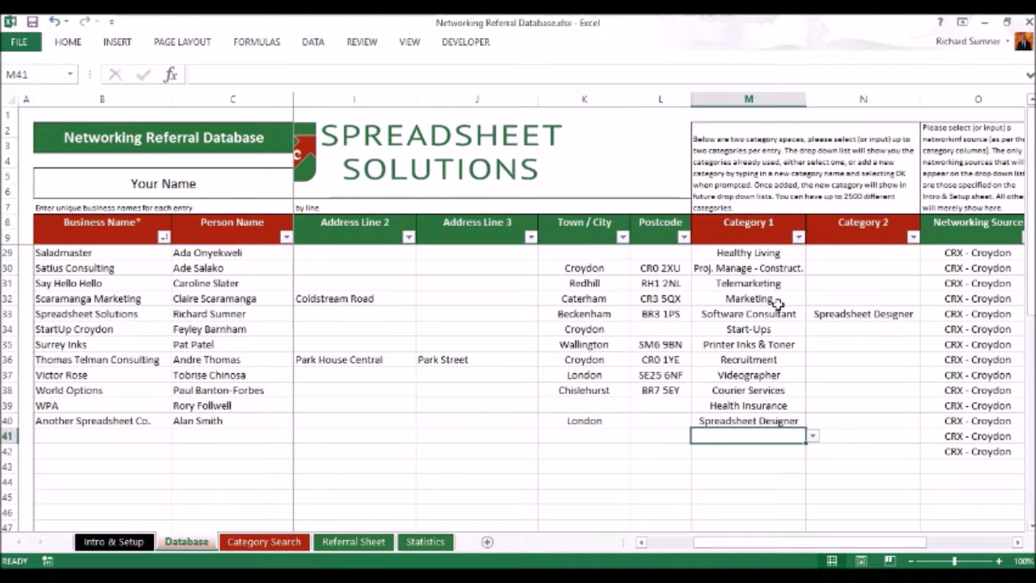
Delete the CRX - Croydon networking source in rows 40, 41 and 42.
left_click(952, 420)
key("Delete")
key("Down")
key("Delete")
key("Down")
key("Delete")
key("Down")
key("Up")
key("Up")
key("Up")
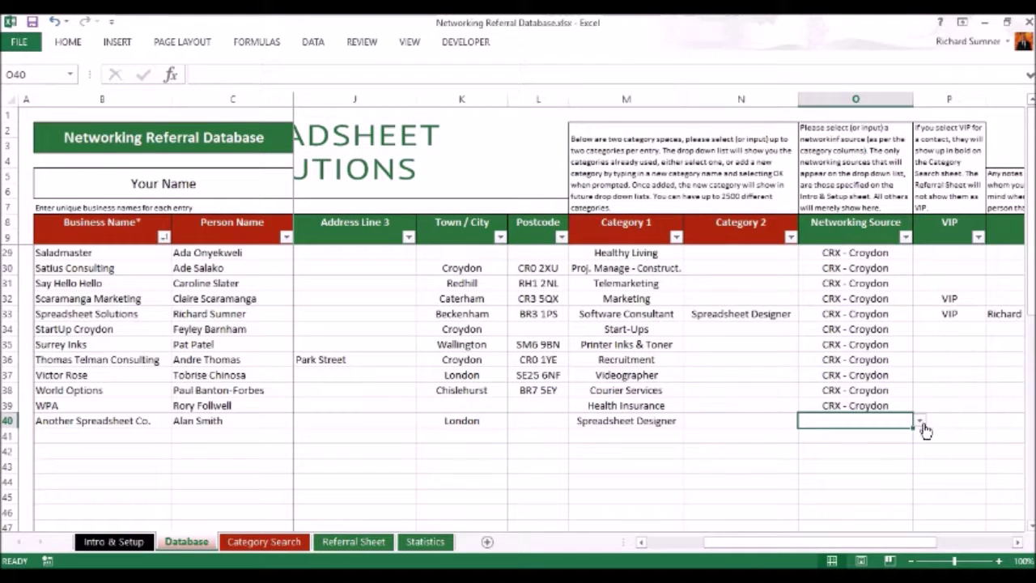
Enter New Event as row 40's networking source and accept the not-on-list warning.
left_click(920, 422)
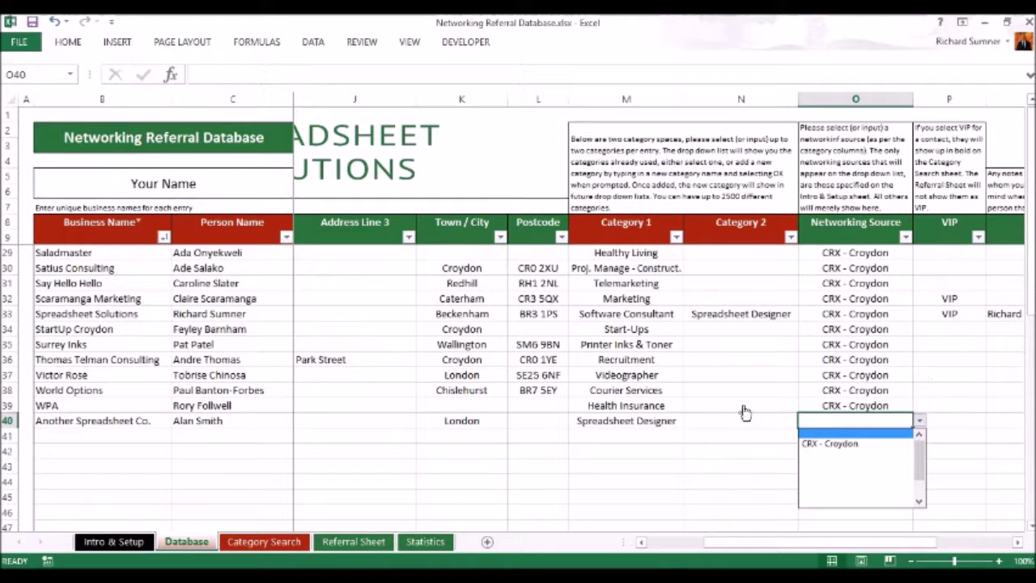
left_click(936, 402)
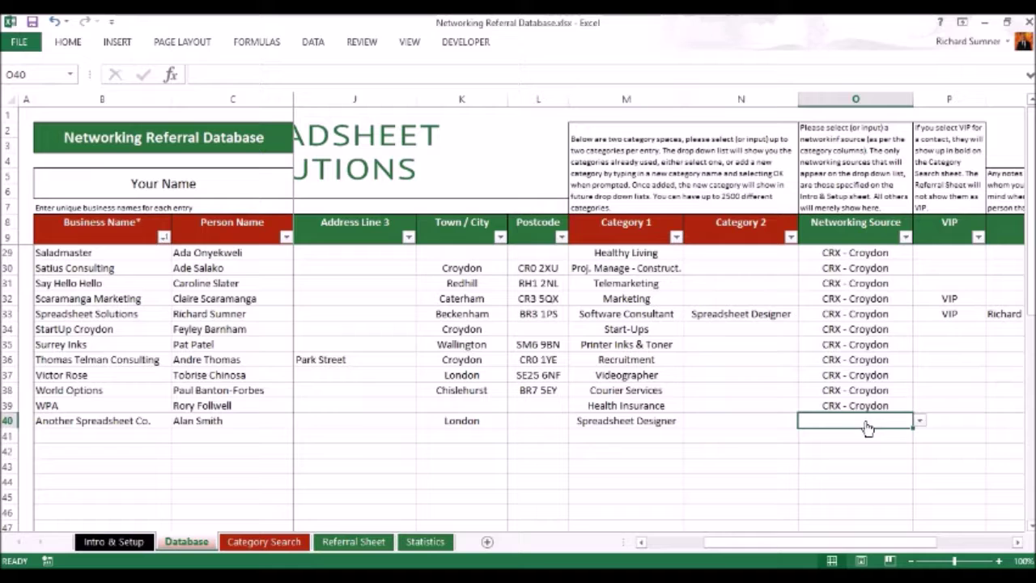
type("New Event")
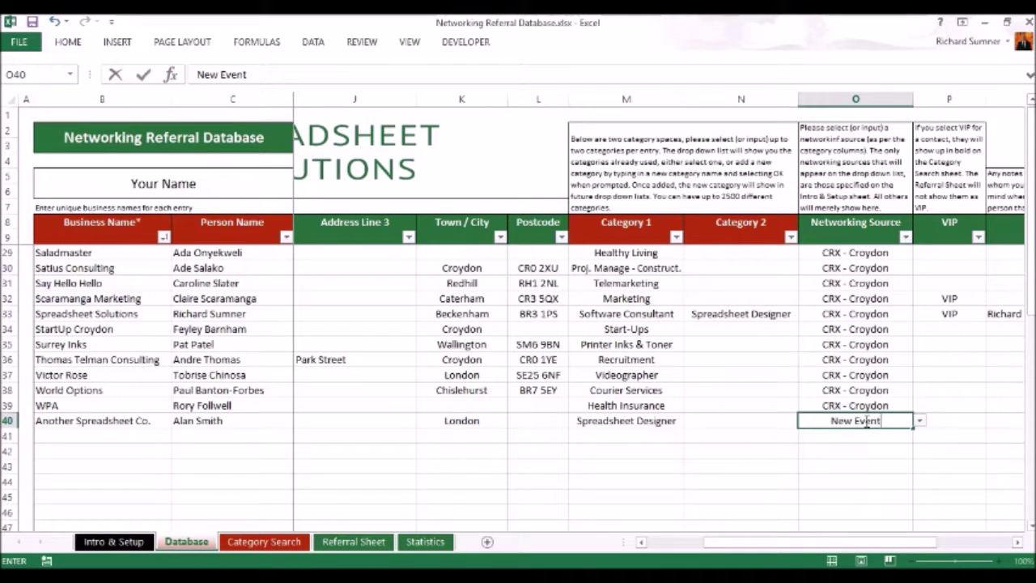
key("Return")
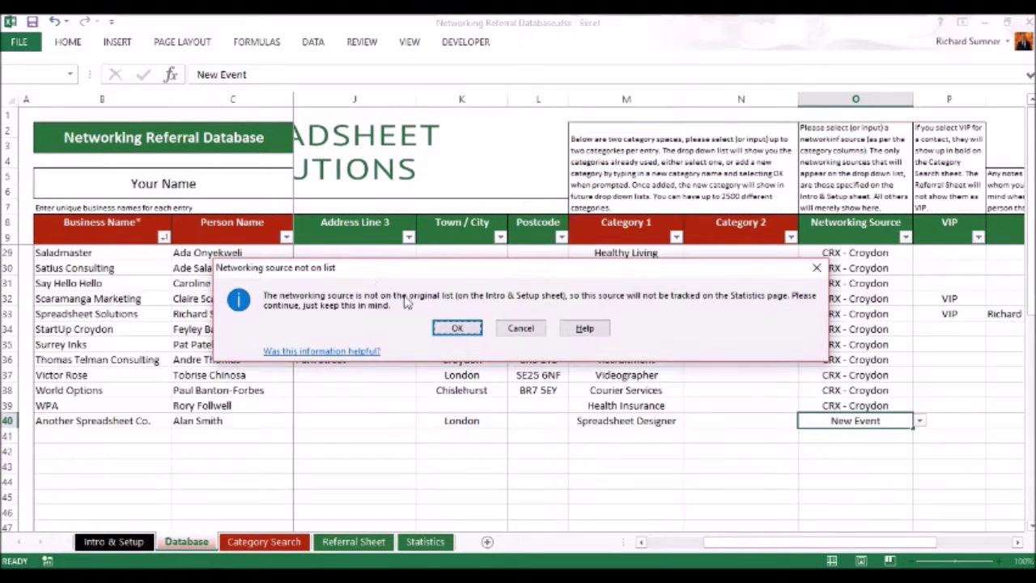
left_click(457, 328)
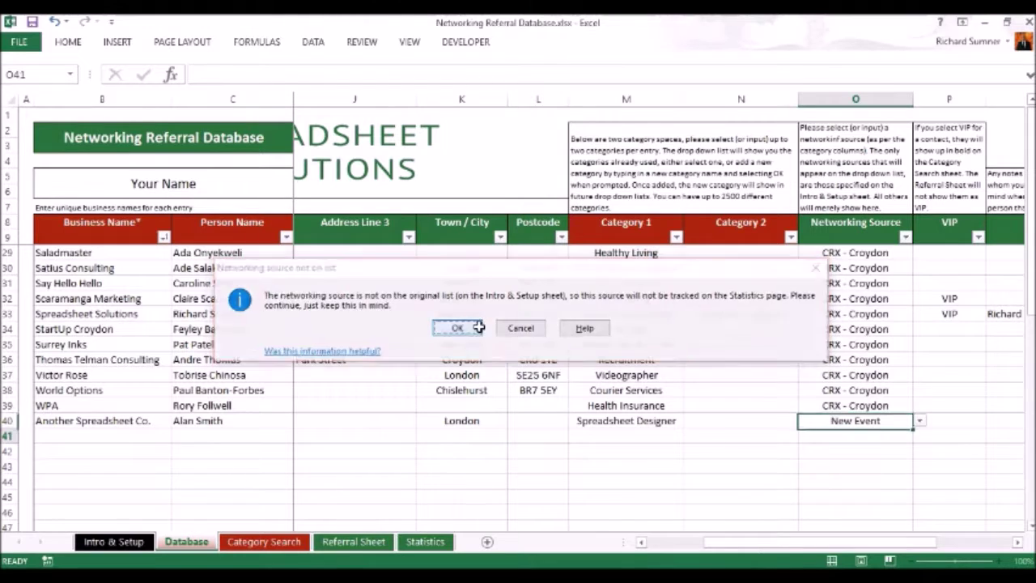
left_click_drag(890, 548, 928, 549)
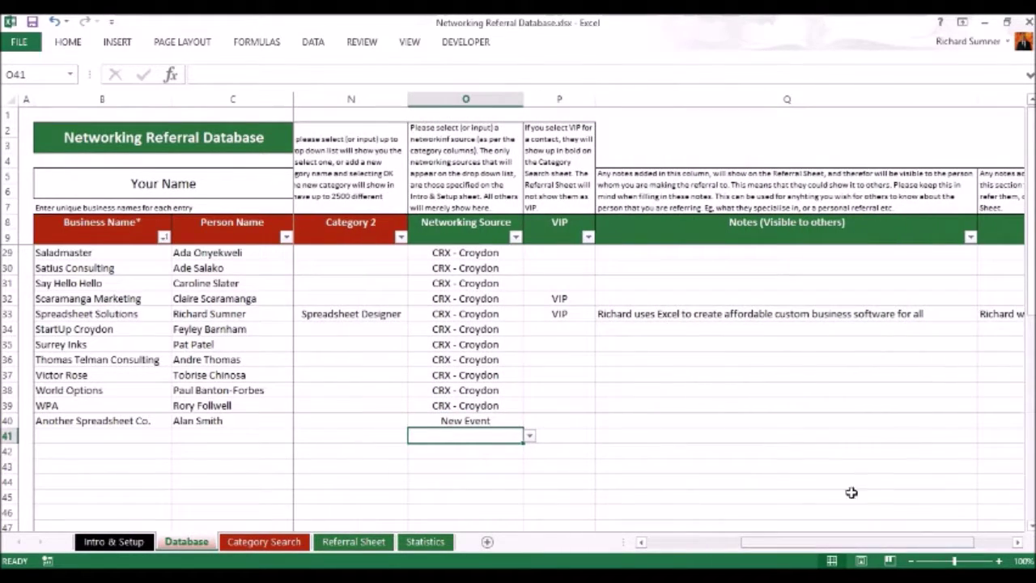
left_click(567, 420)
left_click(602, 422)
left_click(600, 423)
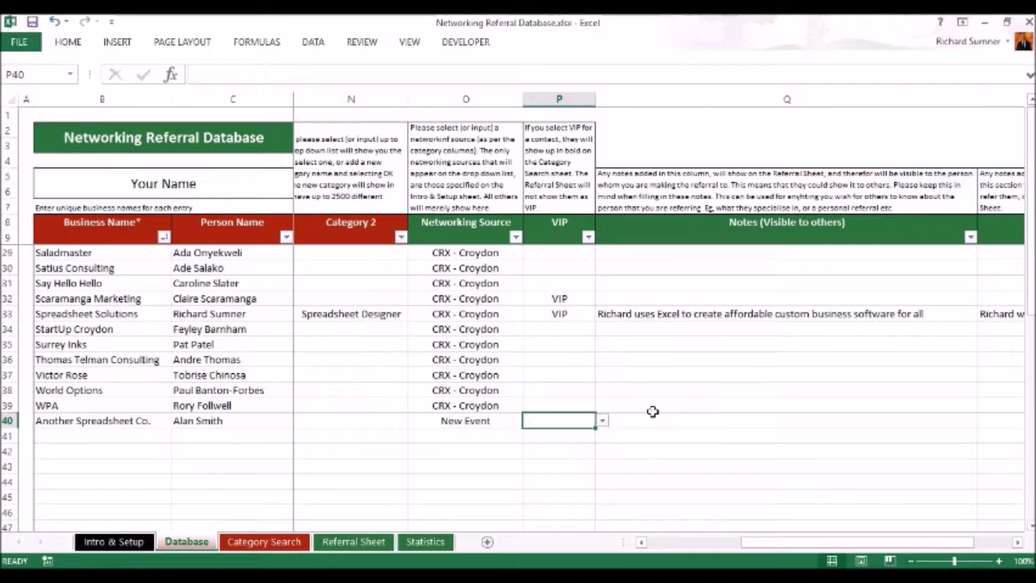
scroll(621, 367, "up", 3)
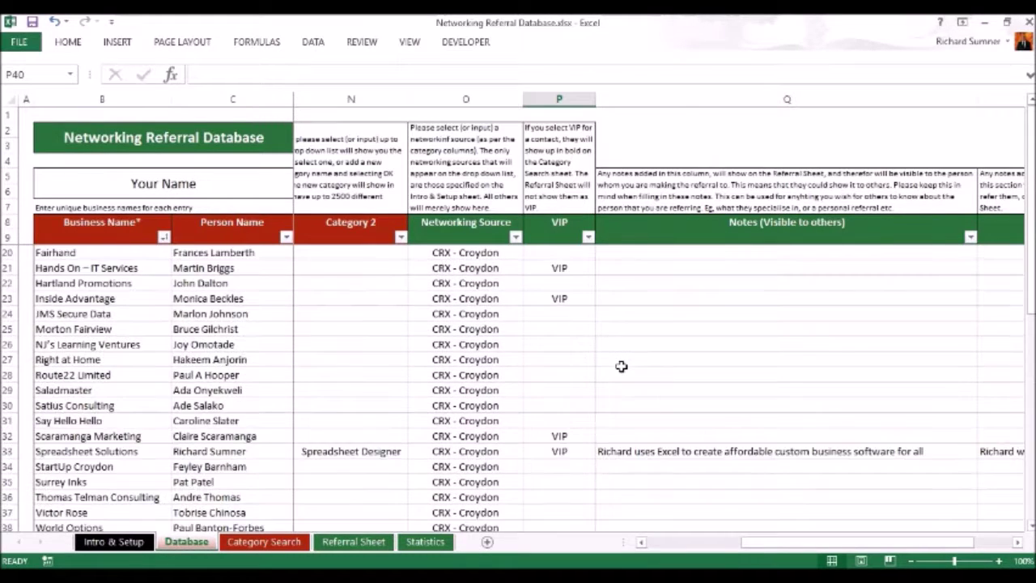
scroll(620, 367, "up", 3)
scroll(621, 366, "down", 5)
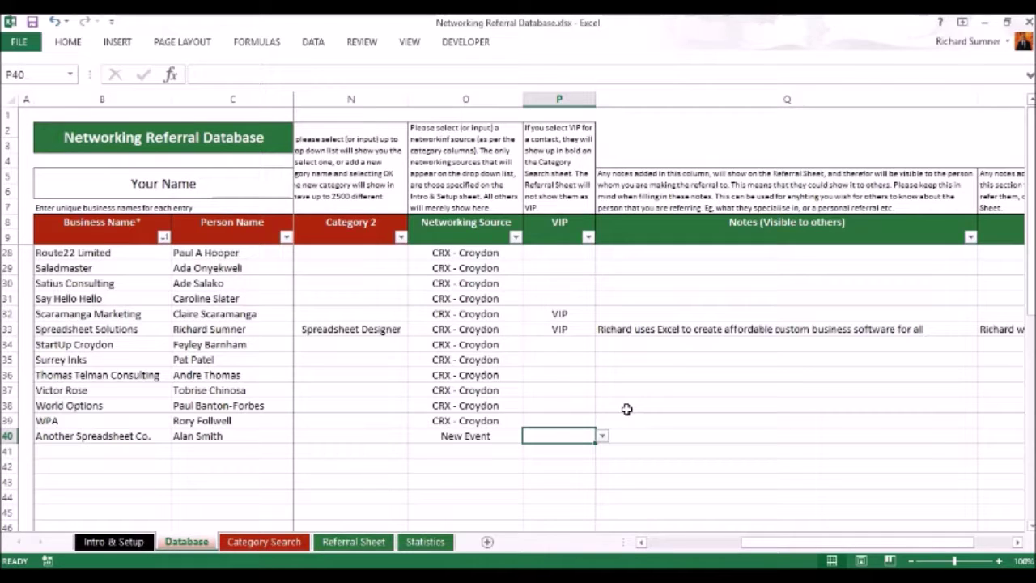
left_click(676, 441)
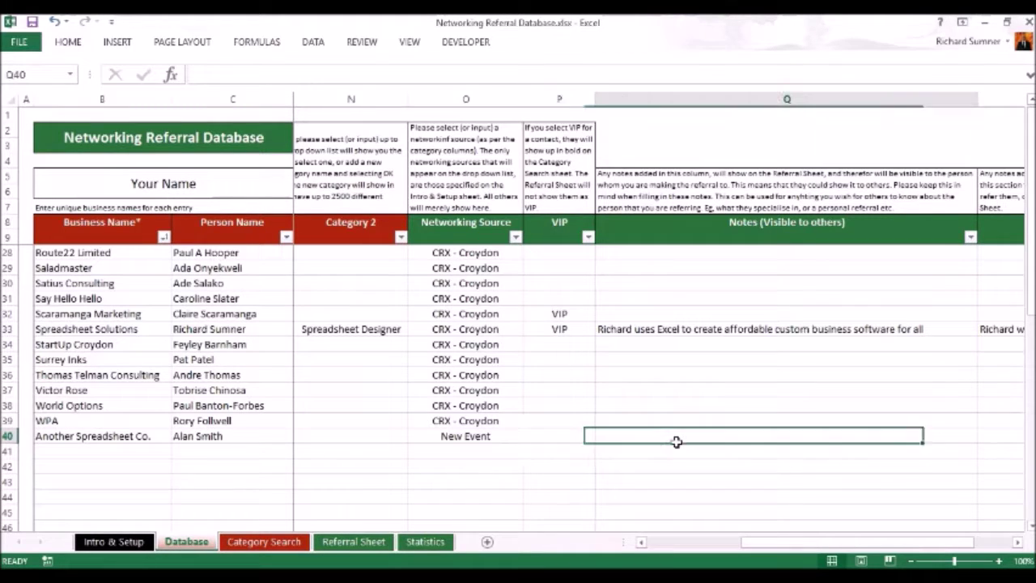
left_click_drag(865, 546, 885, 547)
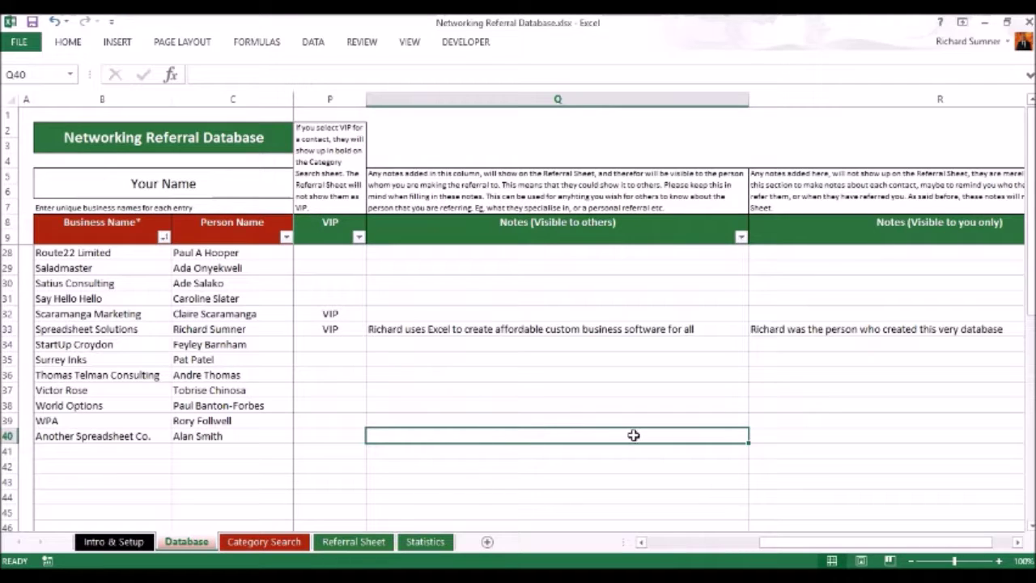
left_click(788, 433)
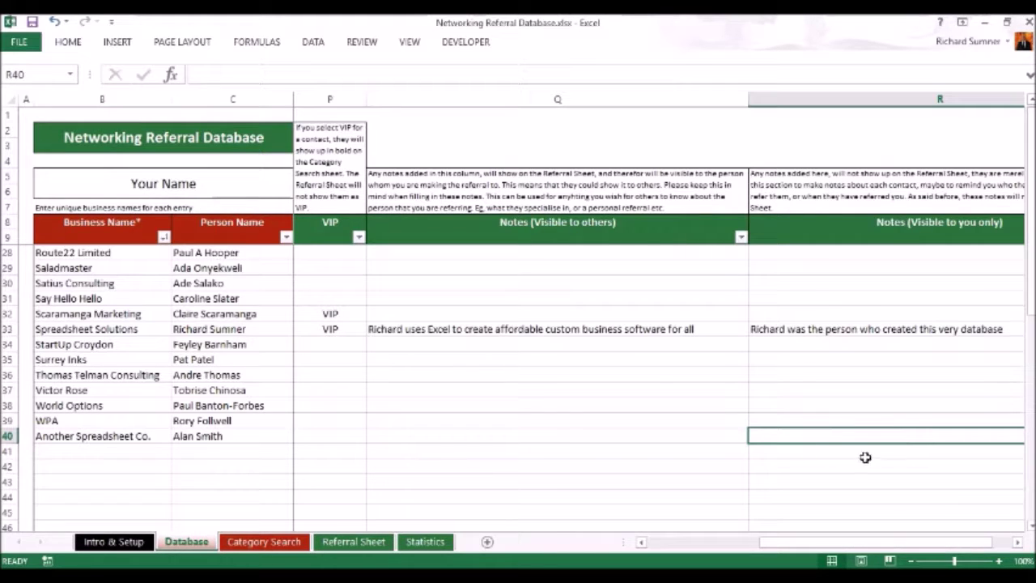
key("Left")
key("Left")
key("Left")
key("Left")
key("Left")
key("Left")
key("Left")
key("Left")
key("Left")
key("Left")
key("Left")
key("Left")
key("Left")
key("Left")
key("Left")
key("Left")
key("Left")
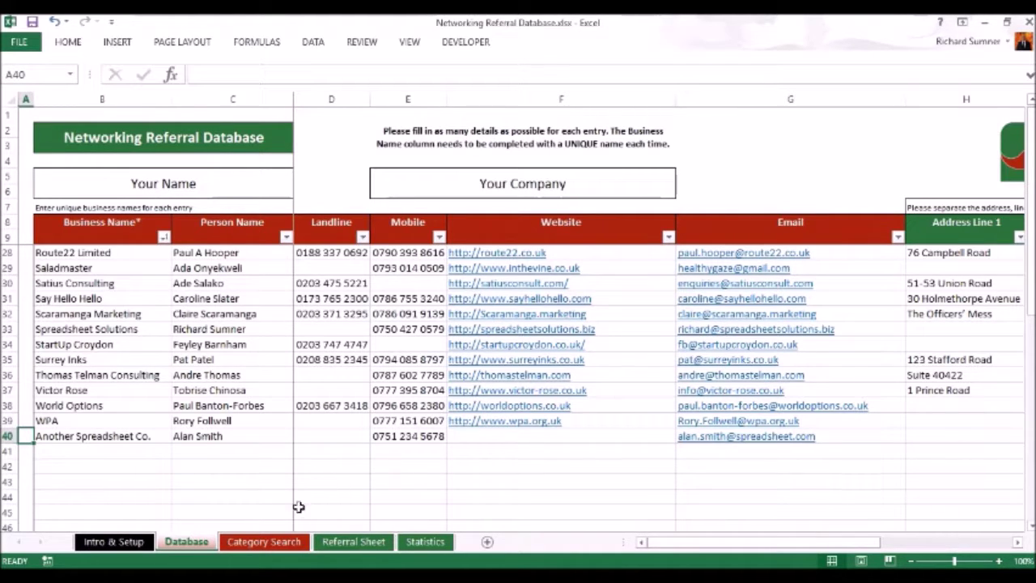
left_click(285, 548)
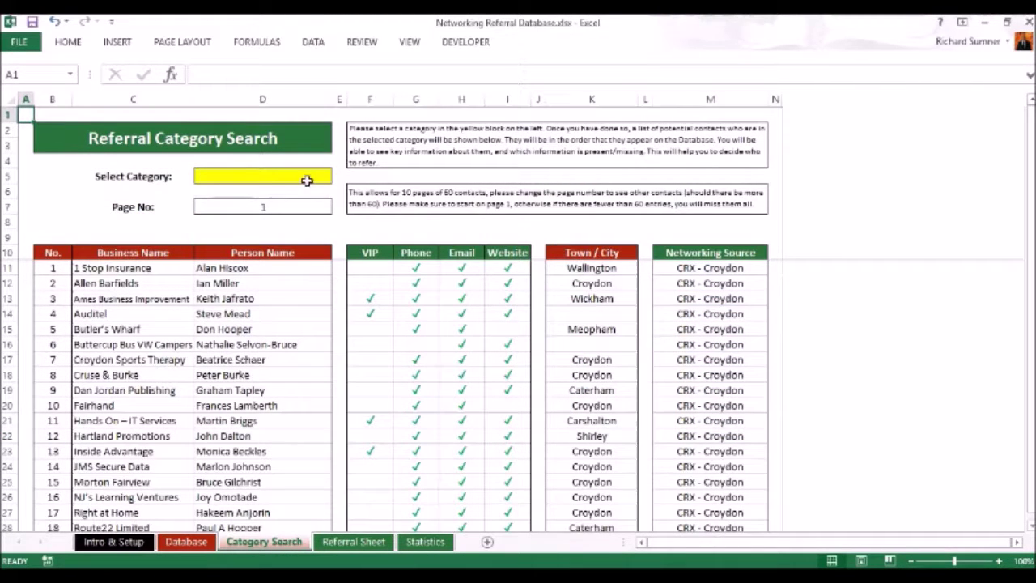
left_click(257, 175)
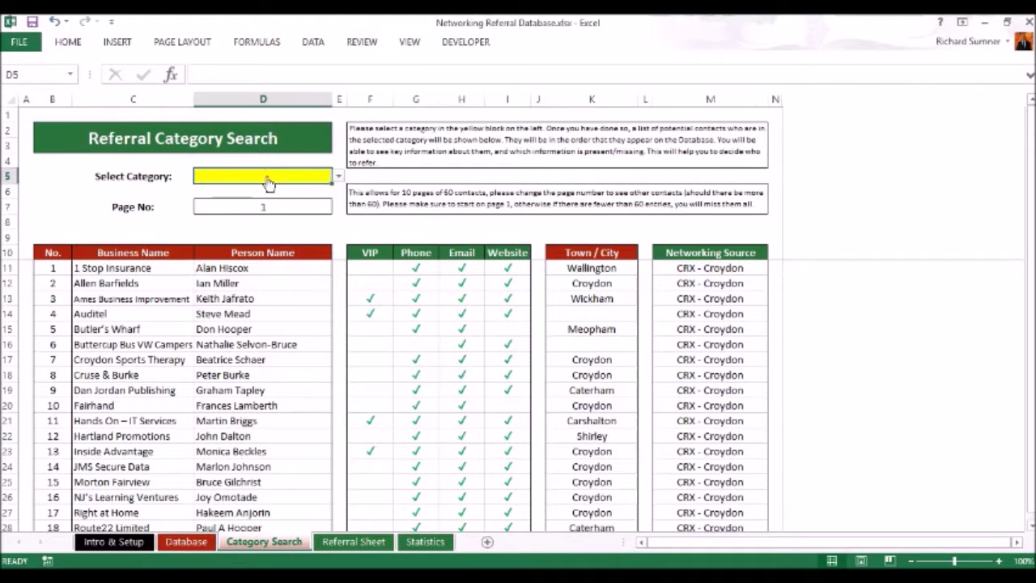
left_click(338, 176)
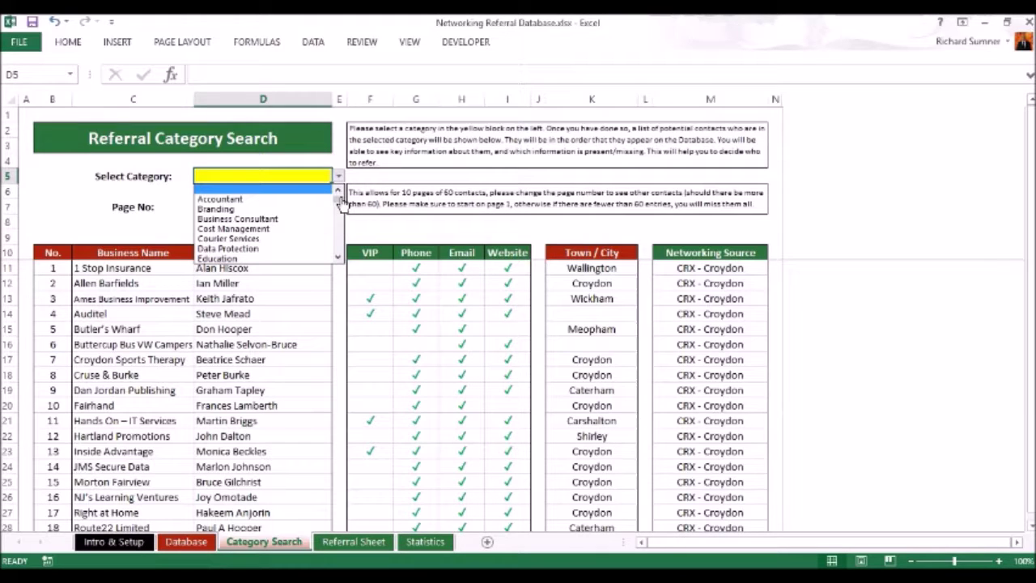
left_click(338, 257)
left_click_drag(338, 258, 337, 256)
left_click(317, 240)
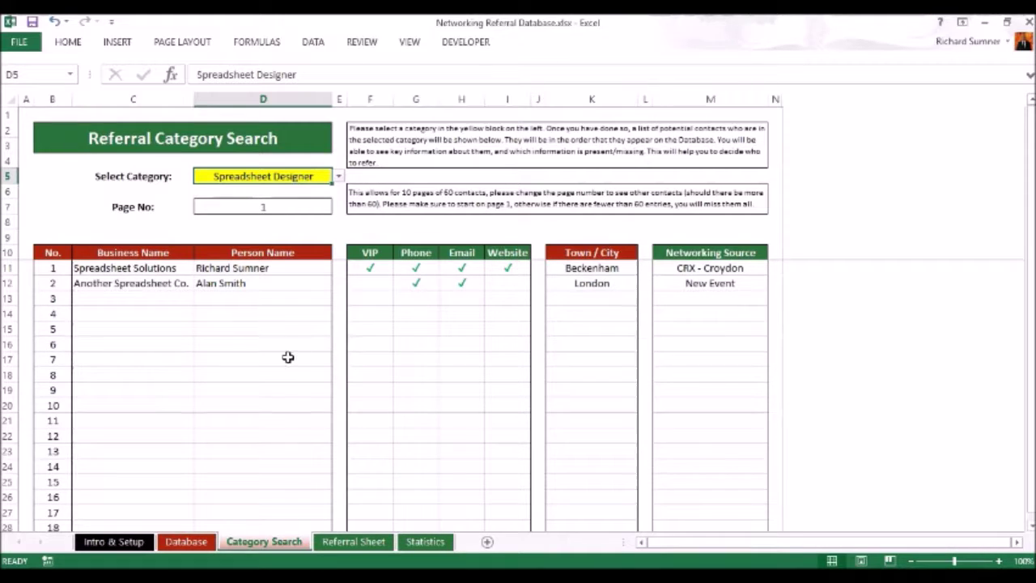
scroll(283, 359, "down", 11)
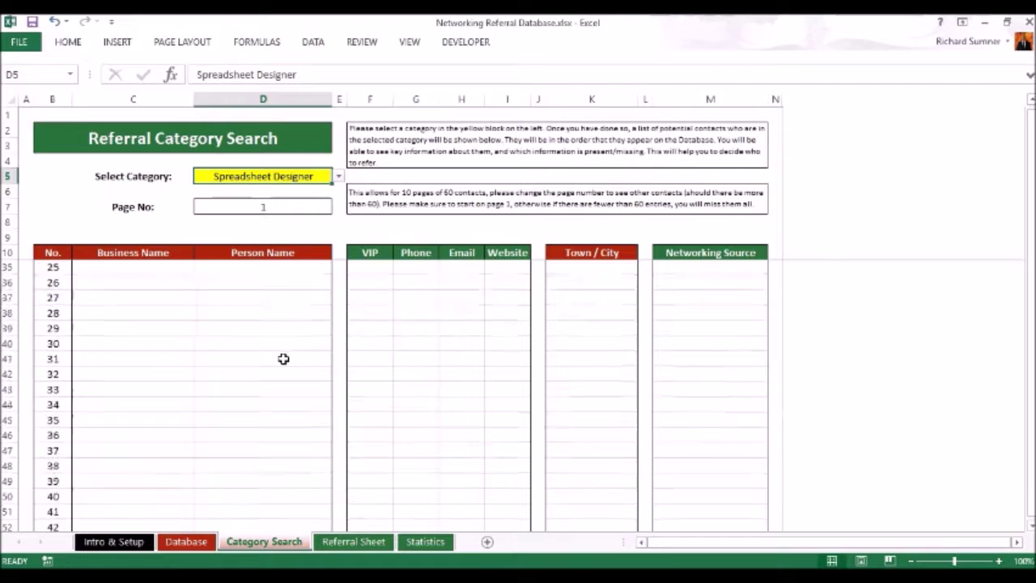
scroll(283, 358, "down", 1)
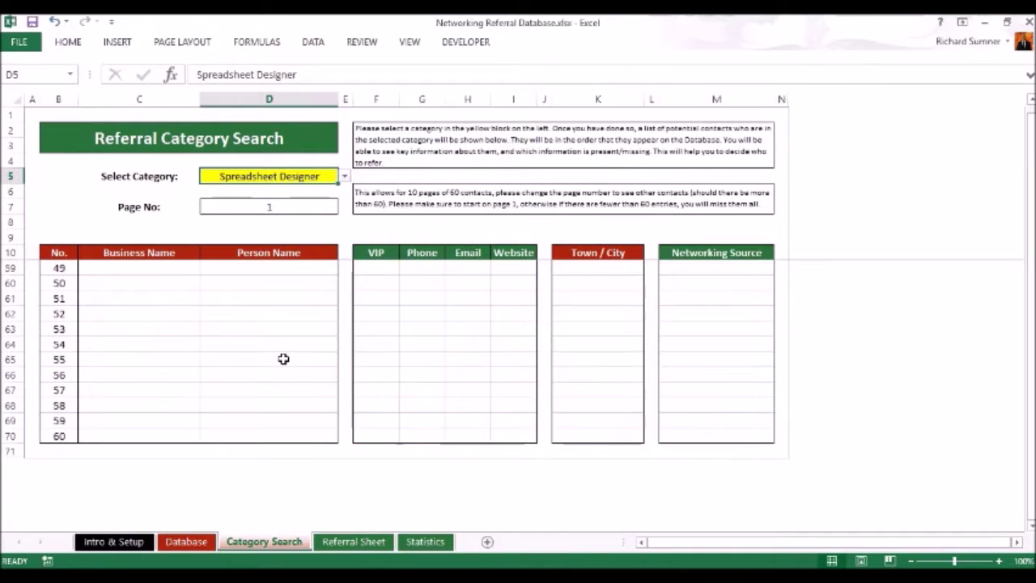
scroll(283, 358, "up", 11)
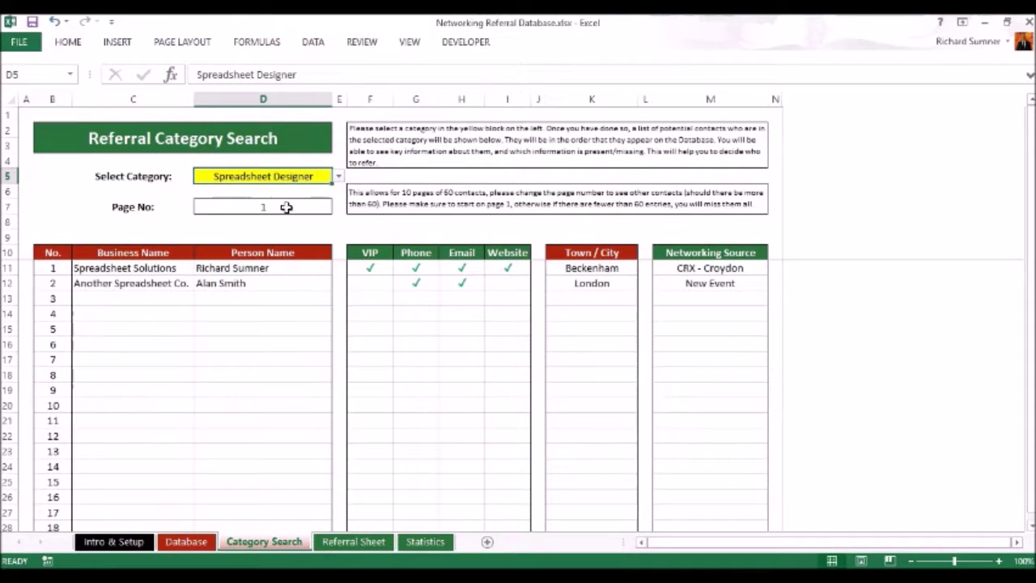
left_click(288, 210)
left_click(339, 208)
left_click(315, 233)
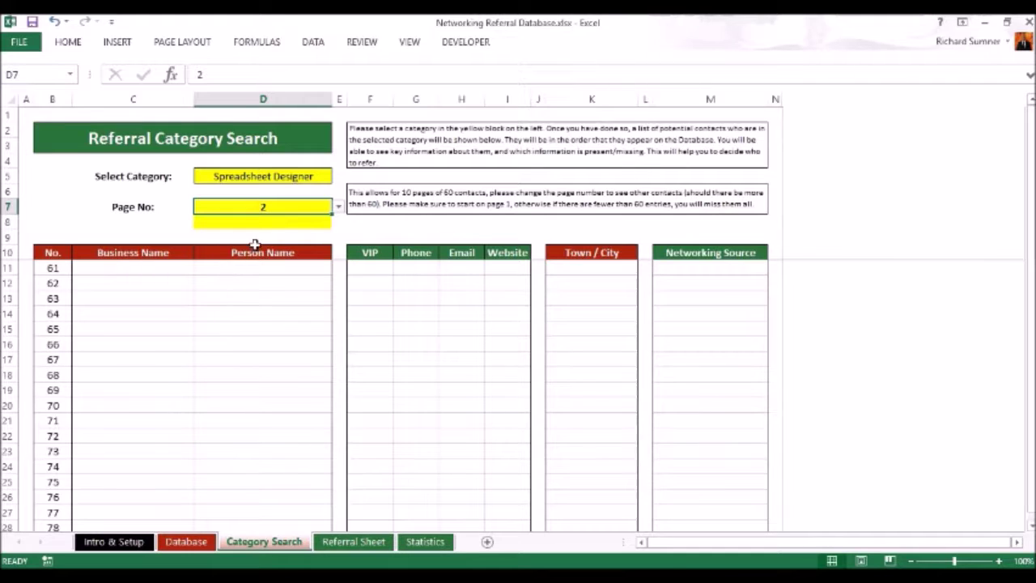
left_click(338, 208)
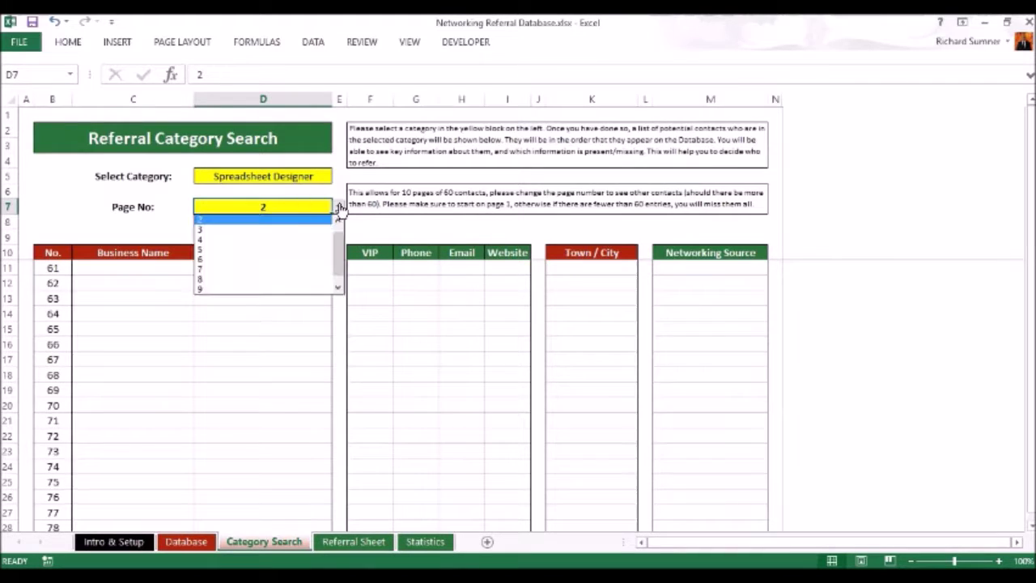
scroll(309, 224, "up", 1)
left_click(311, 221)
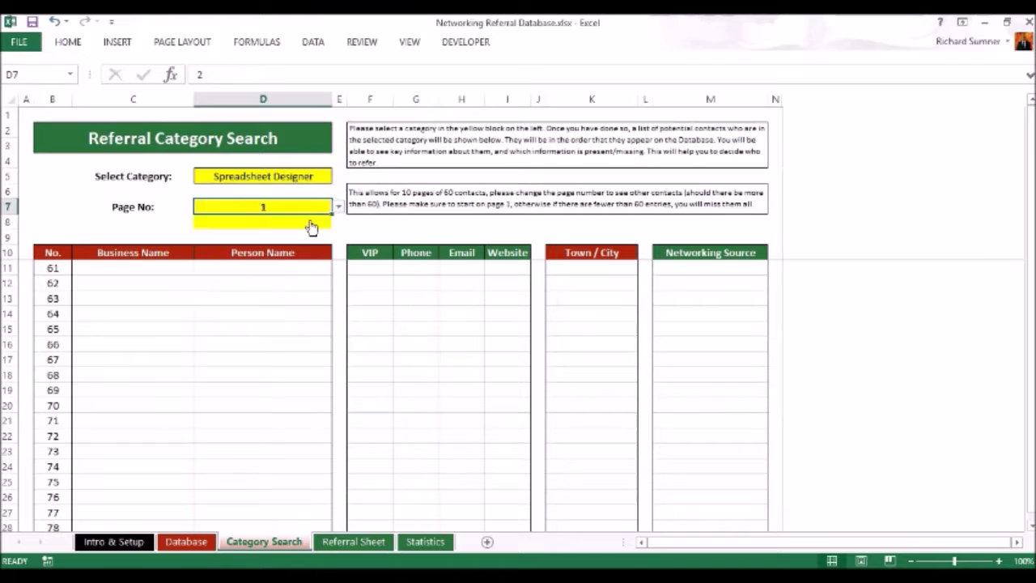
left_click(29, 116)
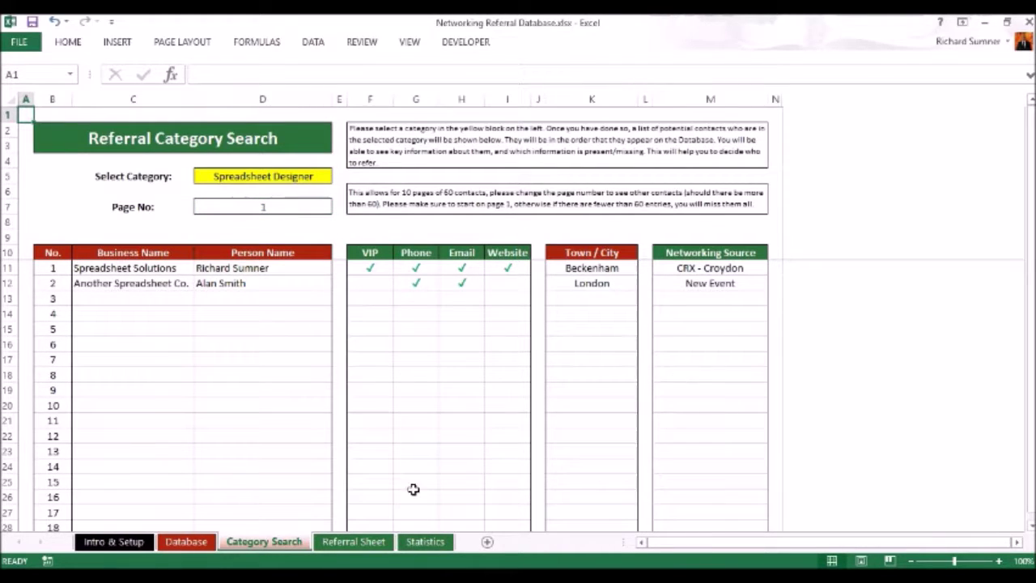
Look over the Intro & Setup and Category Search sheets, returning to the Referral Sheet.
left_click(362, 546)
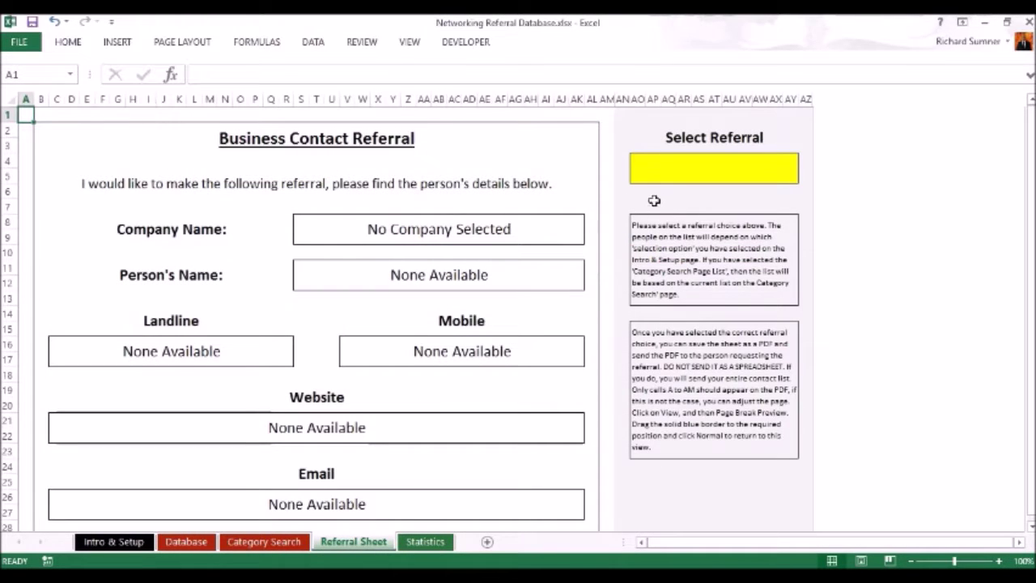
left_click(113, 542)
scroll(278, 419, "down", 6)
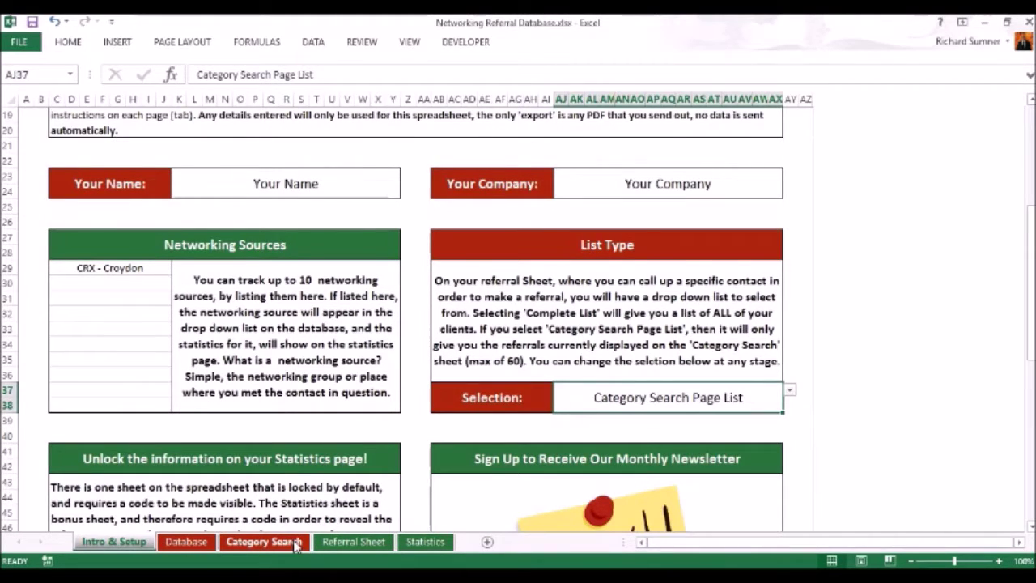
left_click(264, 542)
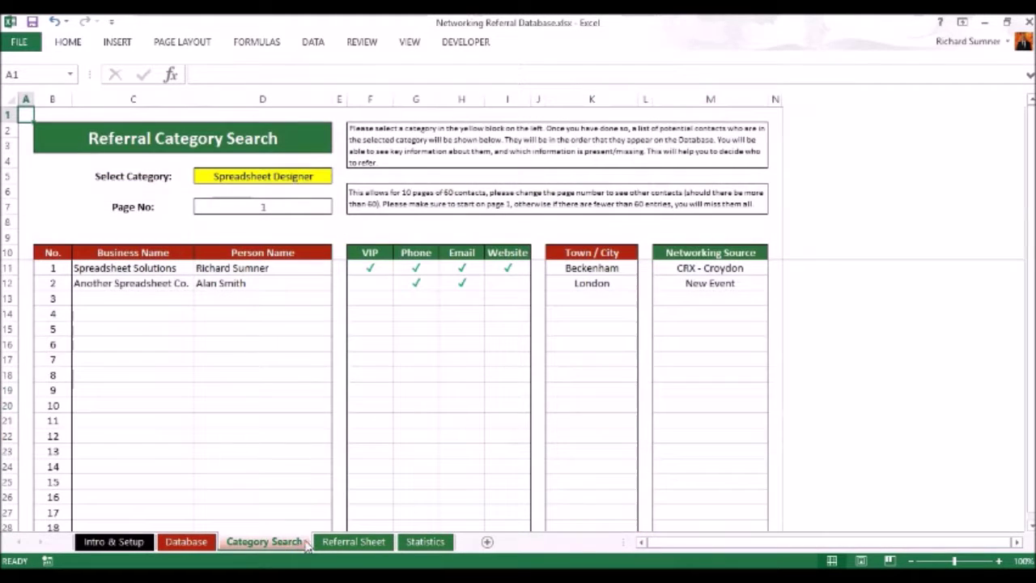
left_click(363, 541)
Choose Spreadsheet Solutions in the Select Referral dropdown at AO4 and review the filled form.
left_click(757, 165)
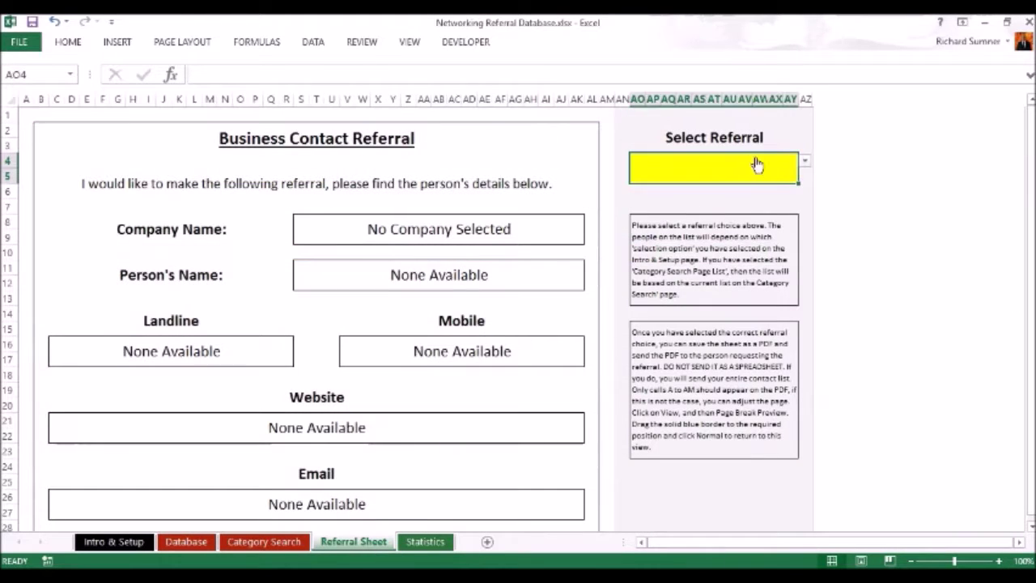
left_click(804, 161)
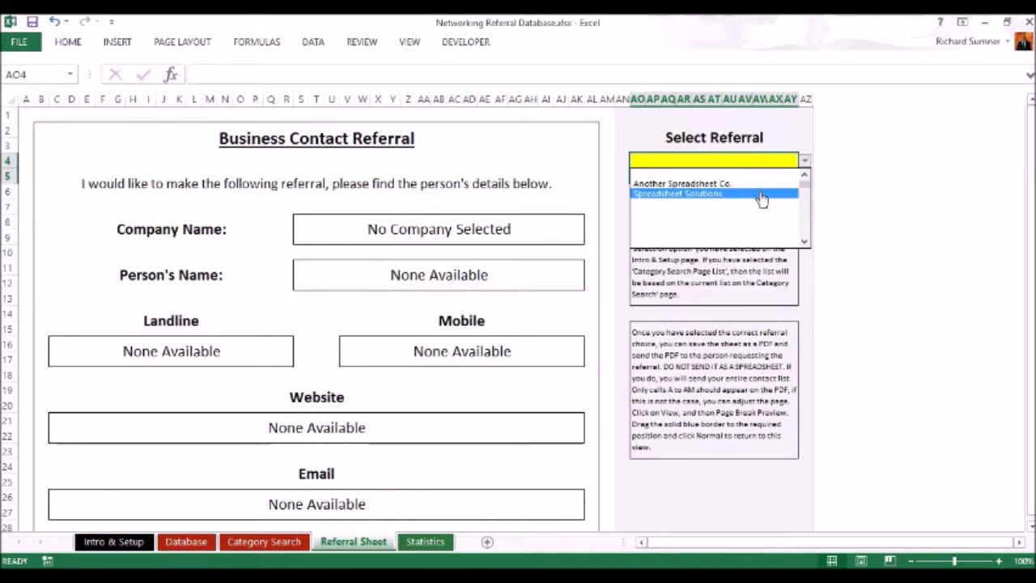
left_click(761, 195)
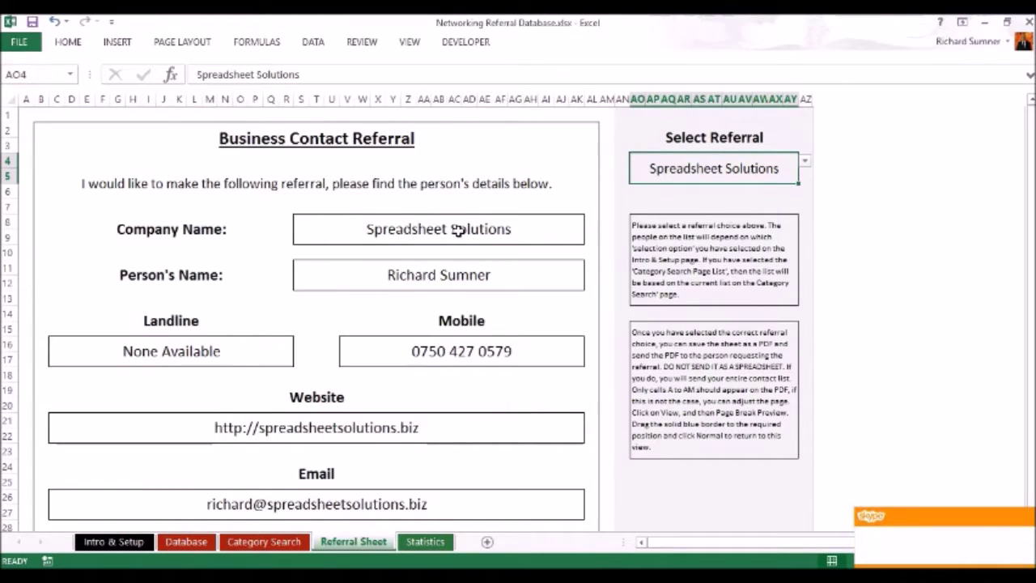
scroll(458, 231, "down", 2)
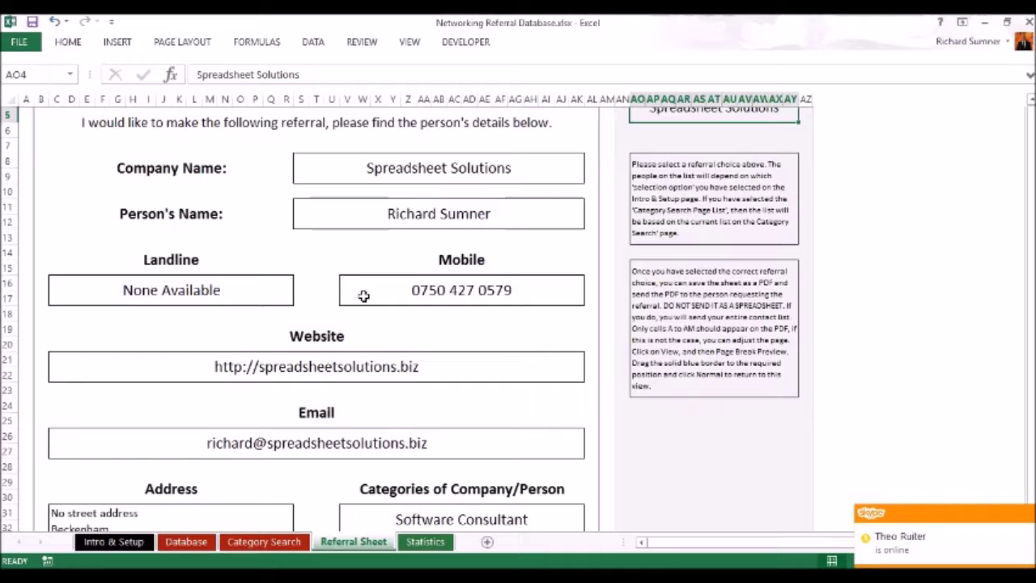
scroll(421, 296, "down", 5)
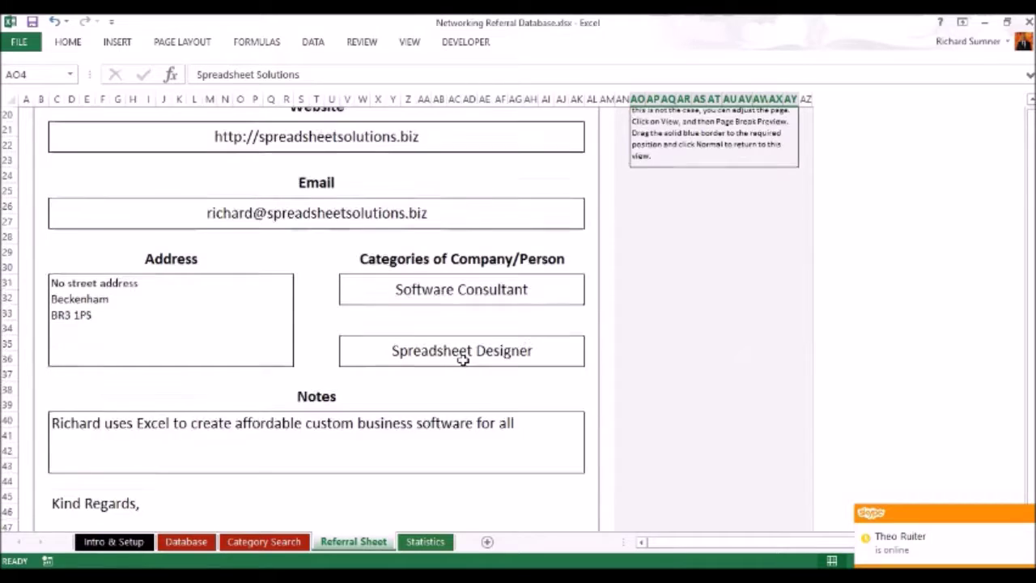
scroll(463, 357, "down", 1)
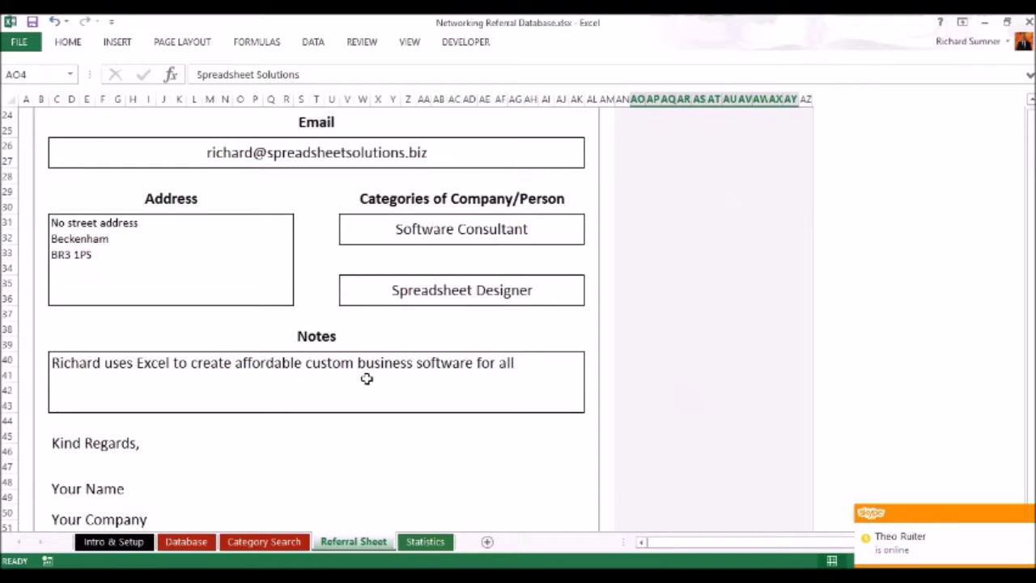
scroll(426, 375, "down", 2)
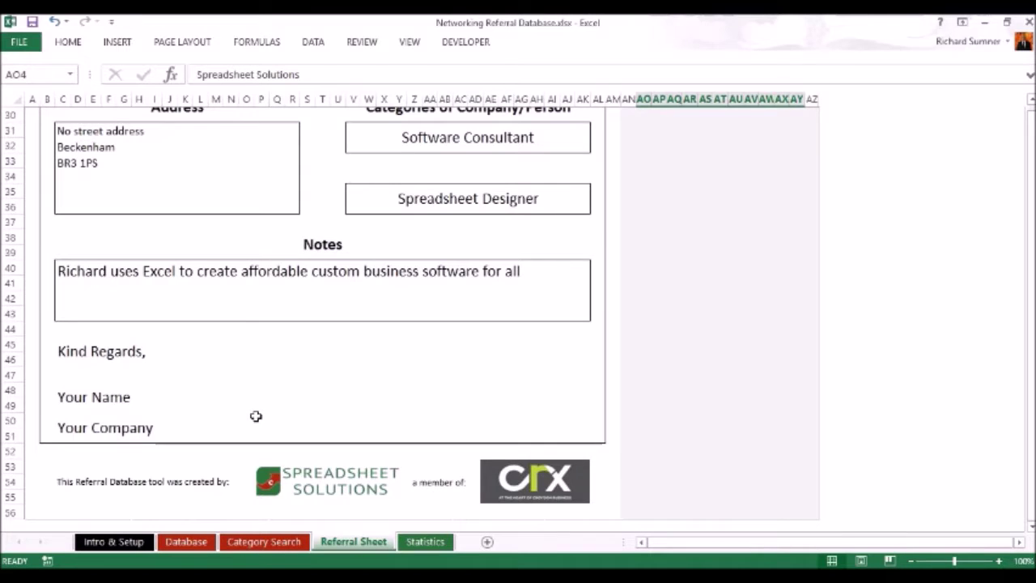
scroll(255, 416, "up", 10)
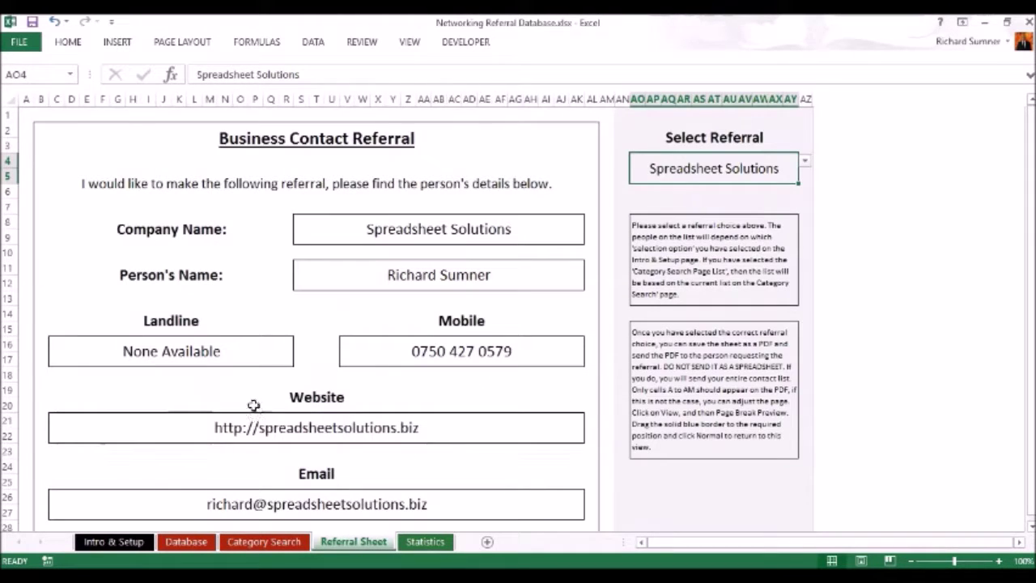
Save the referral sheet to the Desktop as PDF 'Networking Referral Database.pdf'.
left_click(30, 45)
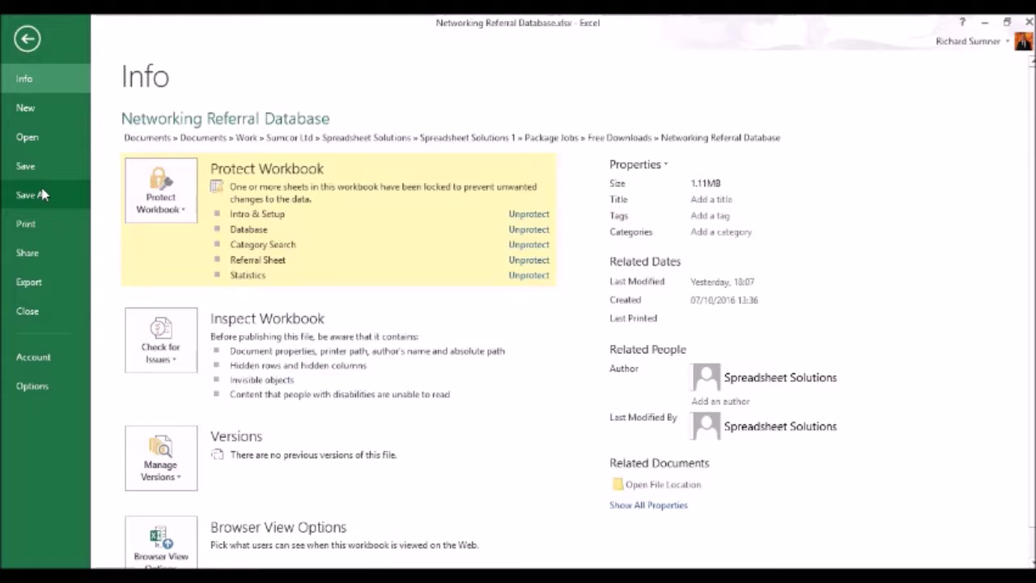
left_click(42, 194)
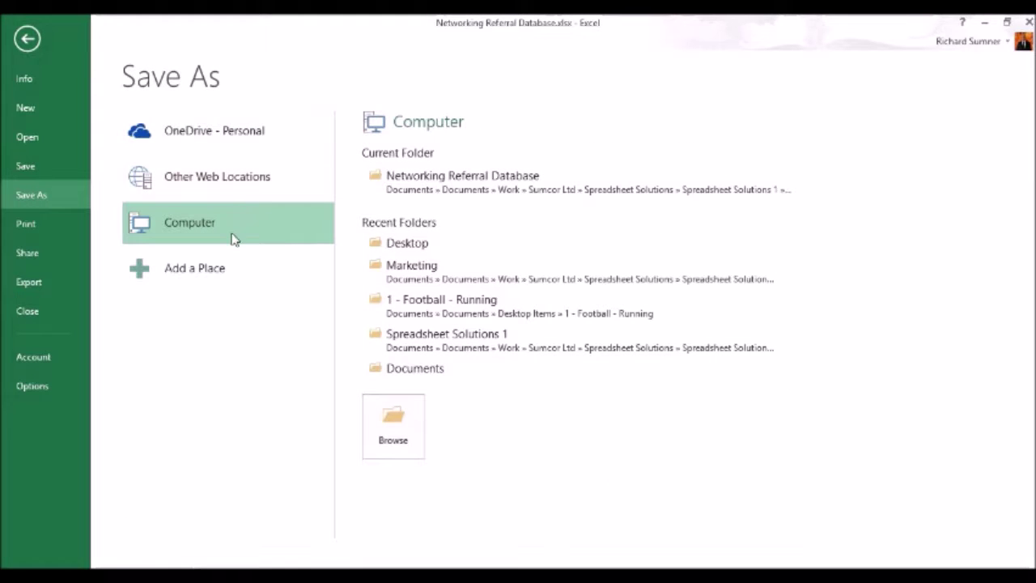
left_click(399, 243)
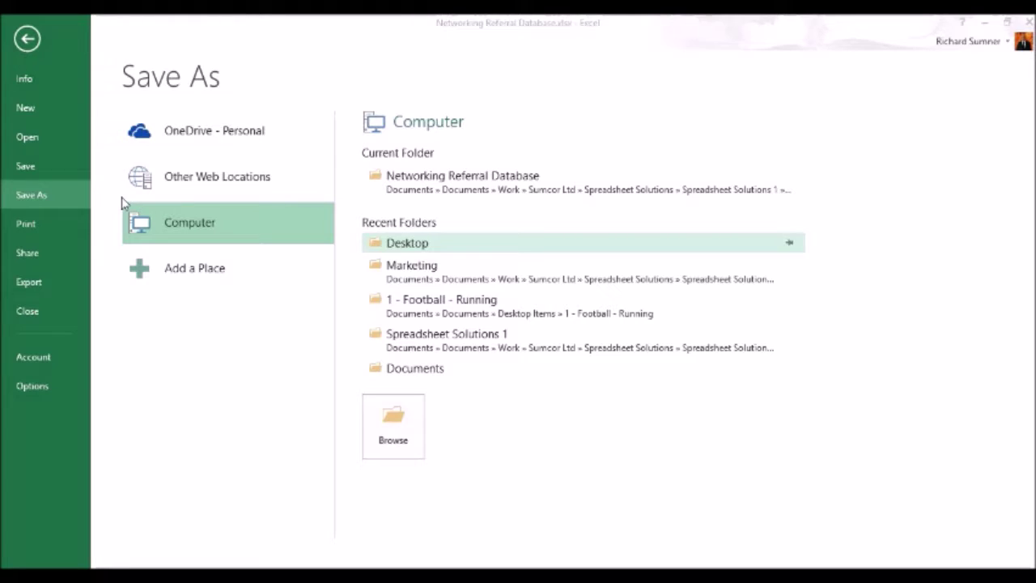
scroll(119, 194, "up", 3)
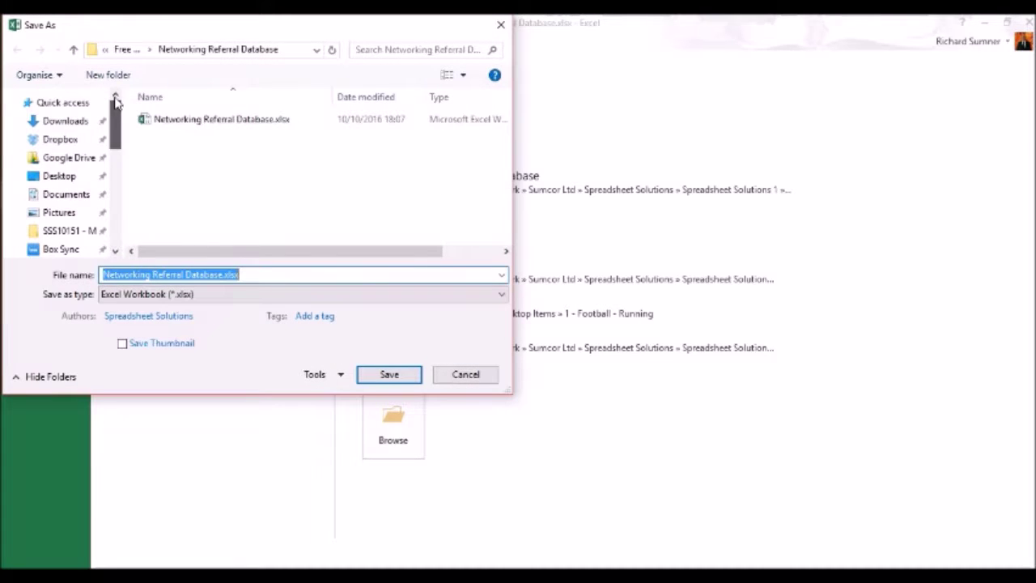
left_click(68, 176)
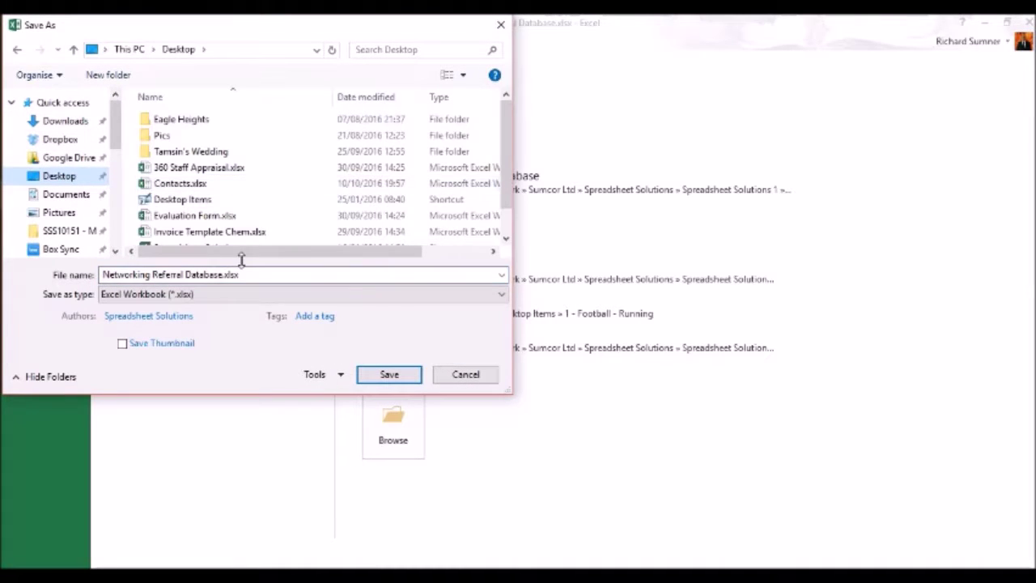
left_click(385, 295)
scroll(386, 295, "down", 2)
left_click(379, 296)
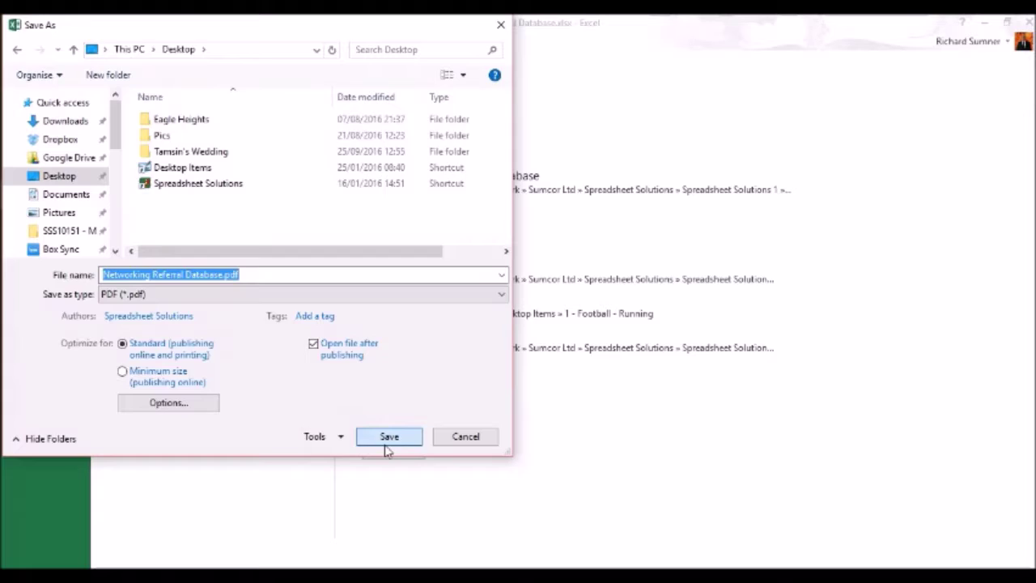
left_click(387, 441)
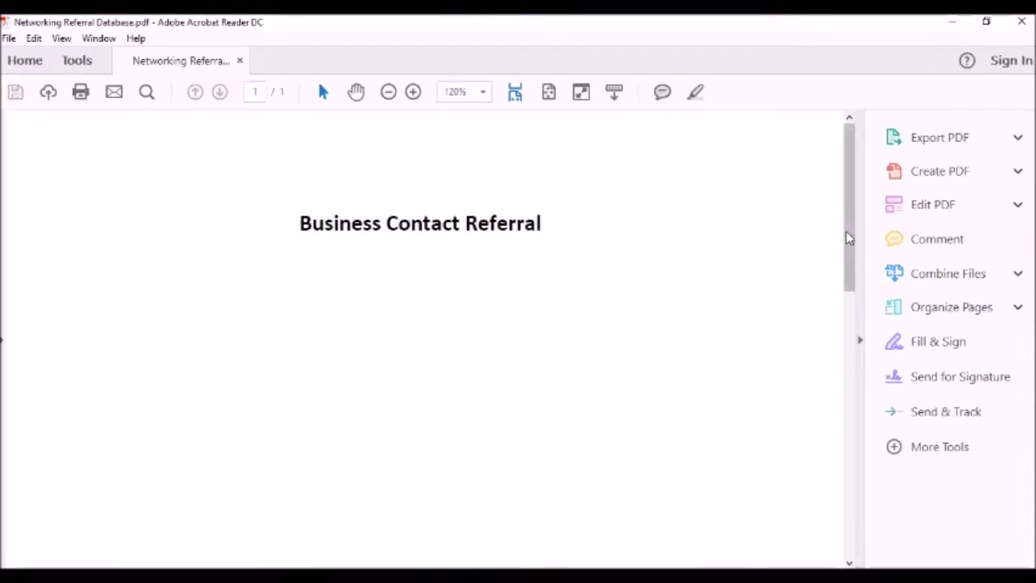
Scroll through the exported PDF's contact fields in Acrobat Reader, then close it.
left_click_drag(850, 212, 884, 196)
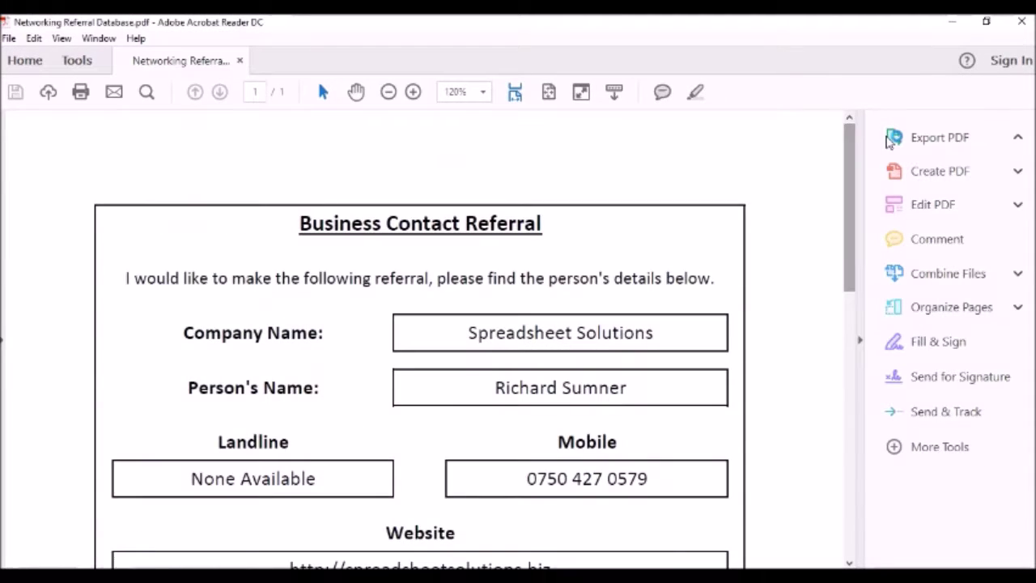
left_click_drag(855, 186, 881, 198)
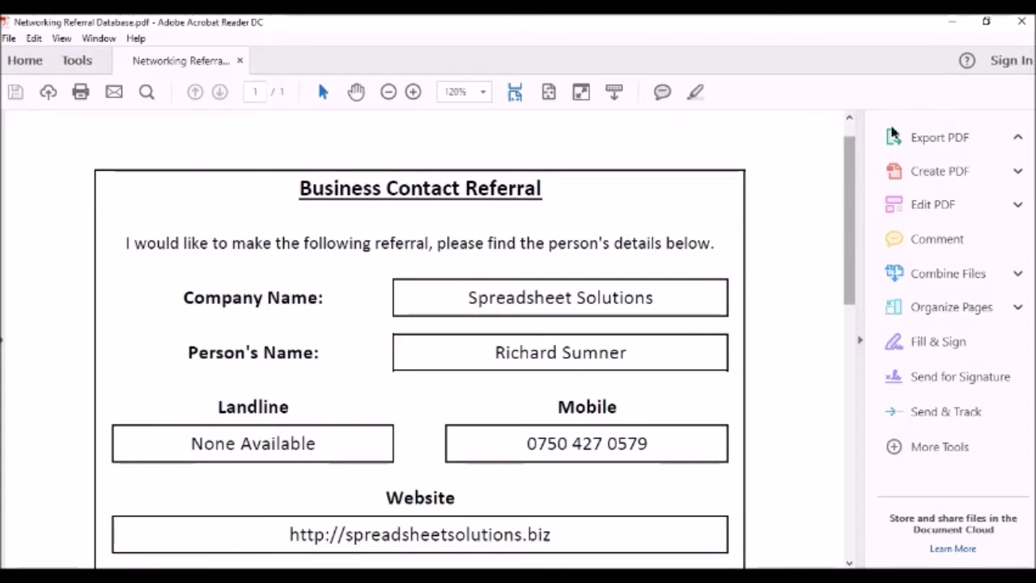
left_click(1022, 22)
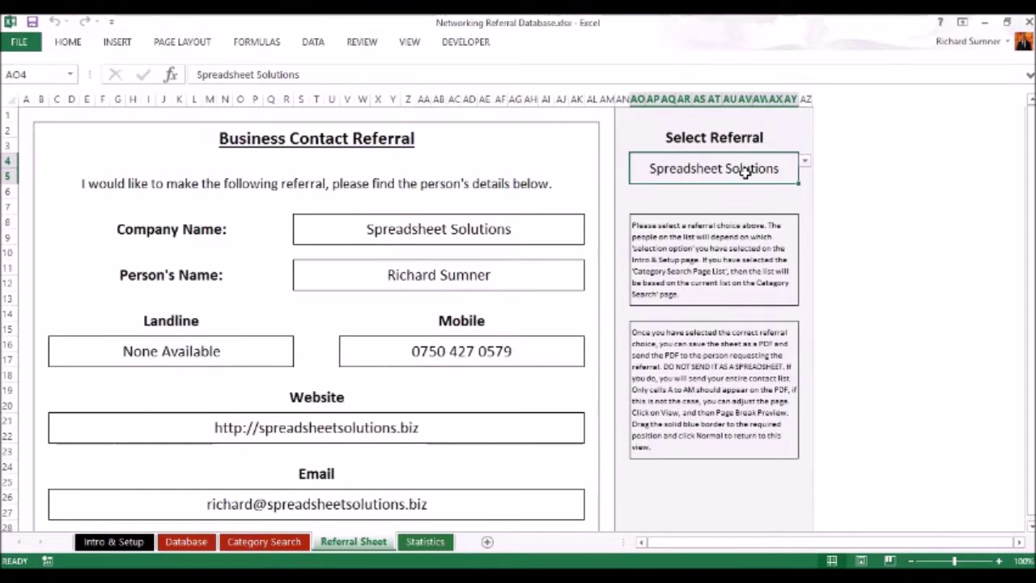
Clear the chosen referral on Referral Sheet and the category on Category Search.
key("Delete")
key("Left")
key("Left")
key("Left")
key("Left")
key("Left")
key("Left")
key("Left")
key("Left")
key("Left")
key("Left")
key("Left")
key("Left")
key("Left")
key("Left")
key("Left")
key("Left")
key("Left")
key("Left")
key("Left")
key("Left")
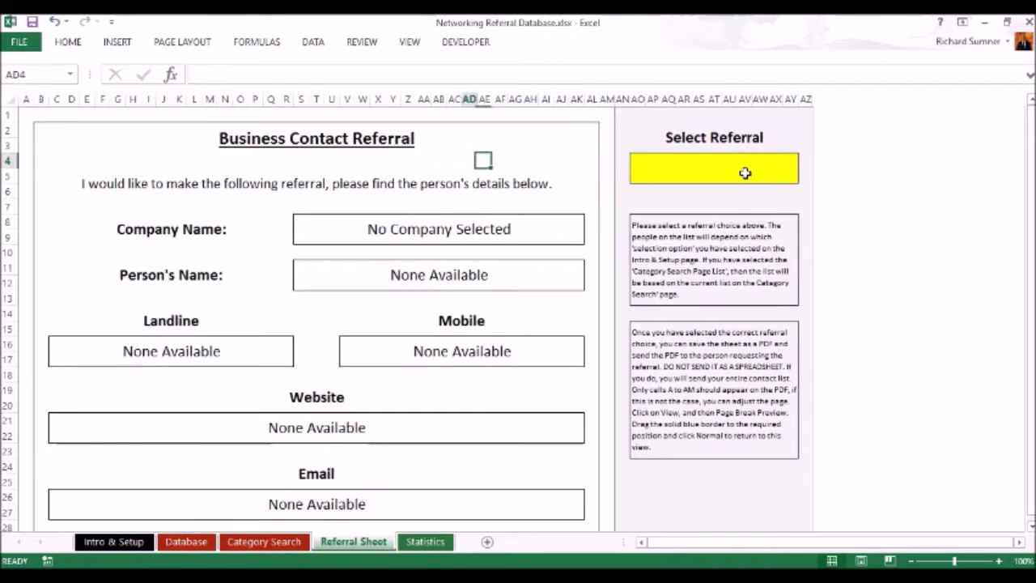
key("Up")
key("Up")
key("Up")
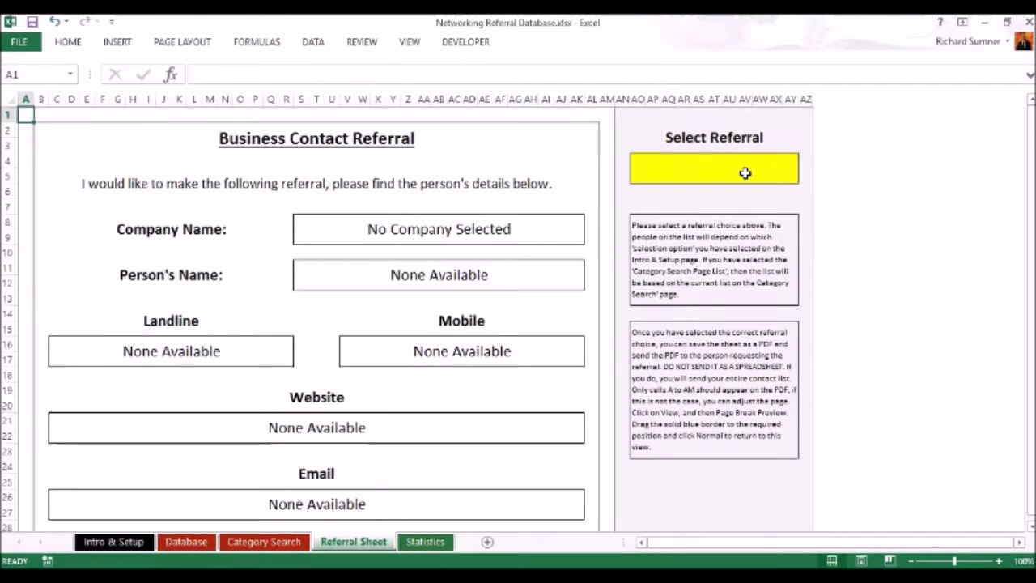
left_click(291, 541)
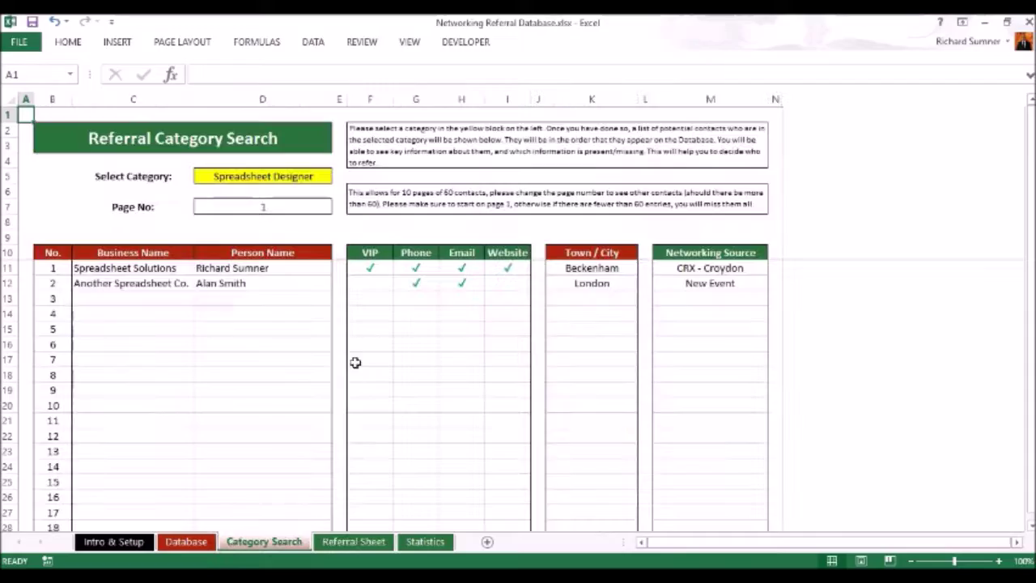
left_click(294, 178)
key("Delete")
key("ctrl+Home")
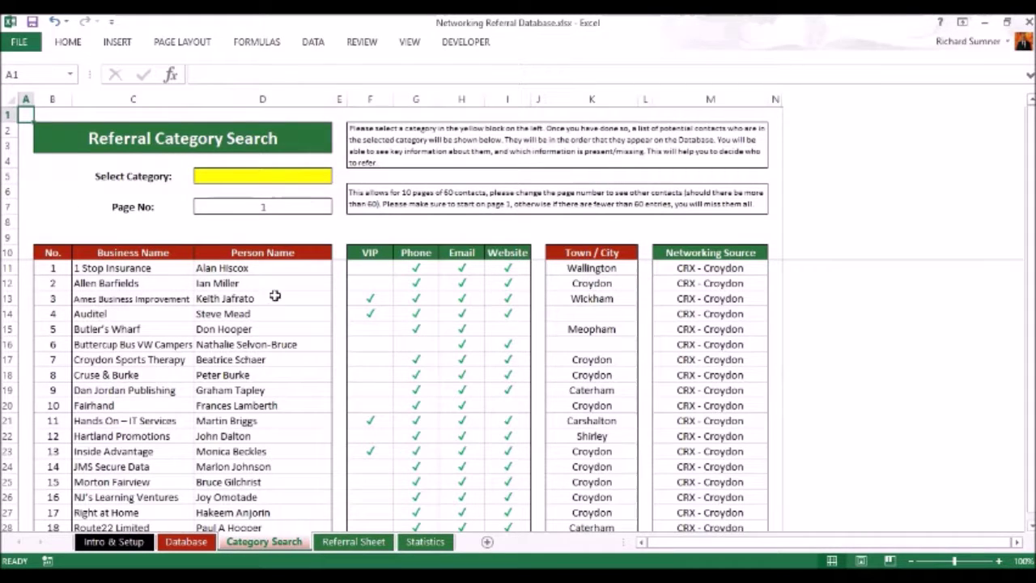
Pass through the Database and Intro & Setup sheets, ending on the Statistics sheet.
left_click(195, 541)
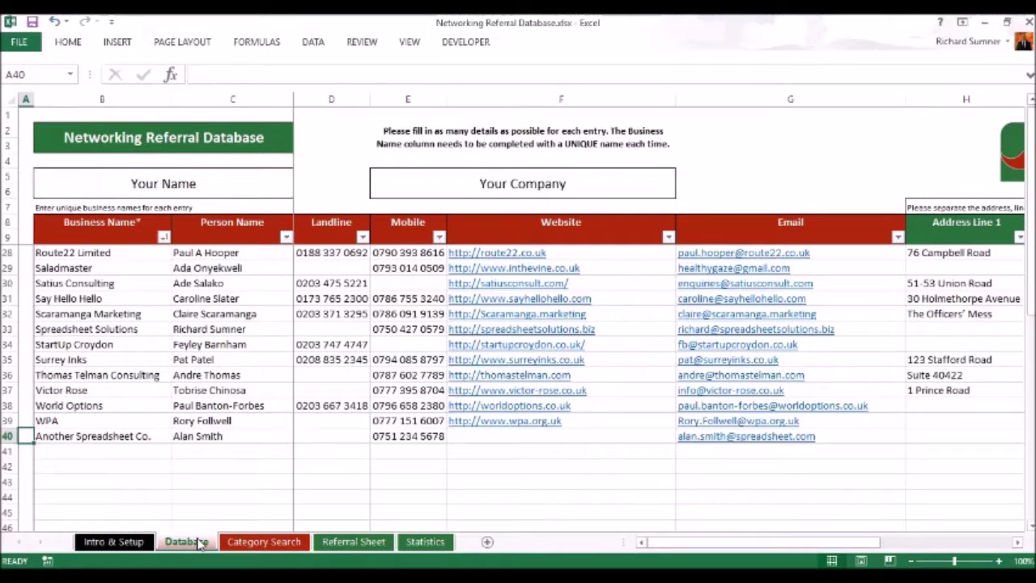
left_click(128, 455)
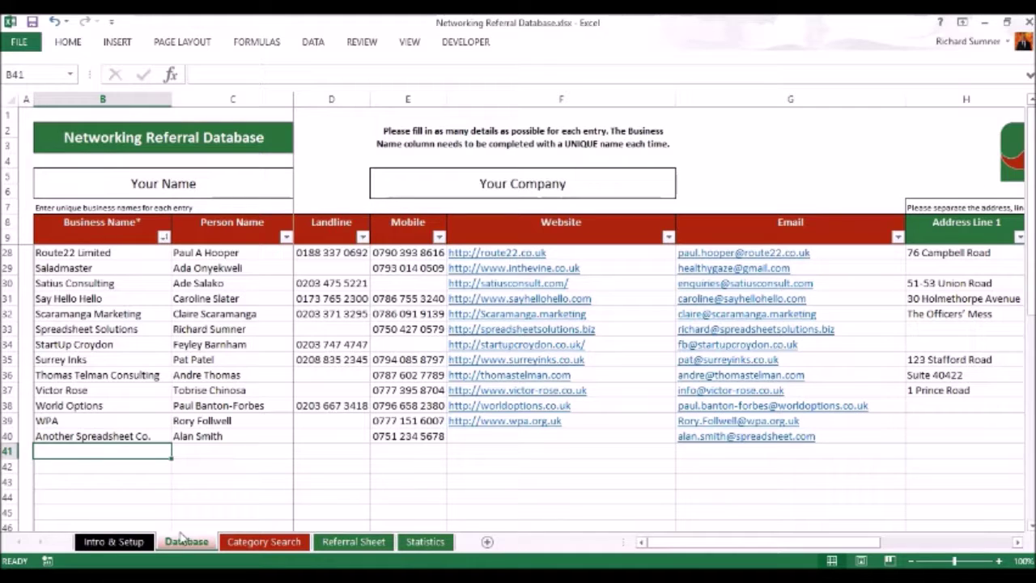
left_click(113, 541)
scroll(220, 328, "up", 6)
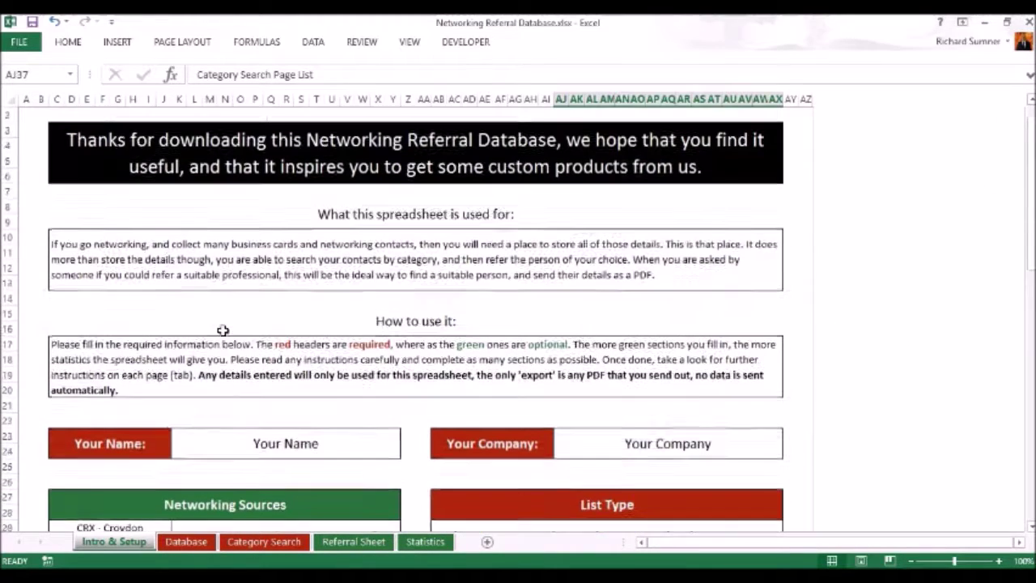
left_click(24, 115)
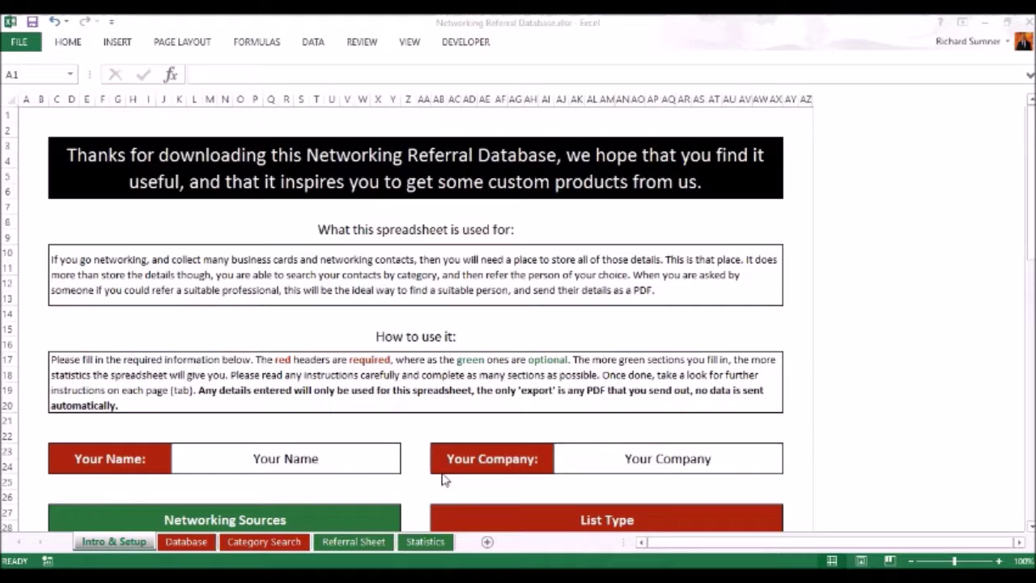
left_click(426, 544)
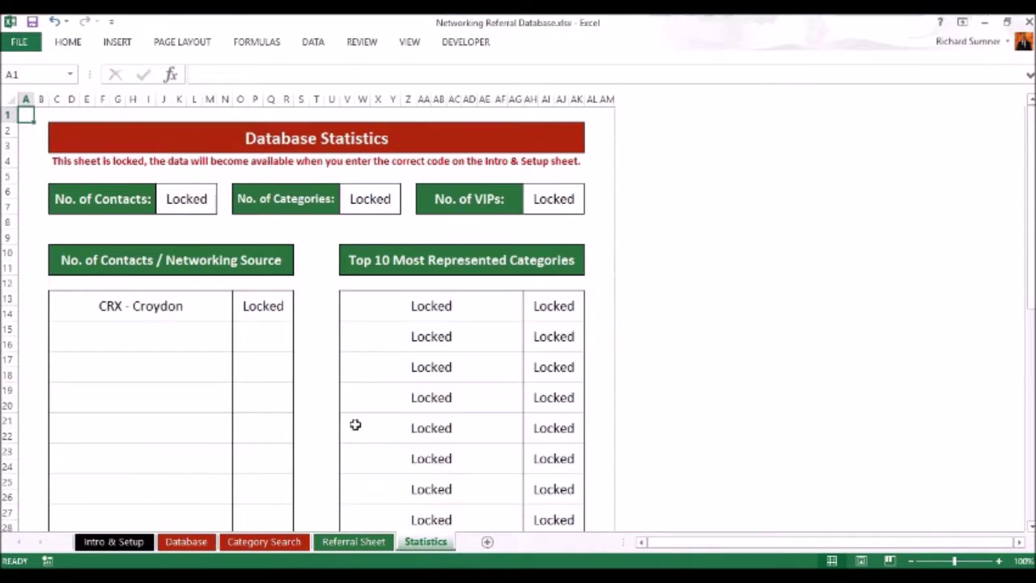
Scroll through the Statistics sheet's contact, category and VIP counts and the pie chart.
scroll(357, 353, "down", 2)
scroll(358, 354, "up", 2)
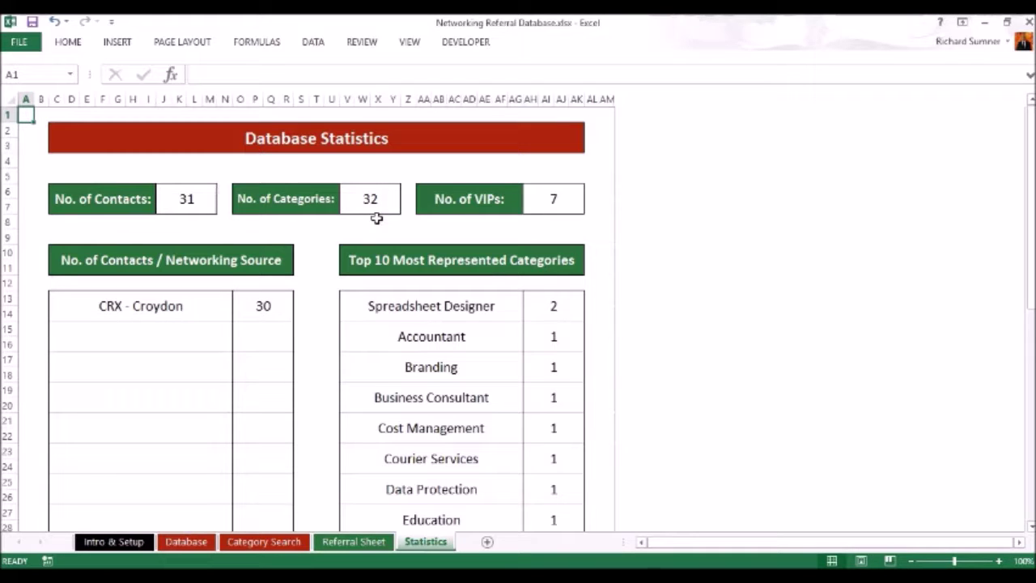
scroll(281, 259, "down", 1)
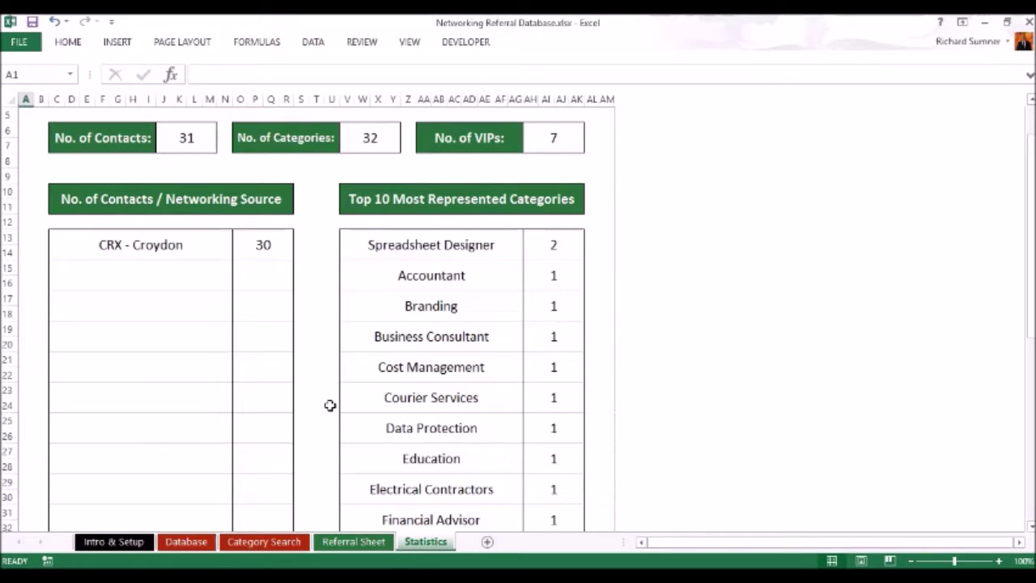
scroll(330, 405, "down", 1)
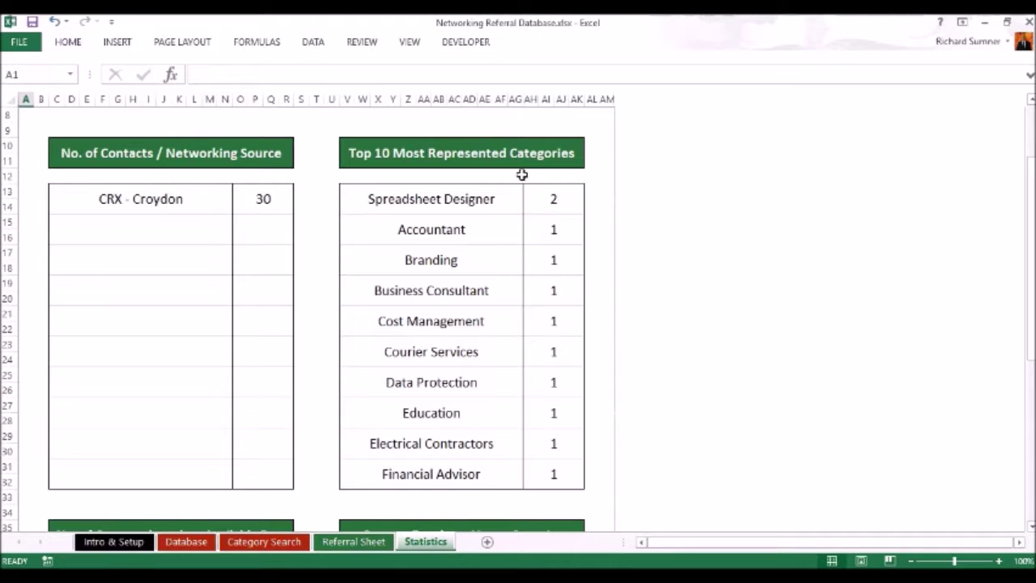
scroll(484, 275, "down", 5)
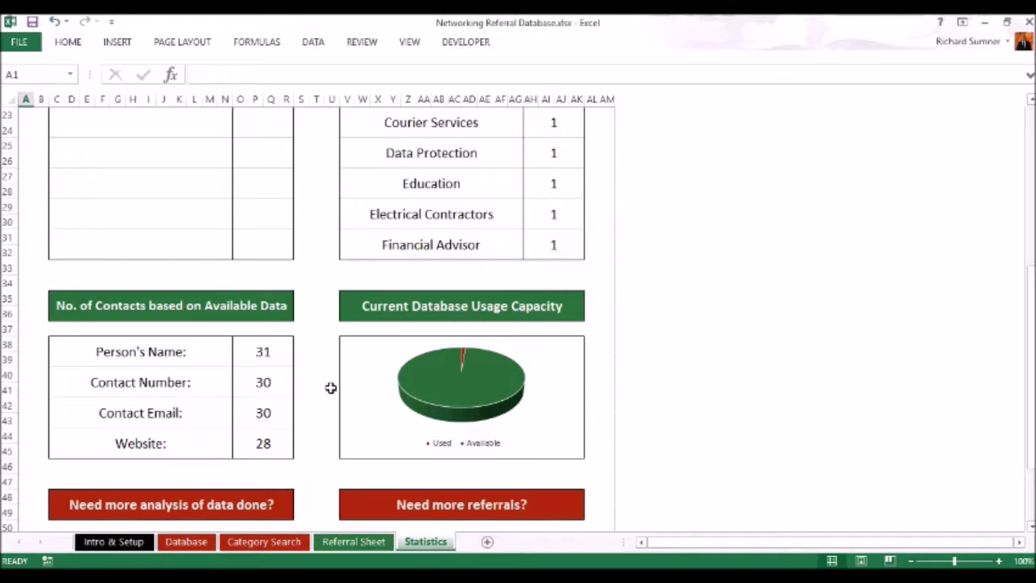
scroll(331, 387, "down", 1)
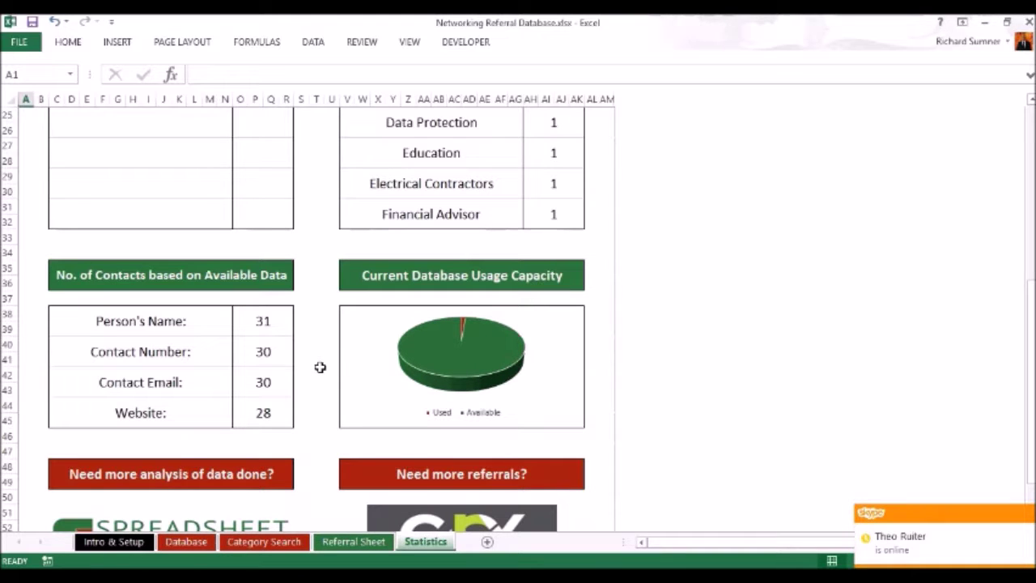
scroll(320, 367, "down", 3)
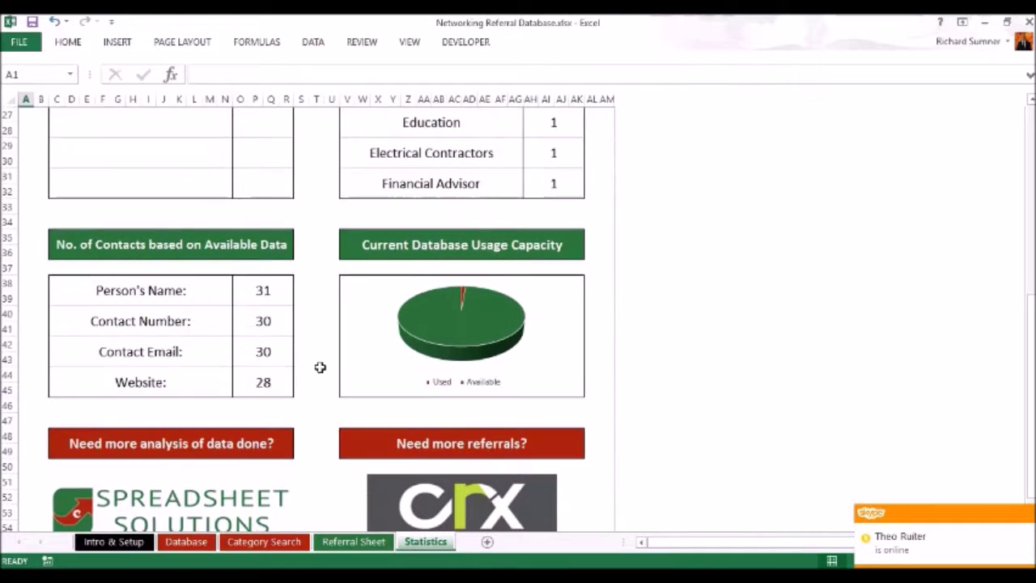
scroll(320, 367, "up", 4)
scroll(320, 367, "up", 6)
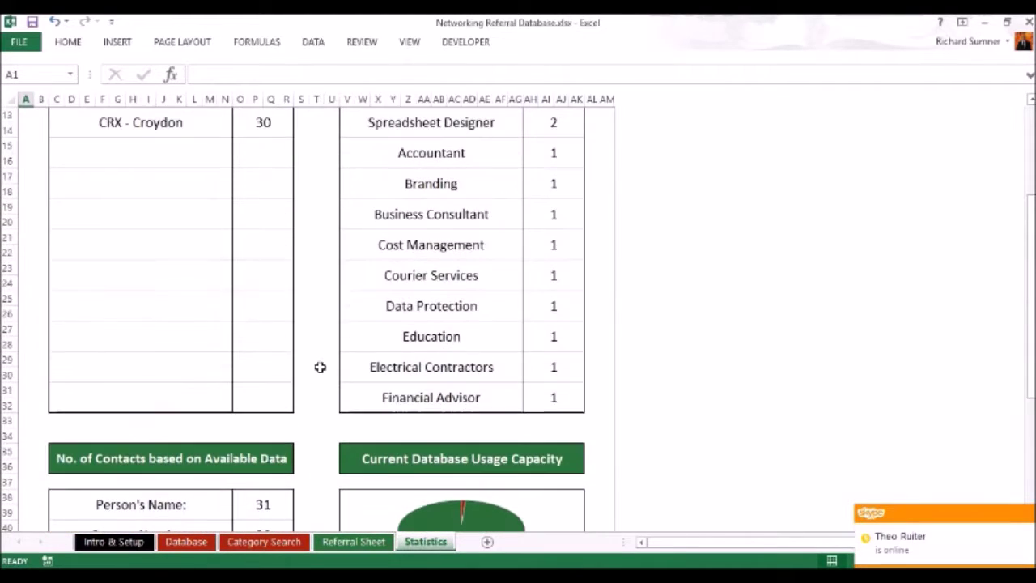
scroll(320, 366, "up", 2)
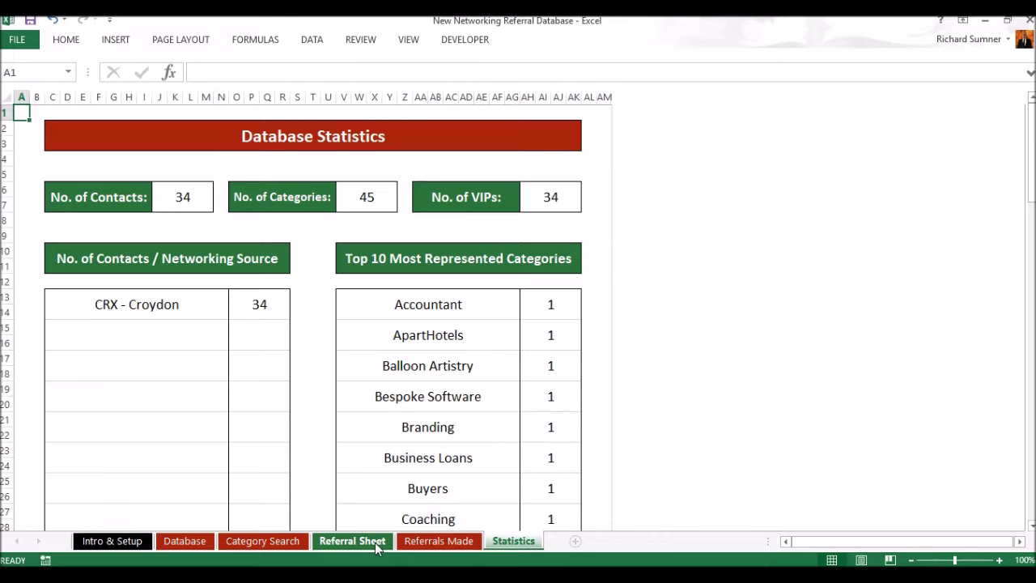
On the Referrals Made sheet, enter the referral date 7/10 in B10.
left_click(205, 545)
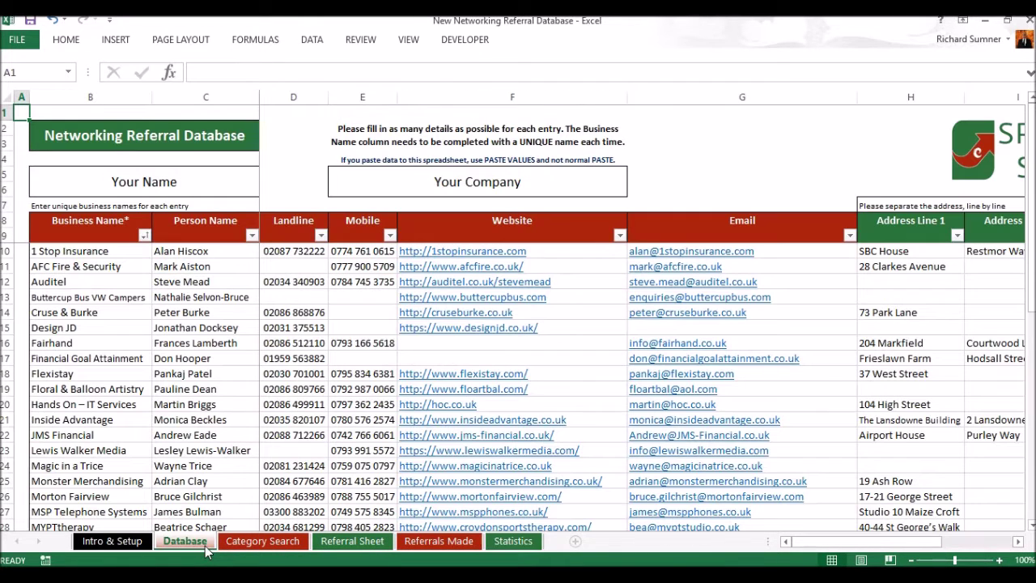
left_click(368, 550)
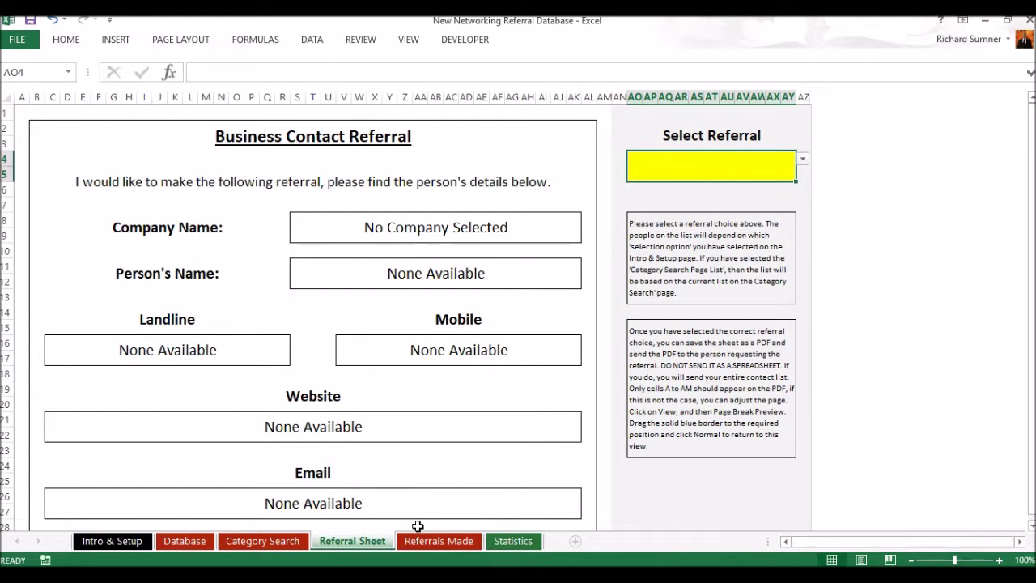
left_click(434, 544)
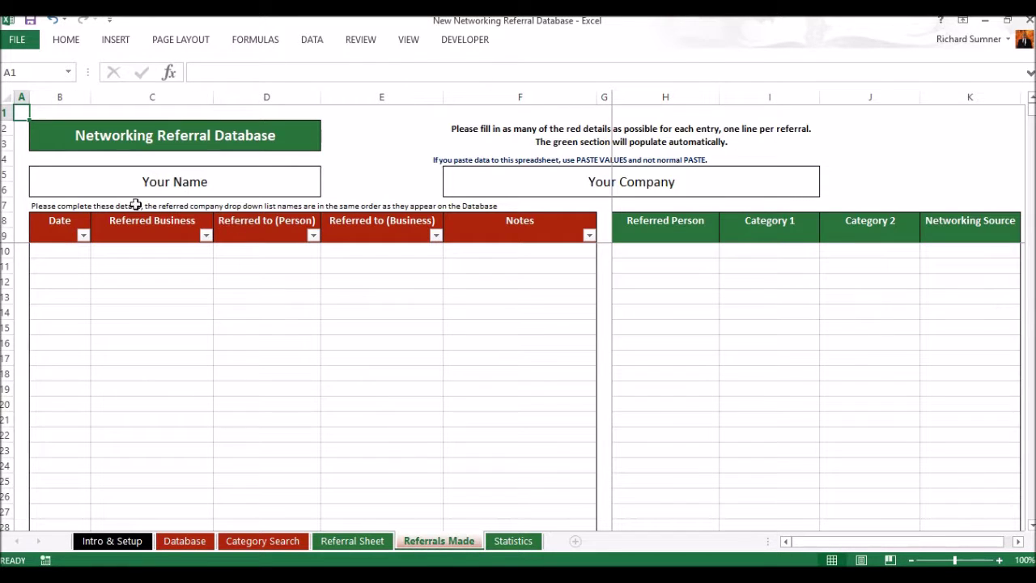
left_click(72, 248)
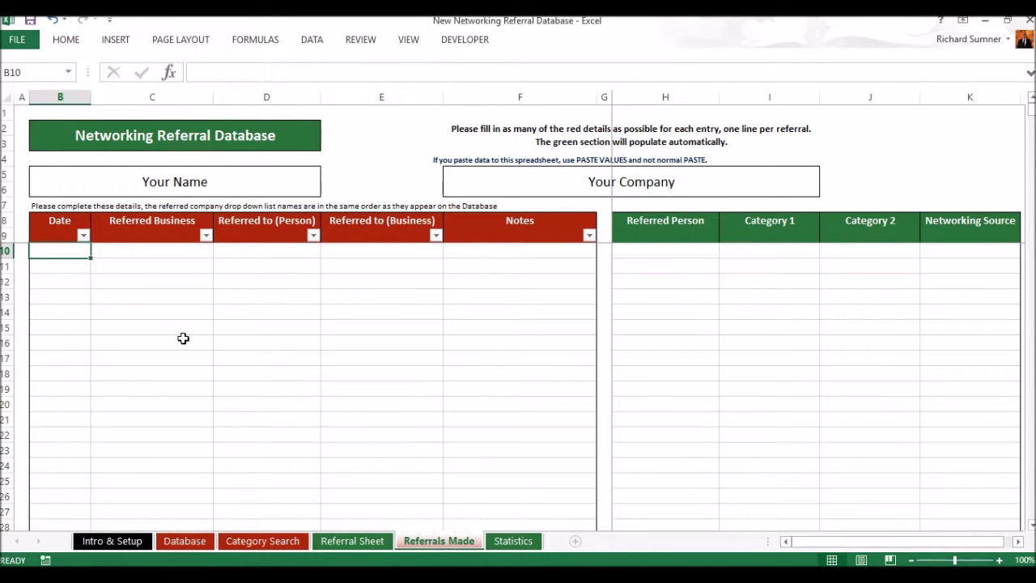
type("7/10")
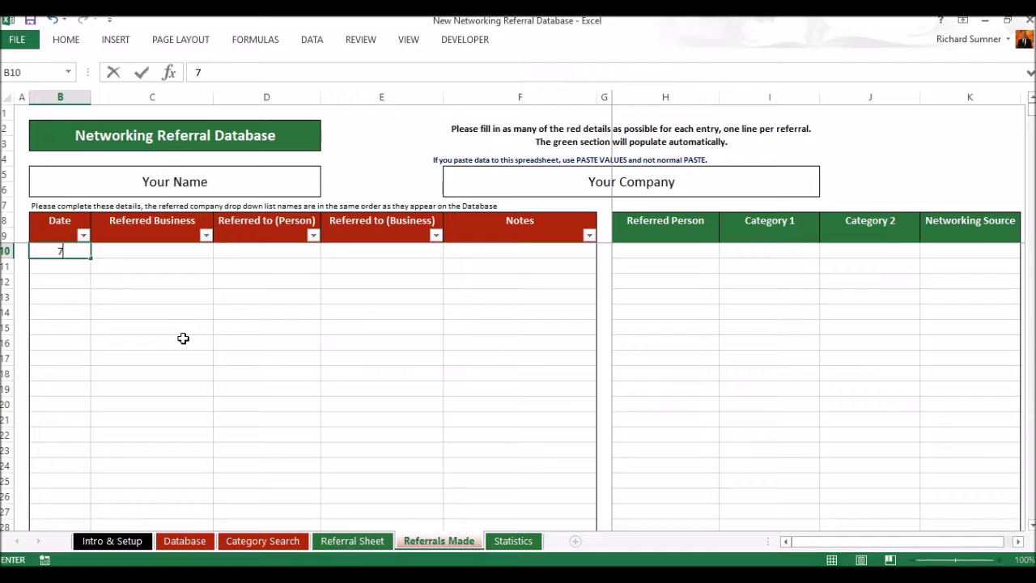
key("Return")
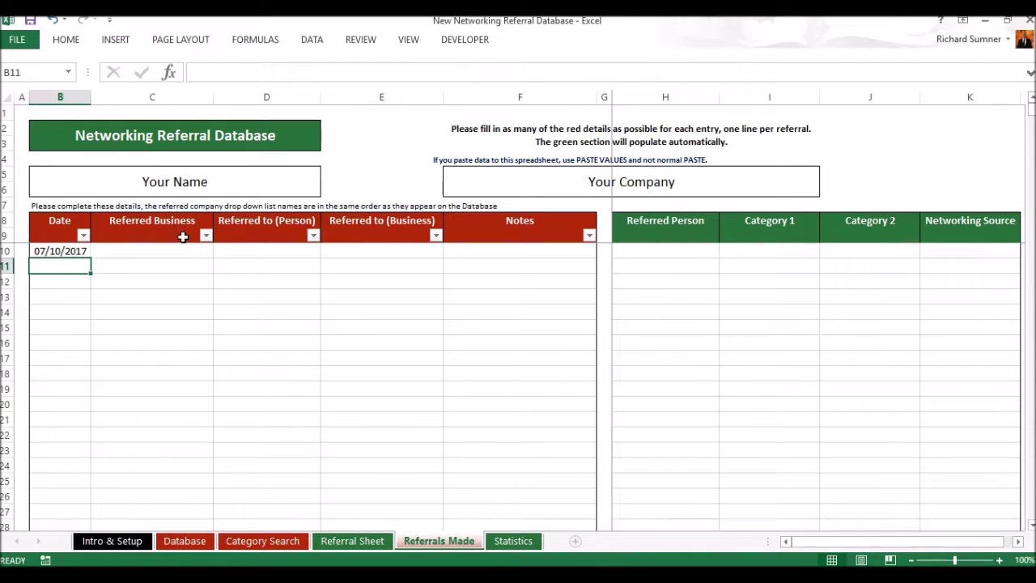
Pick Spreadsheet Solutions as the referred business in C10.
left_click(191, 253)
left_click(219, 256)
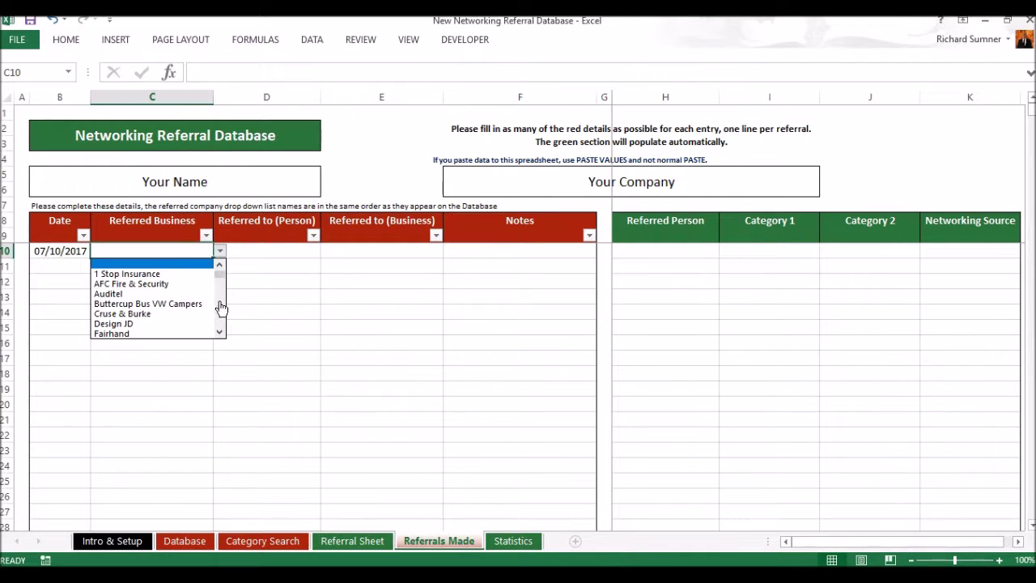
left_click(220, 331)
left_click_drag(220, 333, 220, 333)
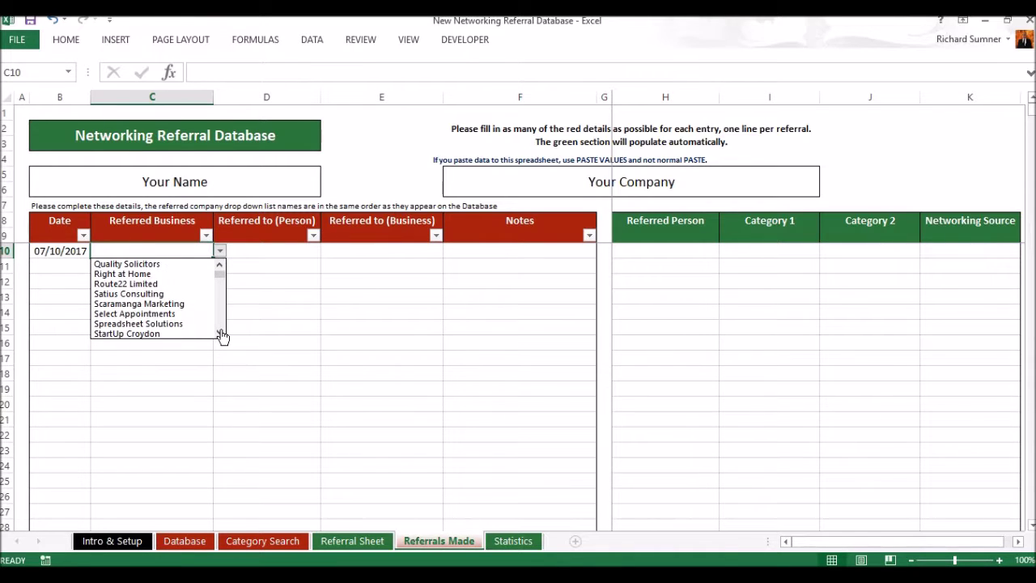
left_click(206, 322)
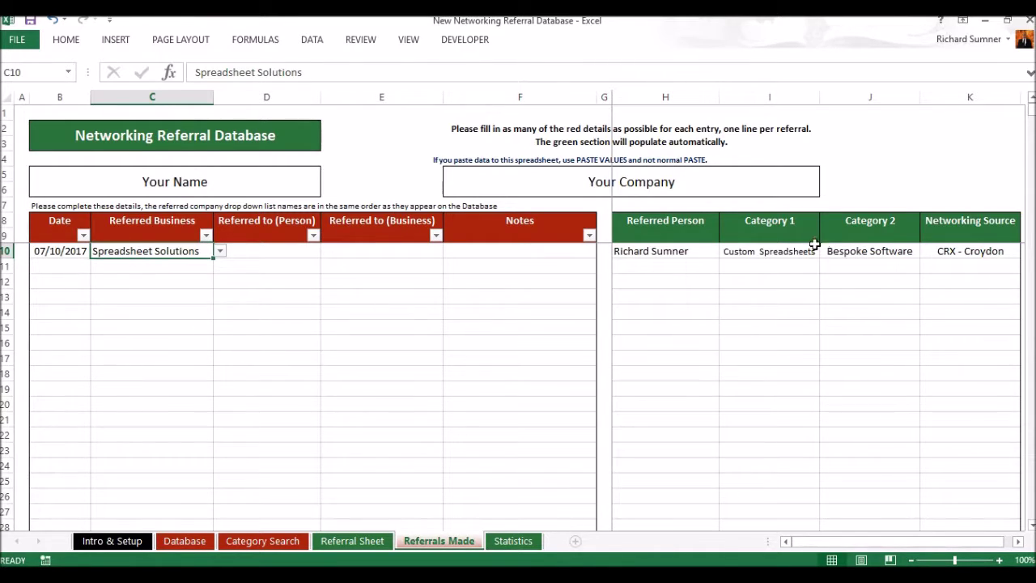
Enter Bob and Bob's Business as the referred-to person and business, then view Statistics.
left_click(275, 251)
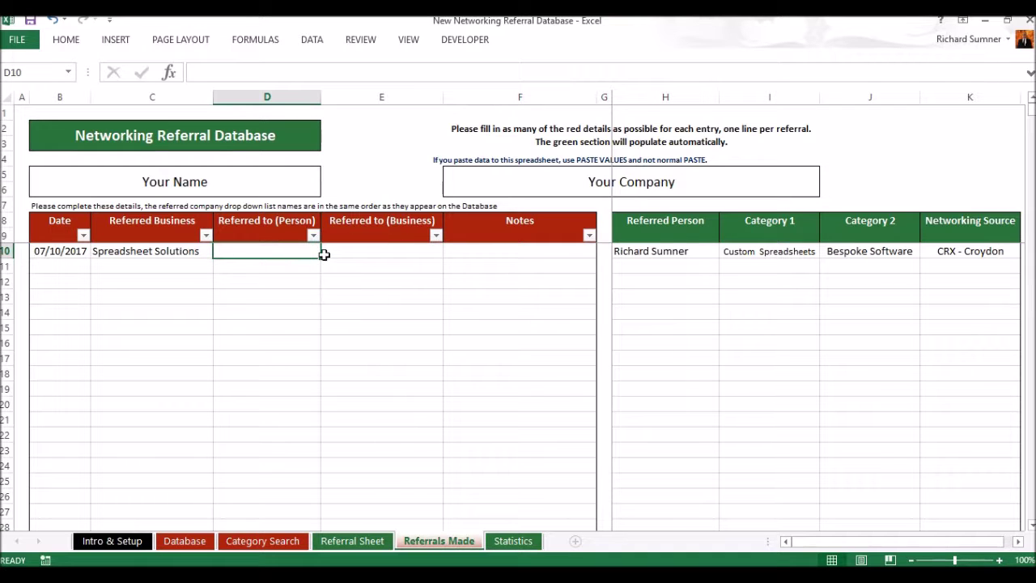
type("Bob")
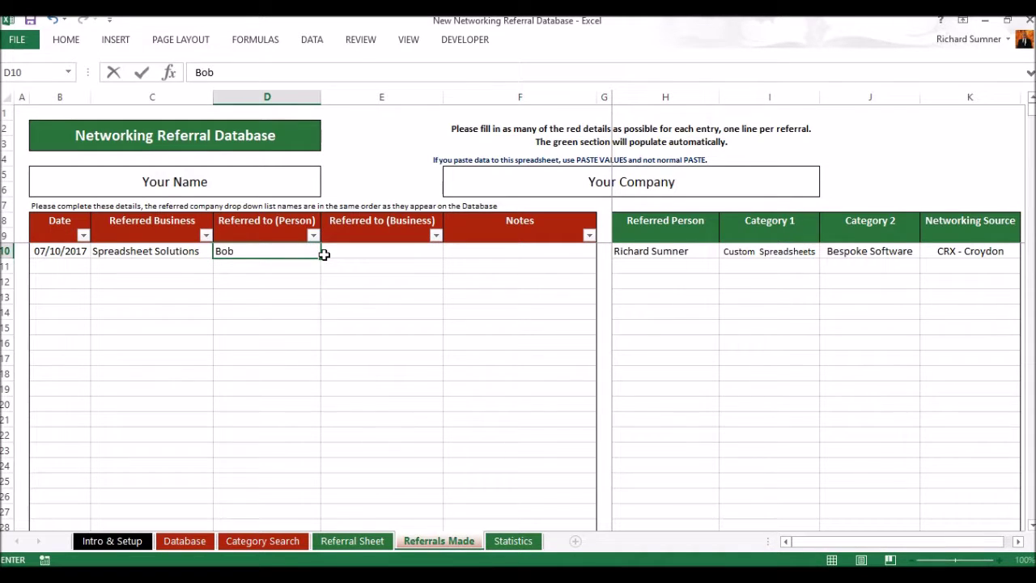
key("Return")
left_click(324, 254)
type("Bob")
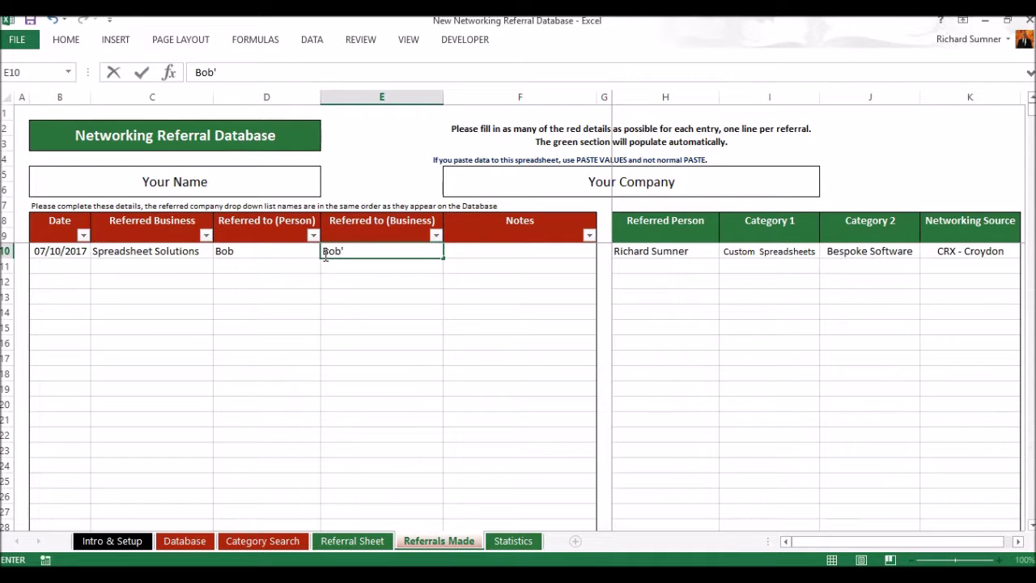
type("'s Busines")
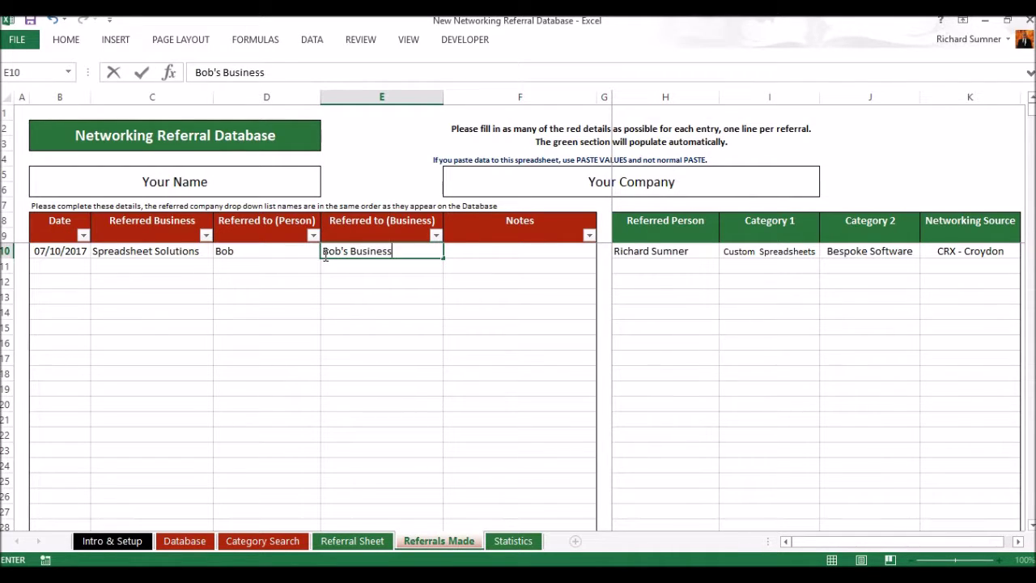
type("s")
key("Return")
key("Up")
key("Right")
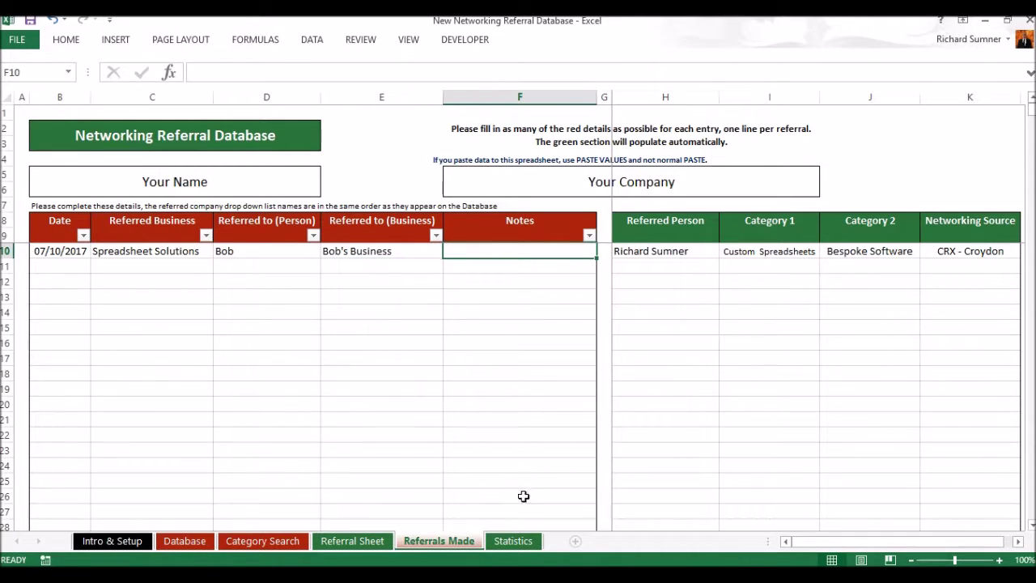
left_click(514, 540)
scroll(509, 422, "down", 7)
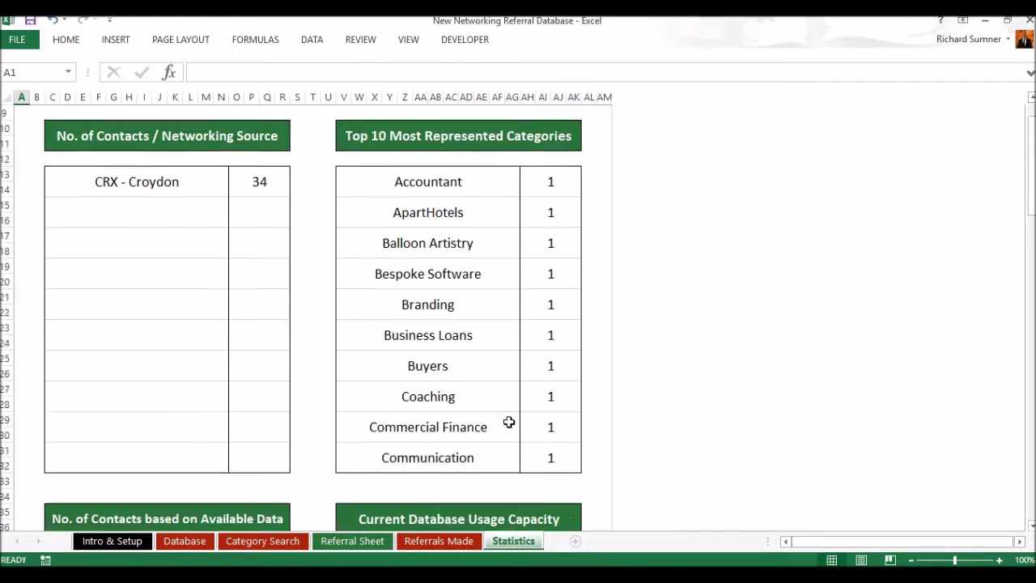
scroll(509, 422, "down", 7)
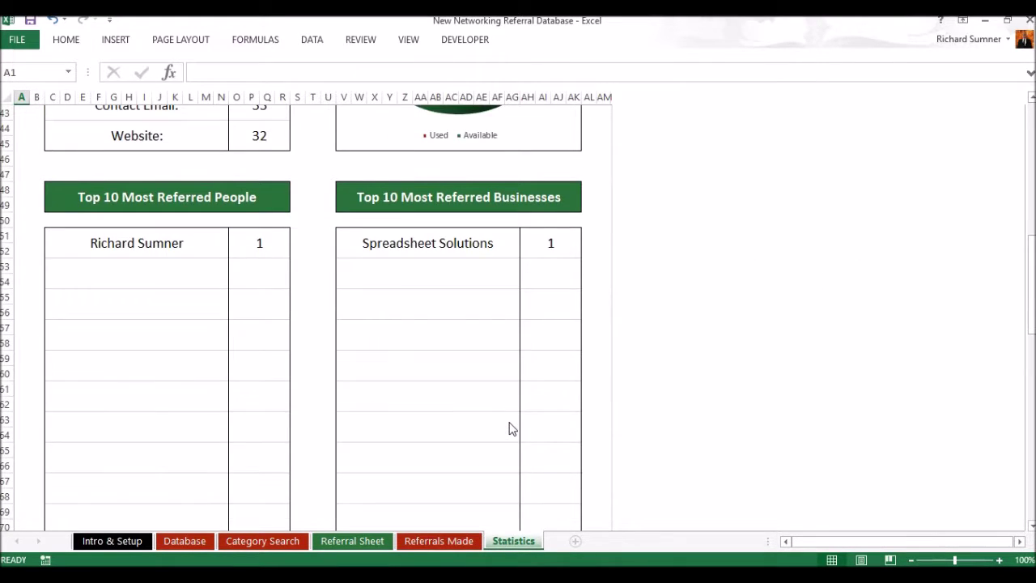
scroll(509, 425, "down", 1)
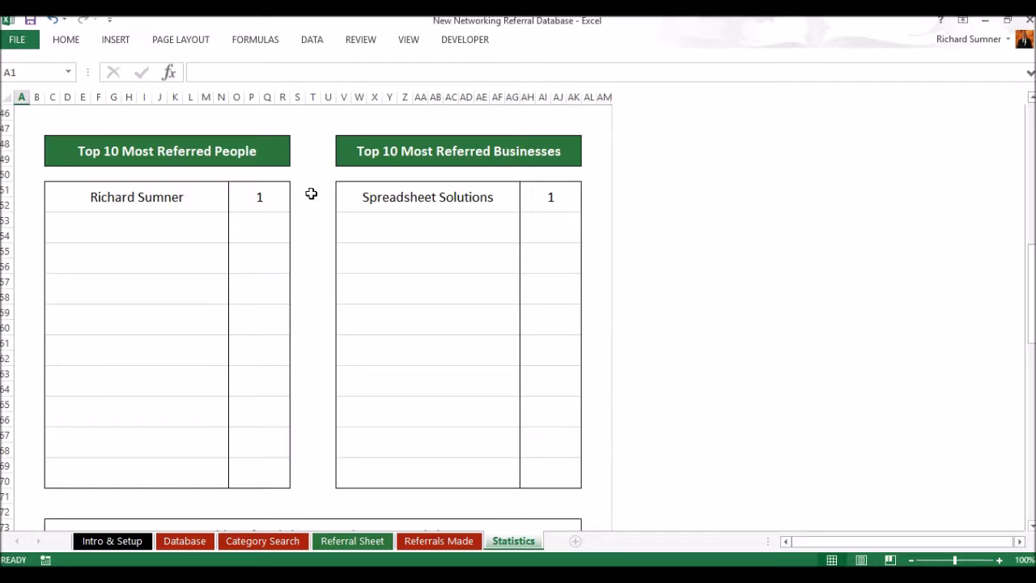
scroll(456, 279, "down", 1)
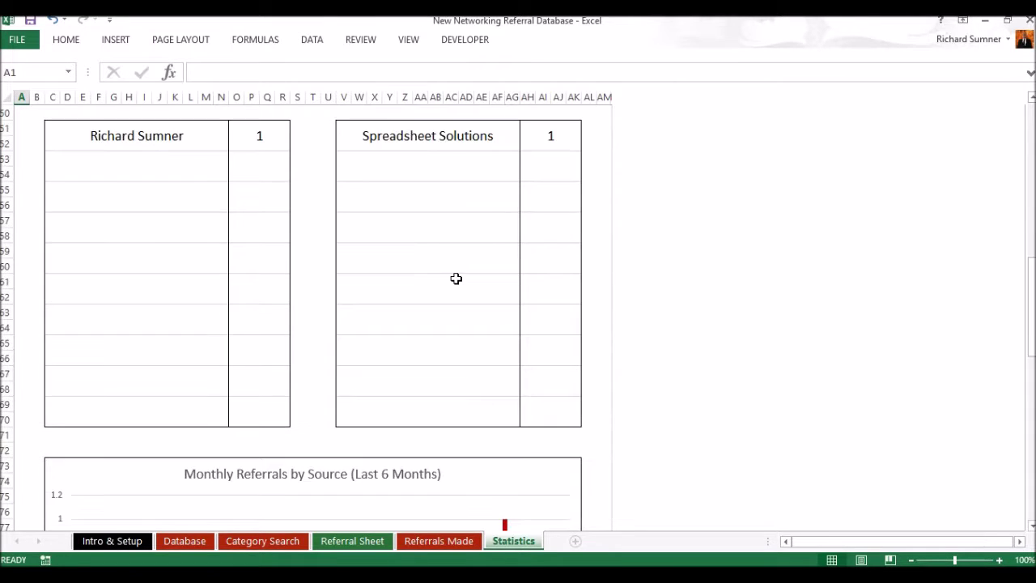
scroll(483, 331, "down", 5)
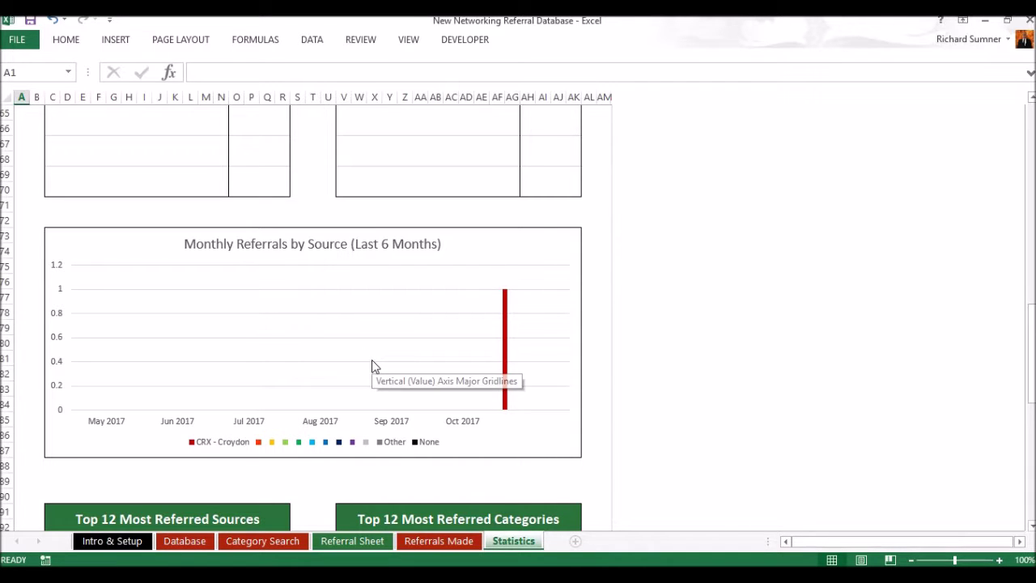
scroll(374, 365, "down", 4)
scroll(374, 366, "up", 3)
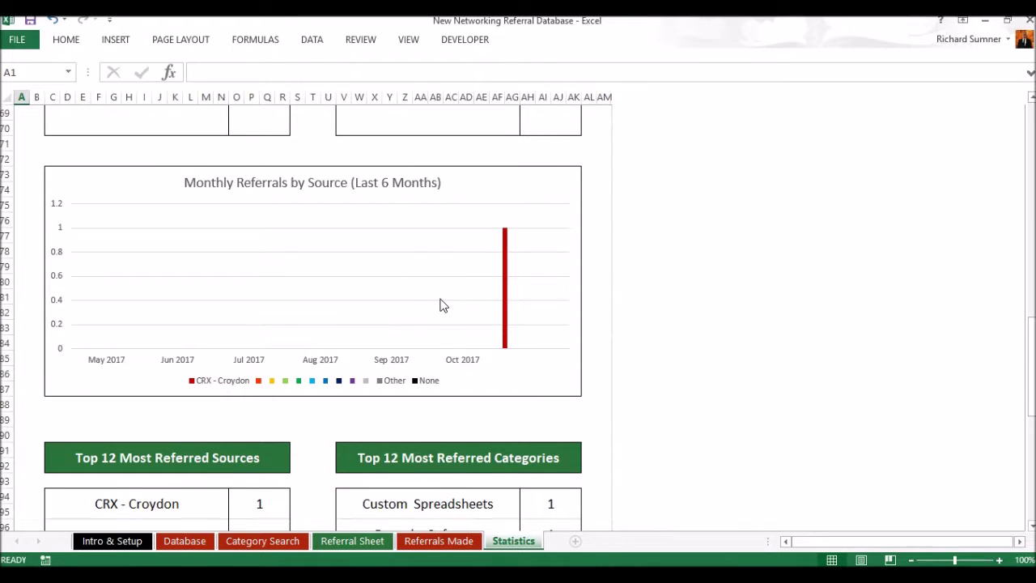
scroll(442, 305, "down", 3)
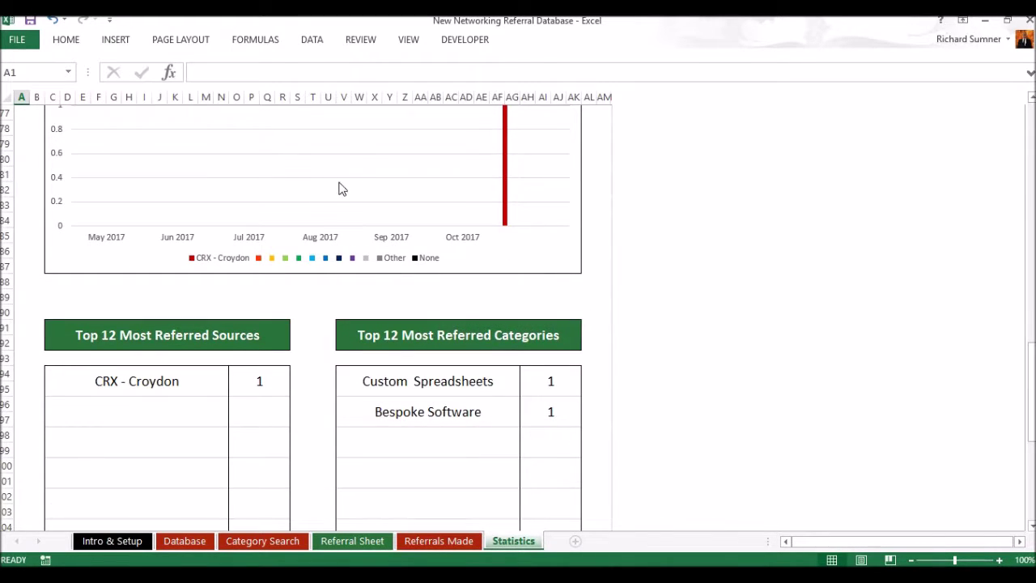
scroll(316, 219, "down", 2)
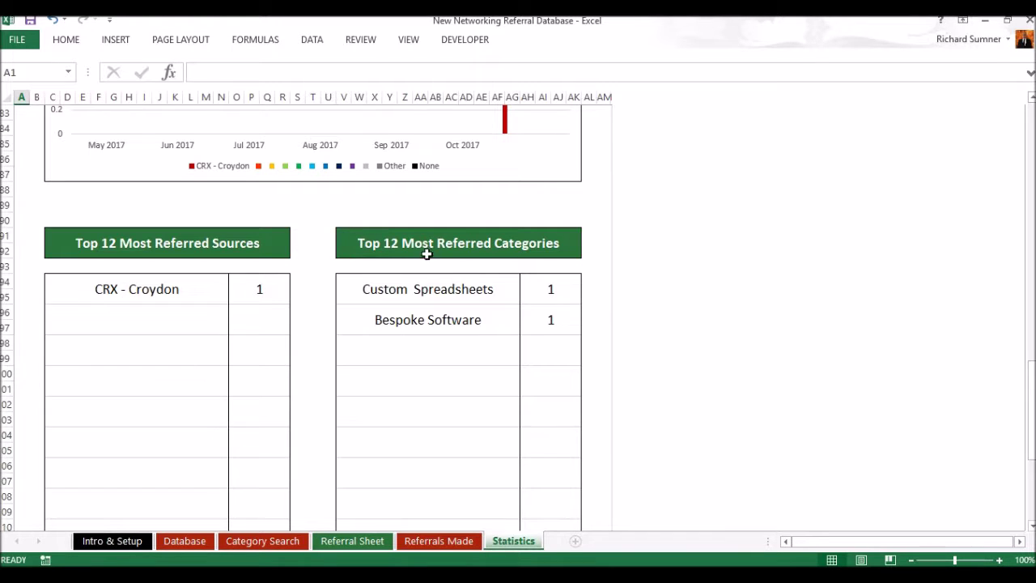
scroll(356, 314, "down", 7)
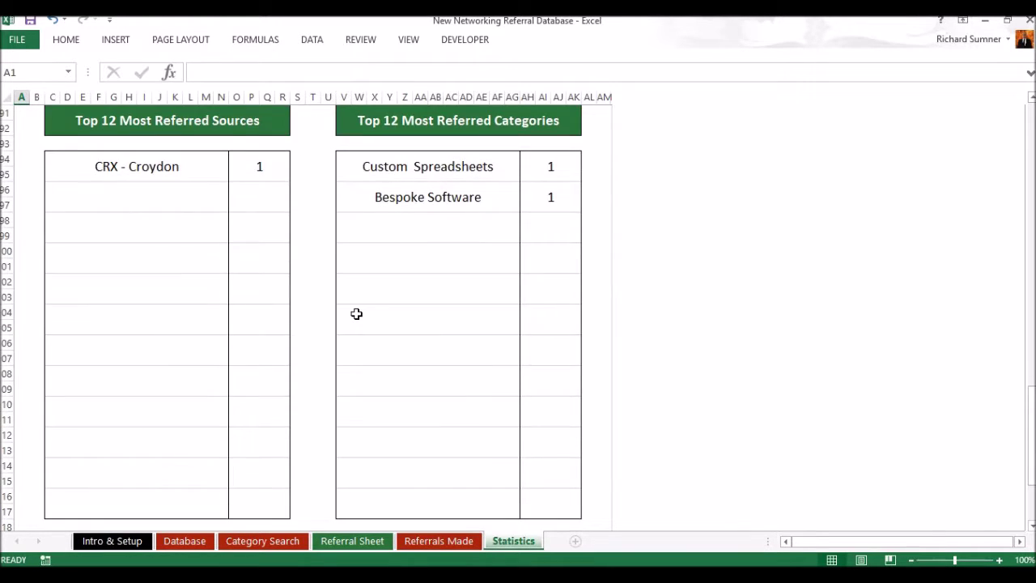
scroll(356, 314, "up", 20)
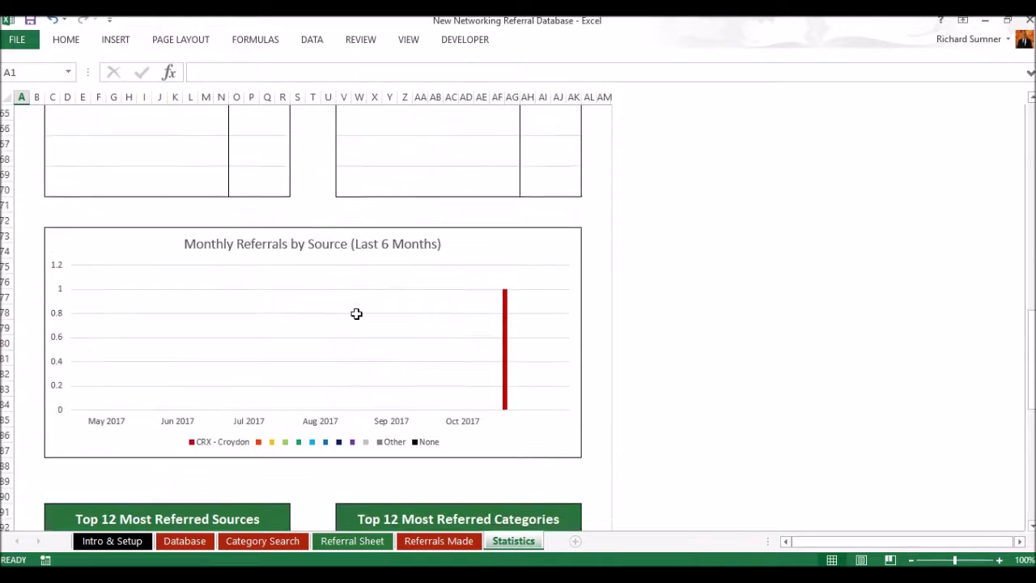
scroll(356, 314, "up", 10)
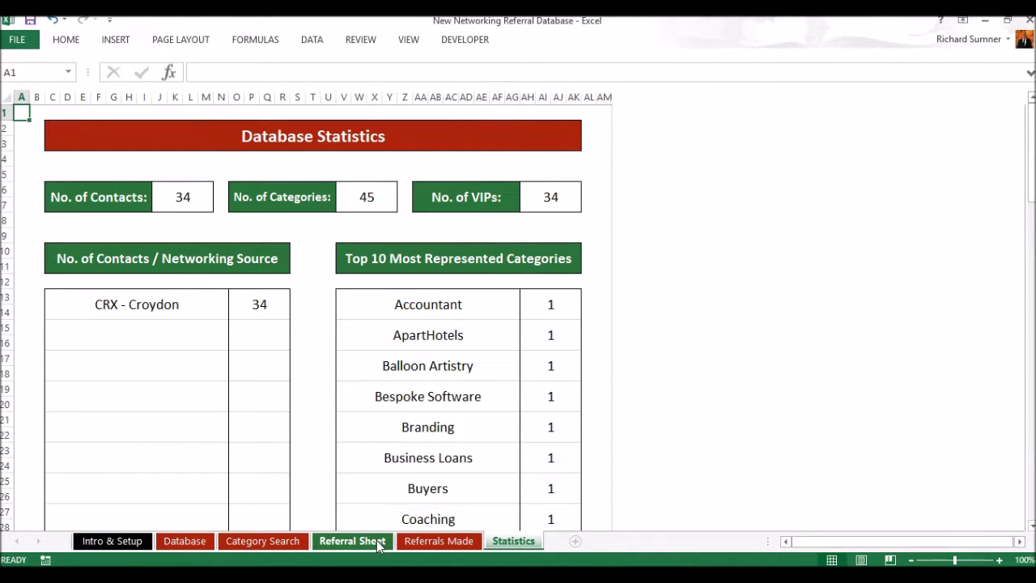
Select the Database contact range B10:R43 and copy it.
left_click(438, 542)
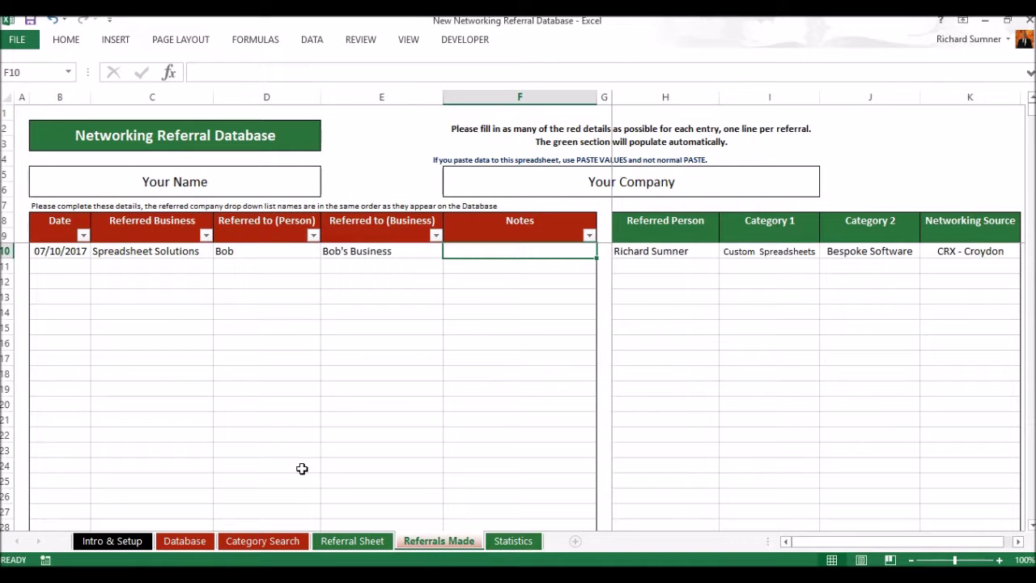
left_click(185, 541)
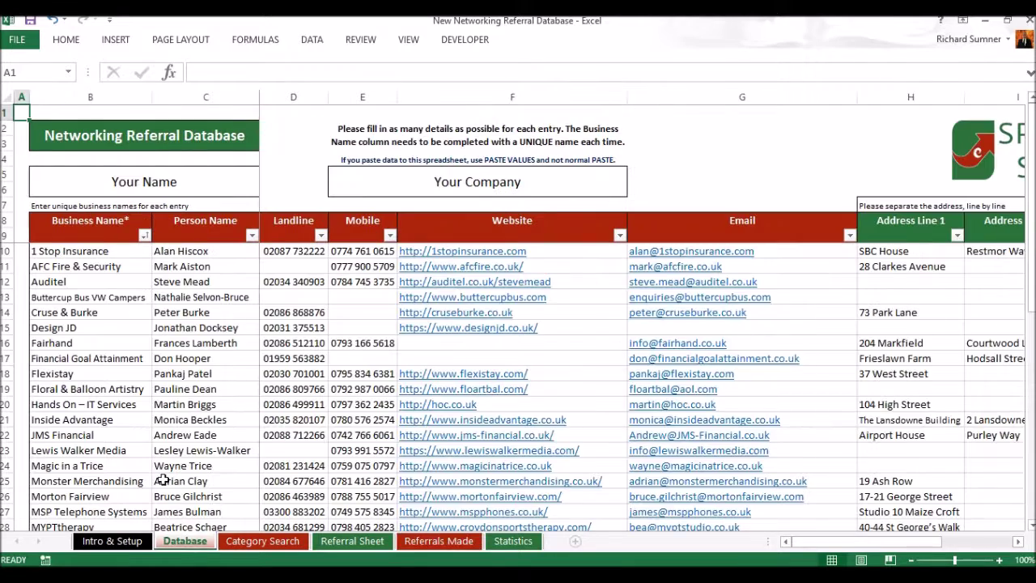
left_click(96, 254)
key("shift+Right")
key("shift+Right")
key("shift+Right")
key("shift+Right")
key("shift+Right")
key("shift+Right")
key("shift+Right")
key("shift+Right")
key("shift+Right")
key("shift+Right")
key("shift+Right")
key("shift+Right")
key("shift+Right")
key("shift+Right")
key("shift+Right")
key("shift+Right")
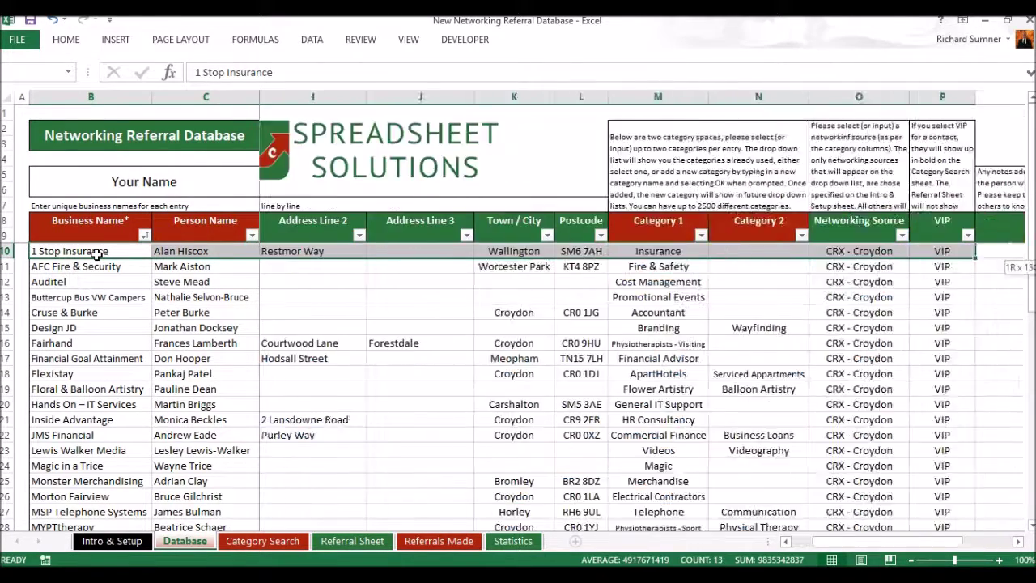
key("ctrl+shift+Down")
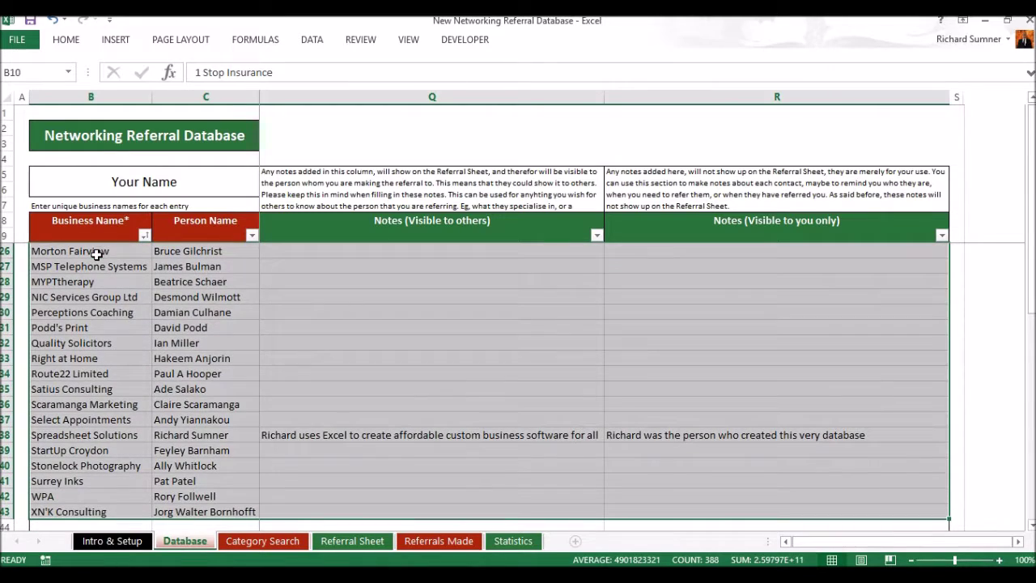
right_click(163, 262)
left_click(198, 289)
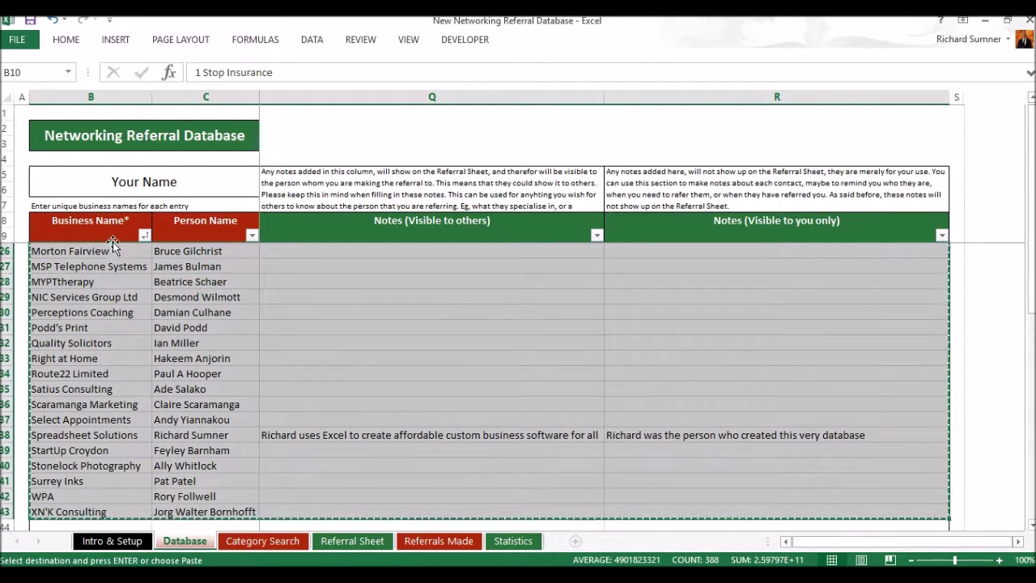
Paste the copied range back at B10 as values only.
left_click(104, 235)
key("Down")
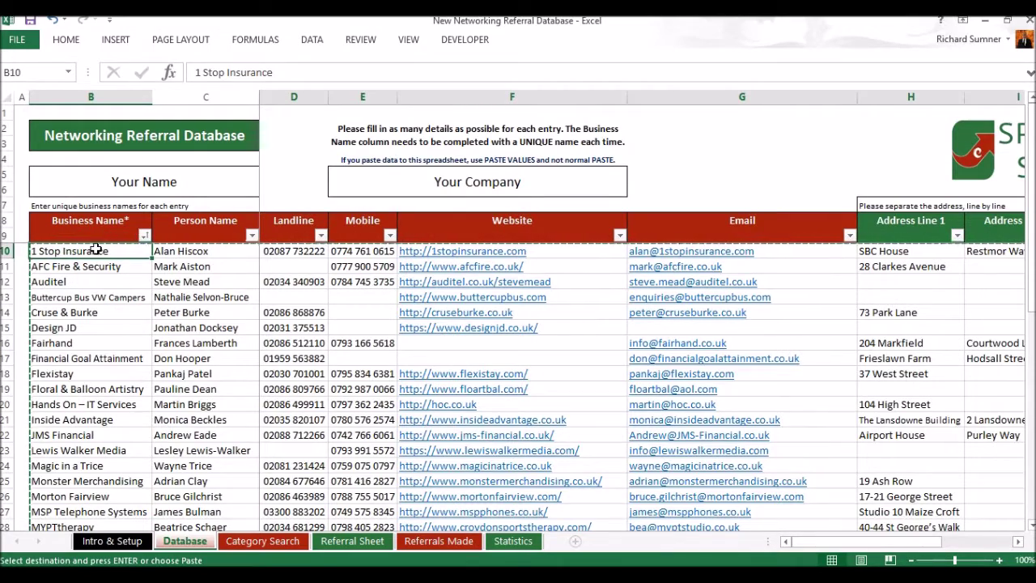
right_click(97, 249)
left_click(152, 316)
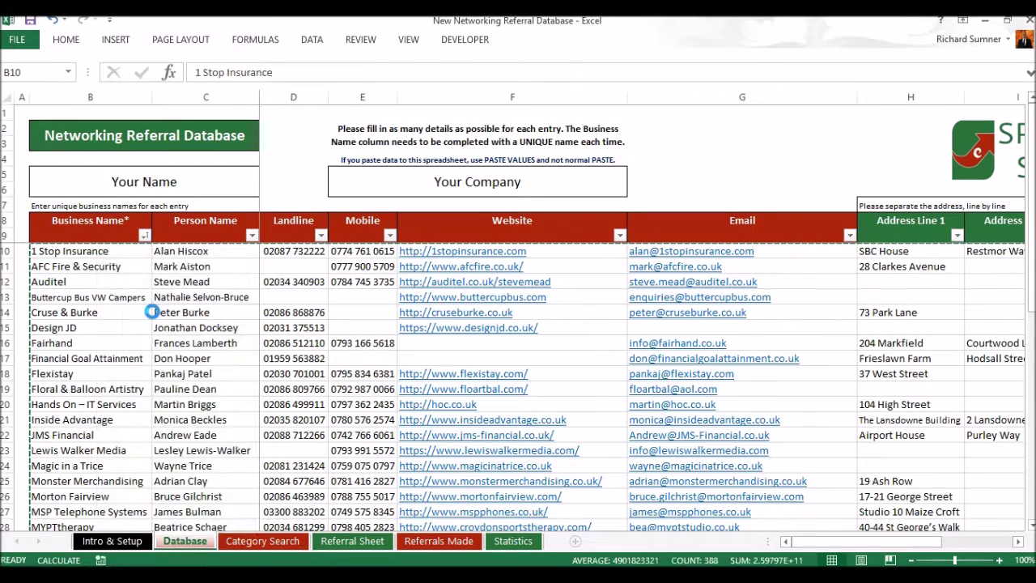
left_click(127, 251)
Check the pasted entries down to XN'K Consulting in B43, then return to A1.
scroll(368, 284, "down", 8)
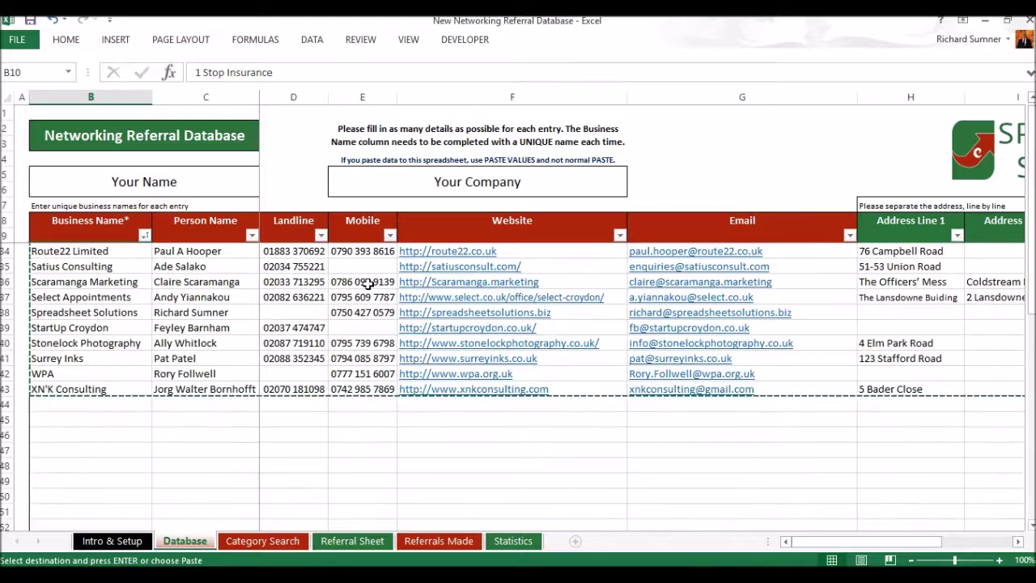
scroll(368, 284, "up", 2)
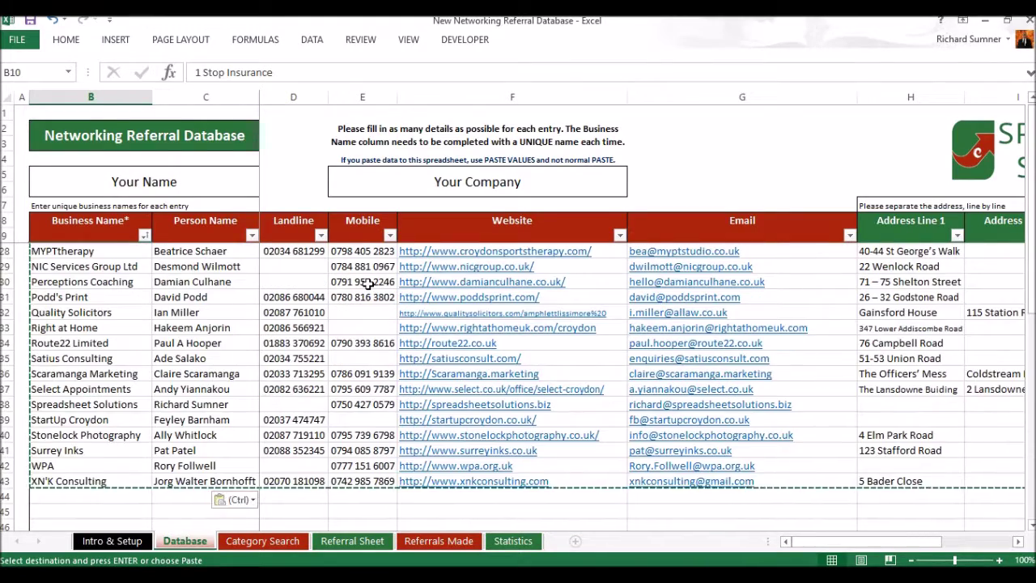
left_click(86, 486)
left_click(91, 465)
left_click(88, 480)
key("ctrl+Up")
key("Up")
key("Up")
key("Up")
key("Up")
key("Up")
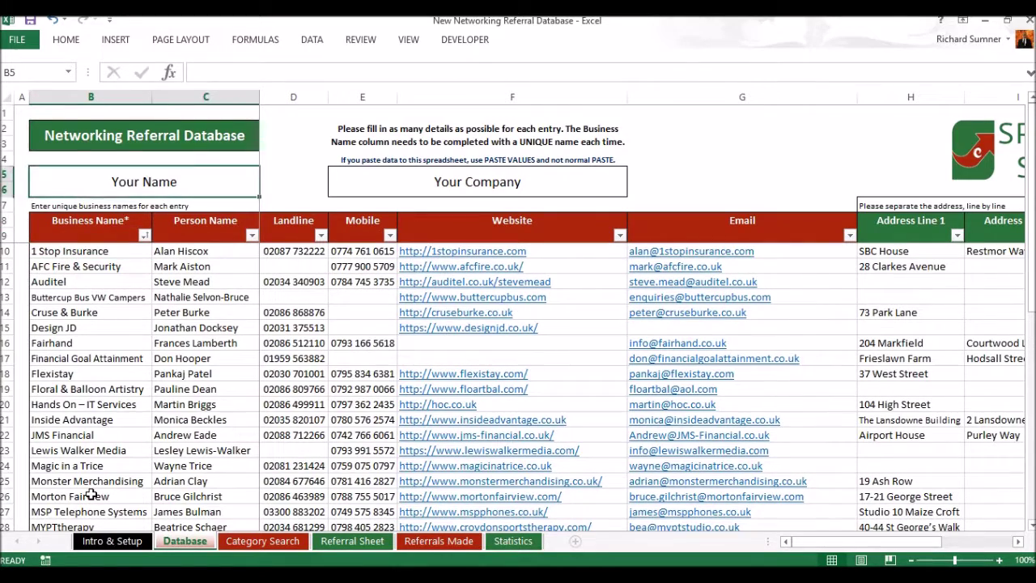
key("Left")
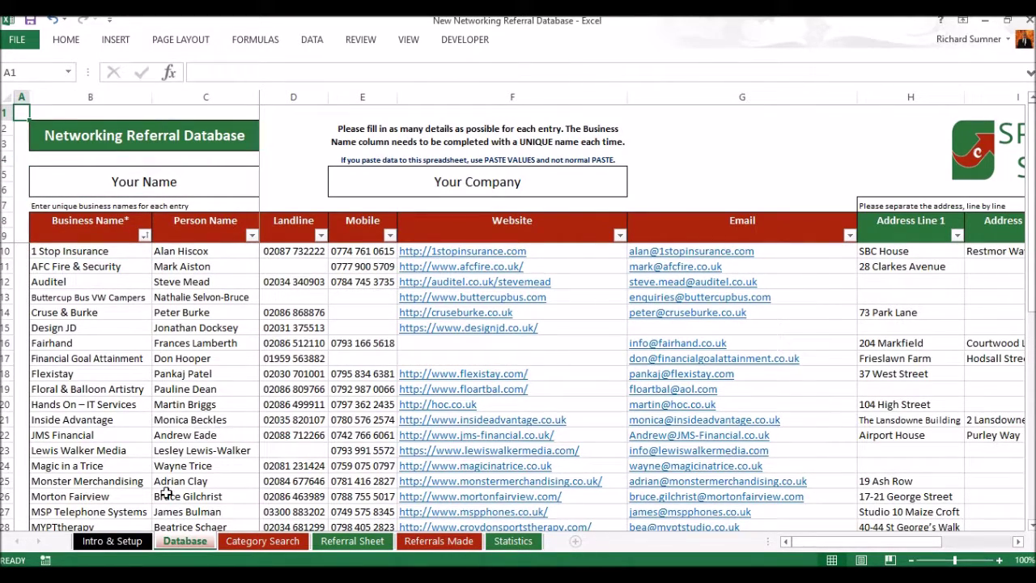
Show the Intro & Setup sheet of Networking Referral Database.xlsx.
left_click(142, 542)
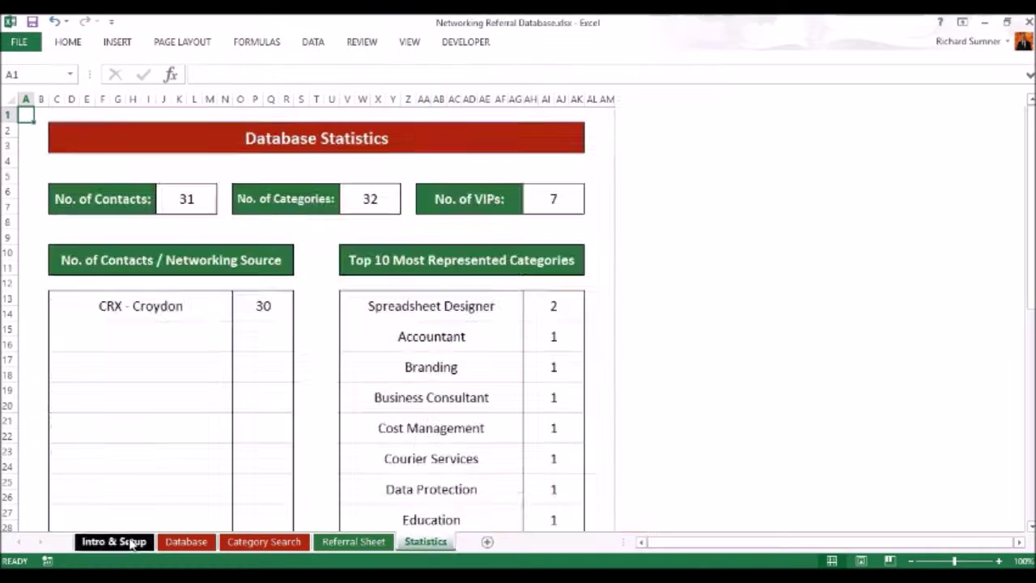
left_click(129, 542)
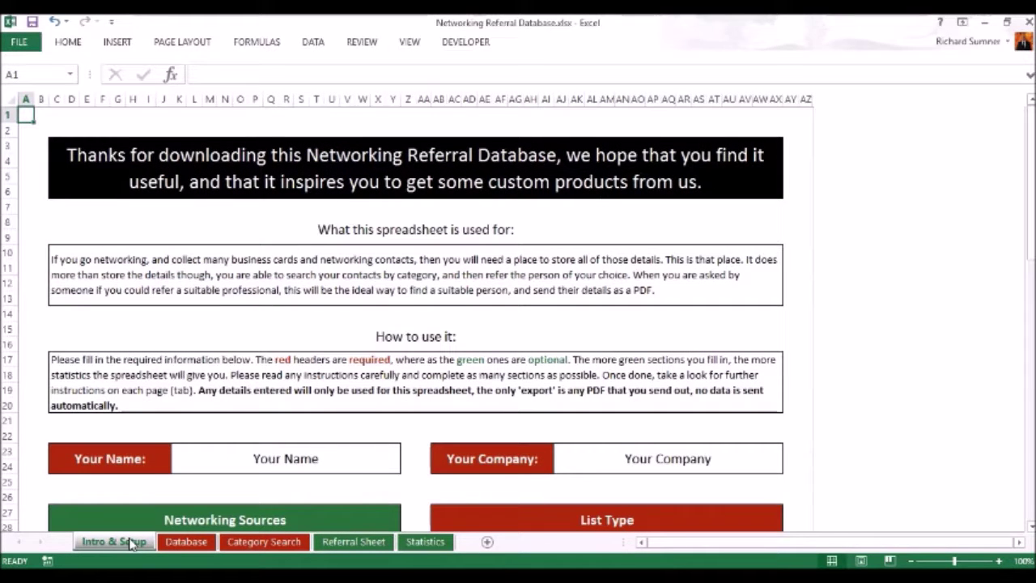